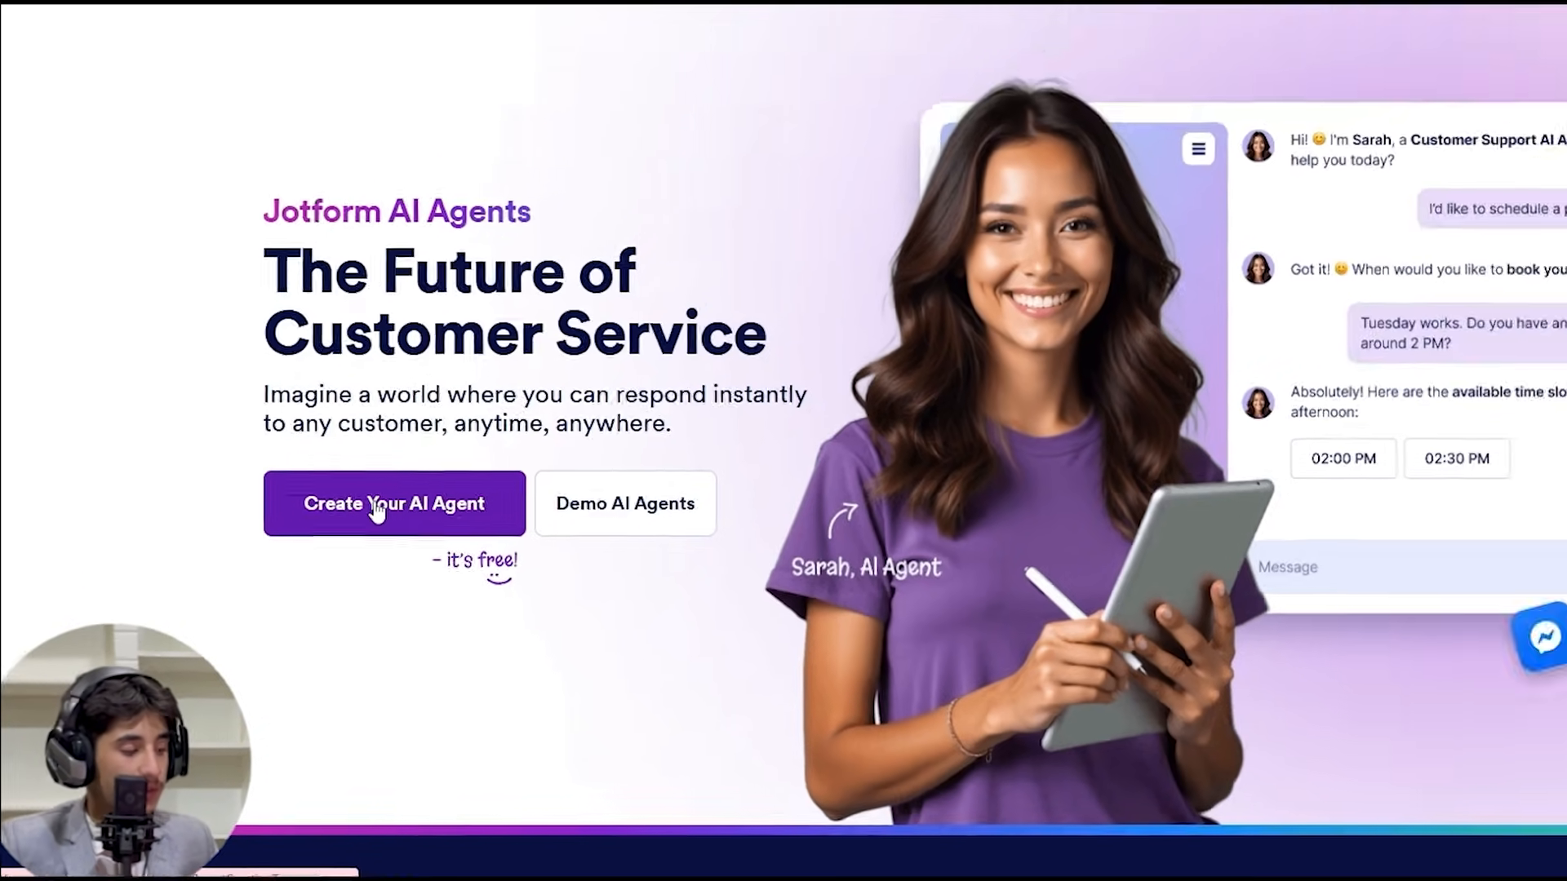
Create a new AI agent from the predefined Customer support prompt
{"action": "left_click", "coordinate": [438, 457]}
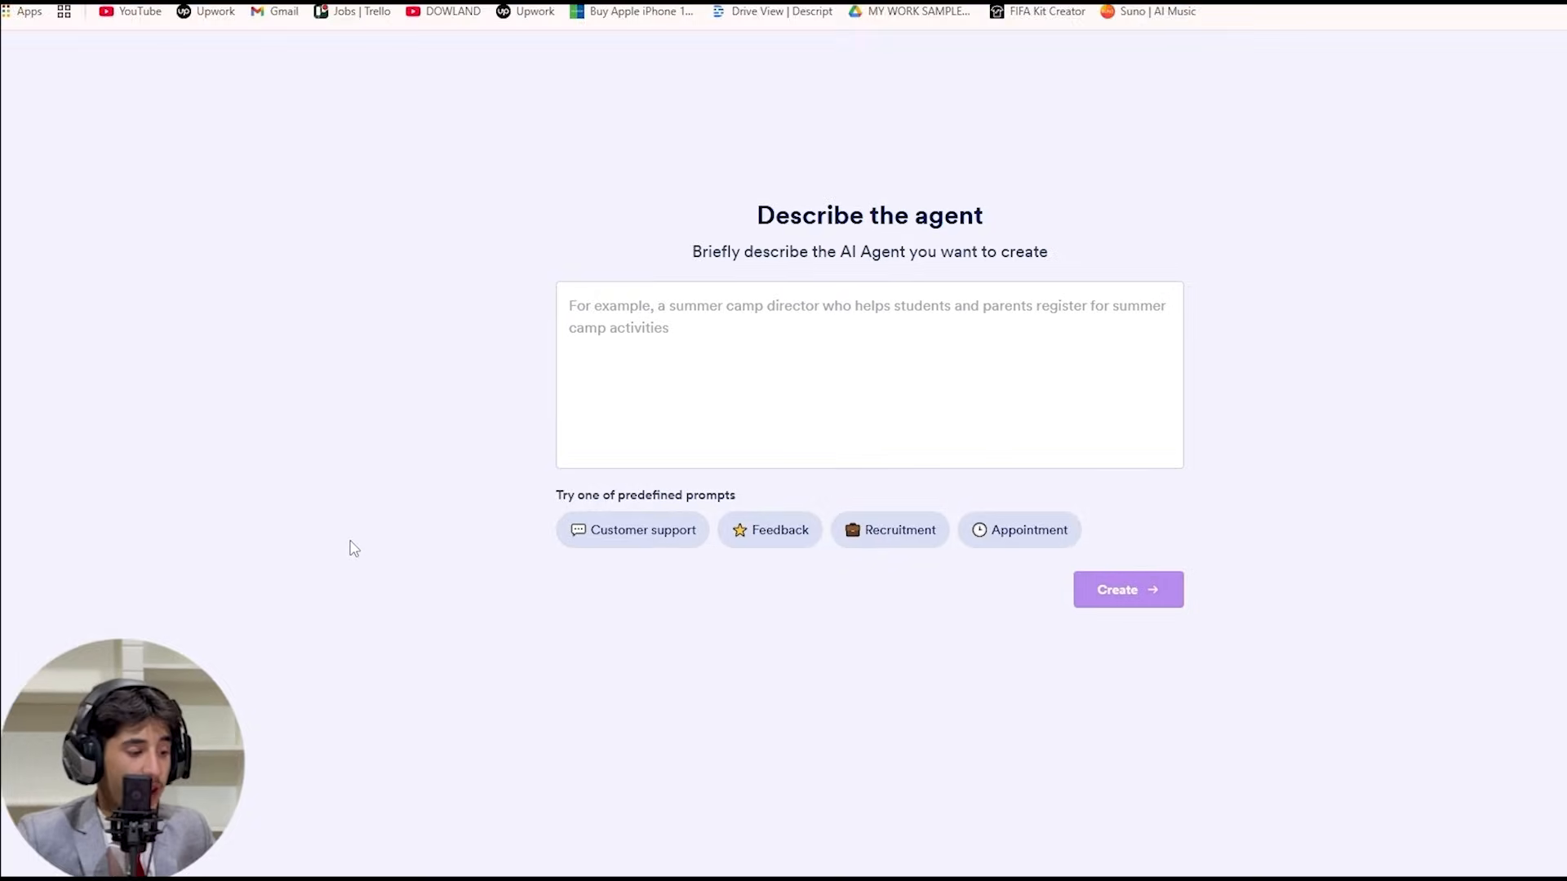
{"action": "left_click", "coordinate": [638, 554]}
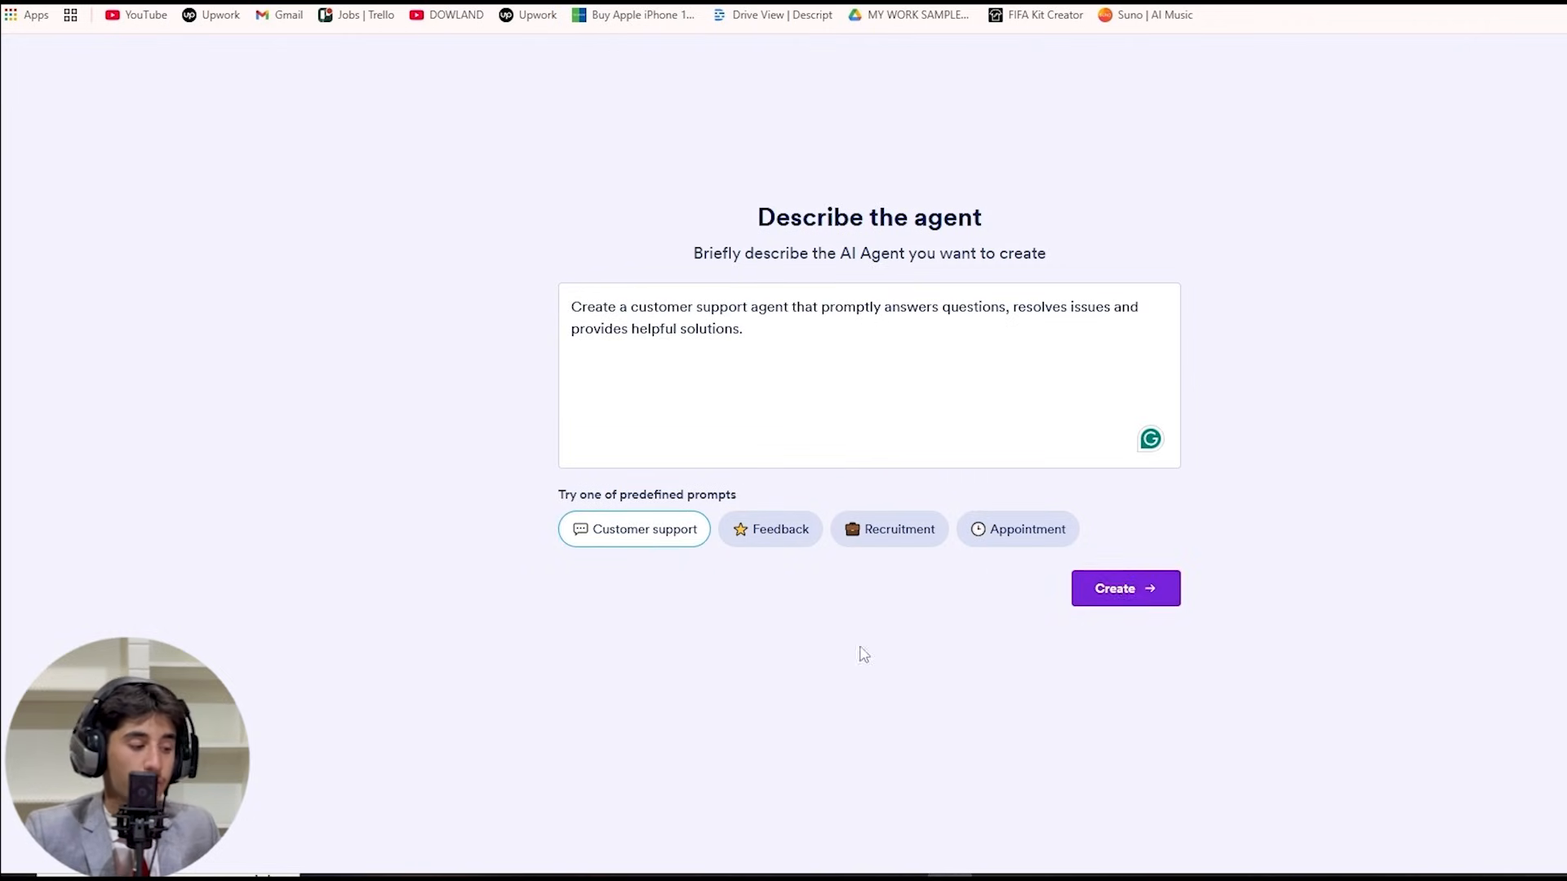
{"action": "left_click", "coordinate": [1121, 595]}
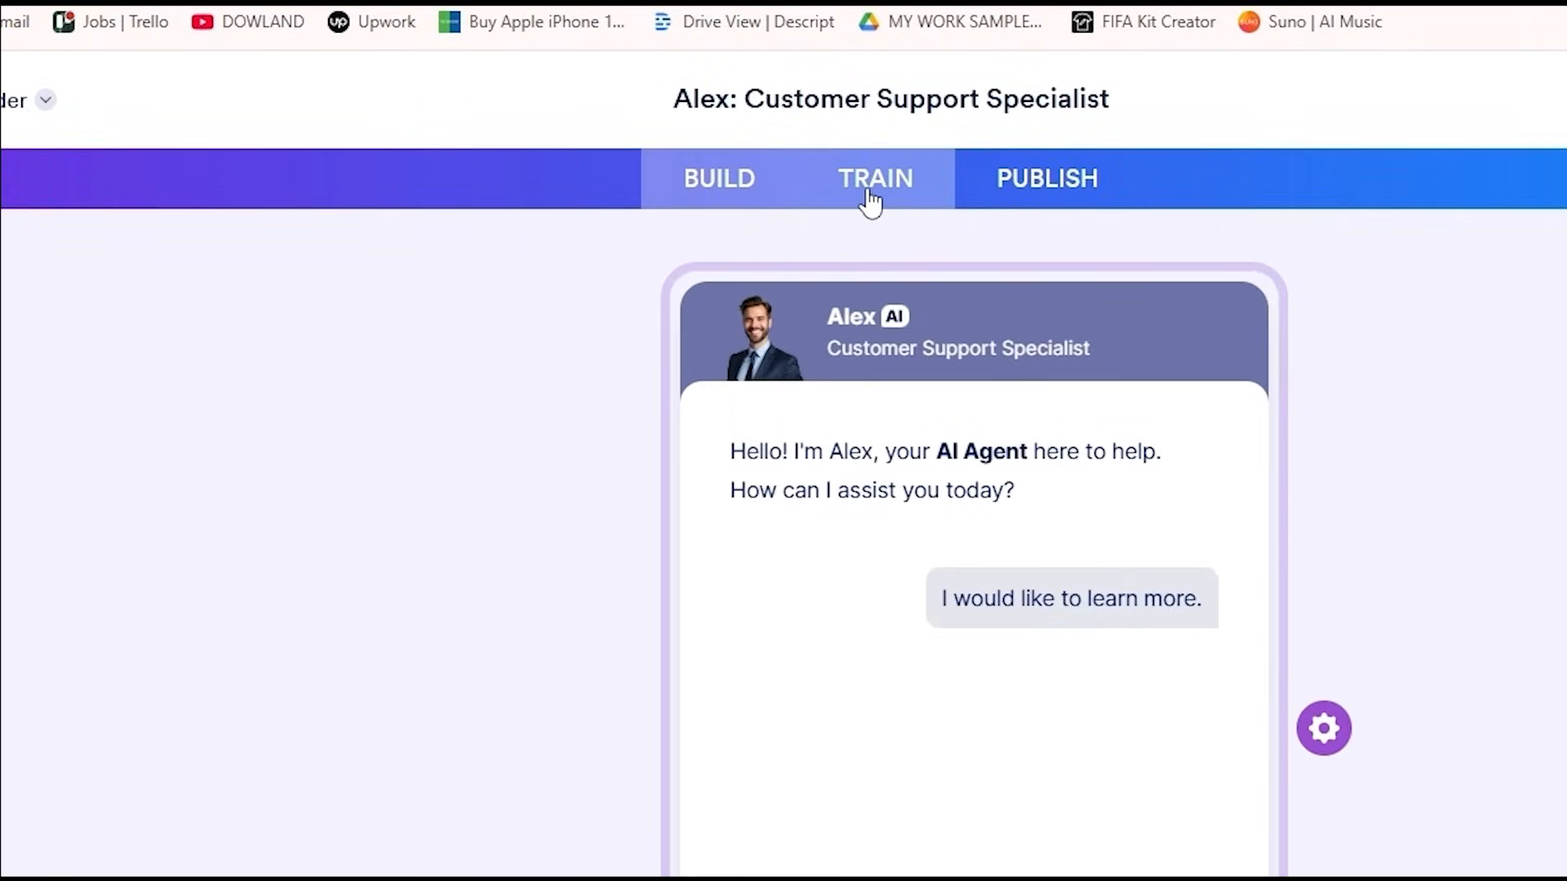
{"action": "left_click", "coordinate": [876, 195]}
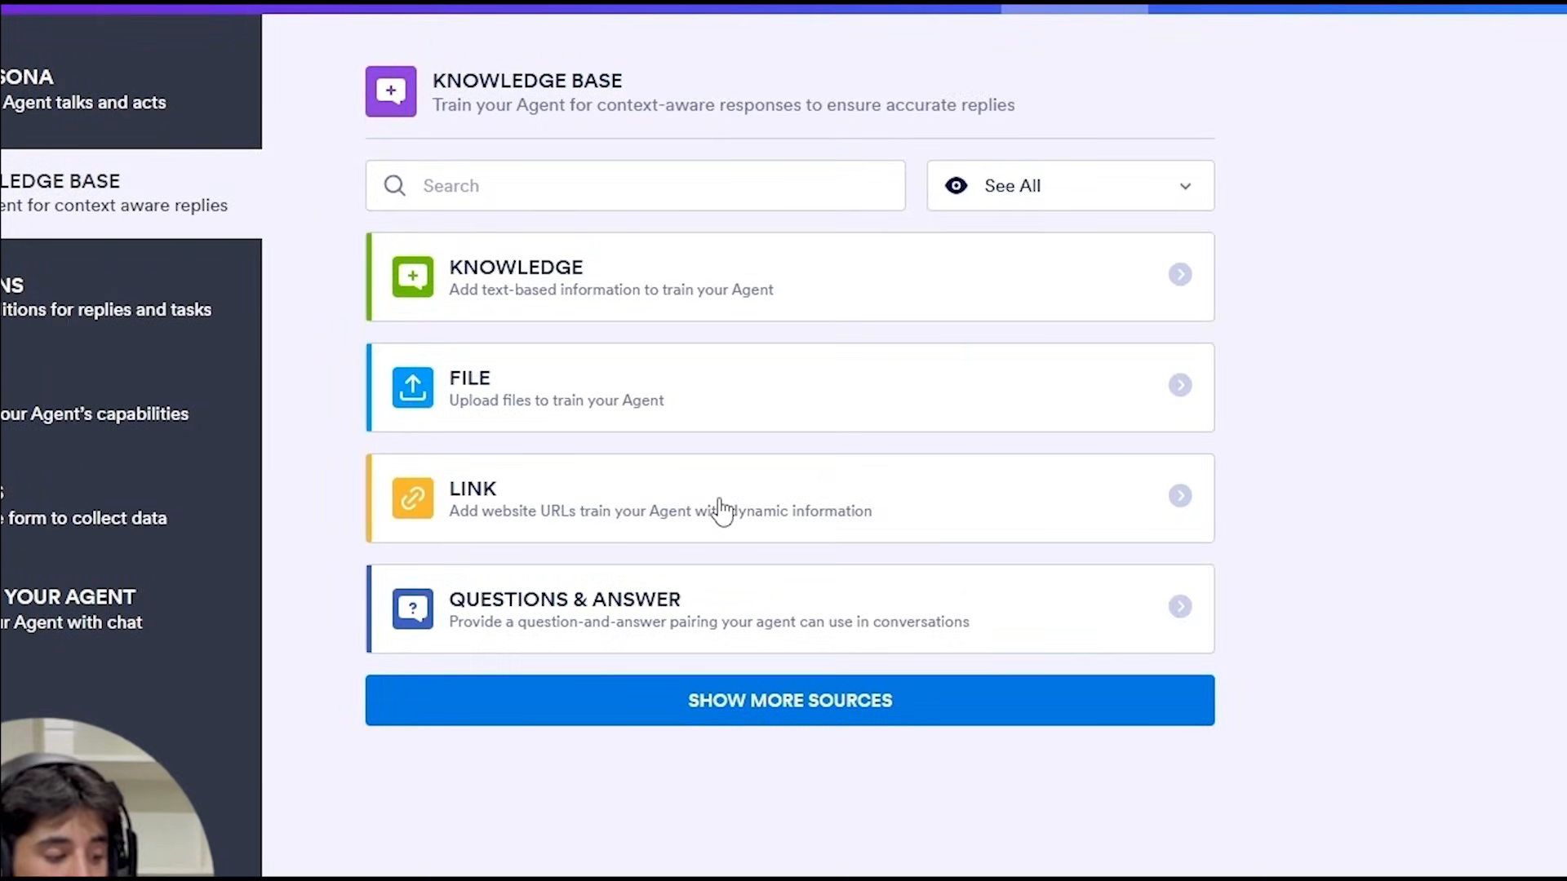
{"action": "left_click", "coordinate": [608, 490]}
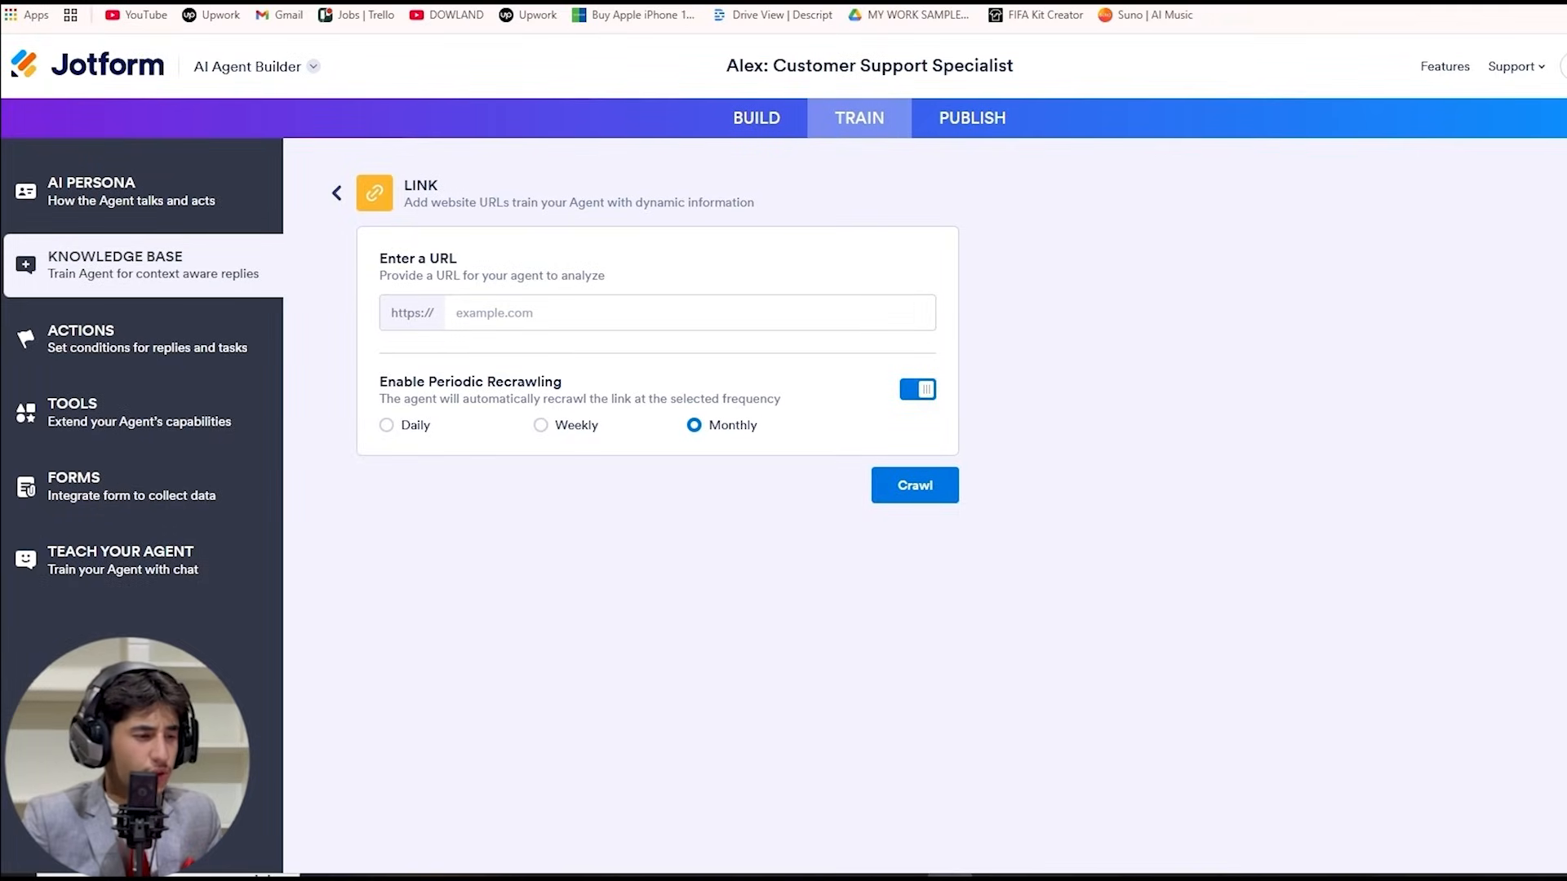
{"action": "left_click", "coordinate": [1138, 1]}
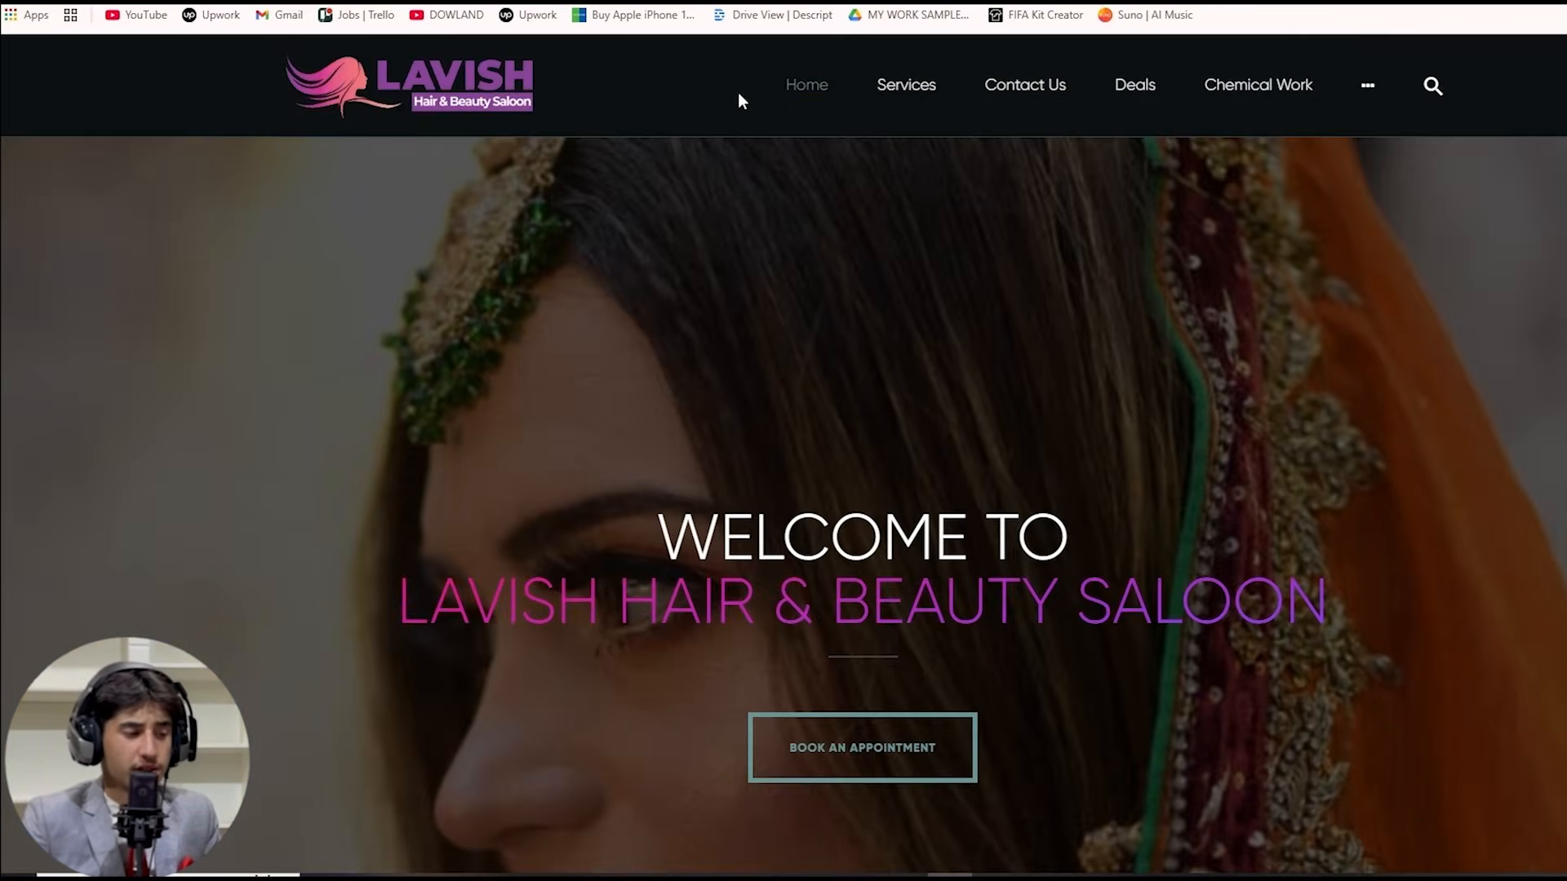
{"action": "scroll", "coordinate": [667, 234], "scroll_direction": "down", "scroll_amount": 8}
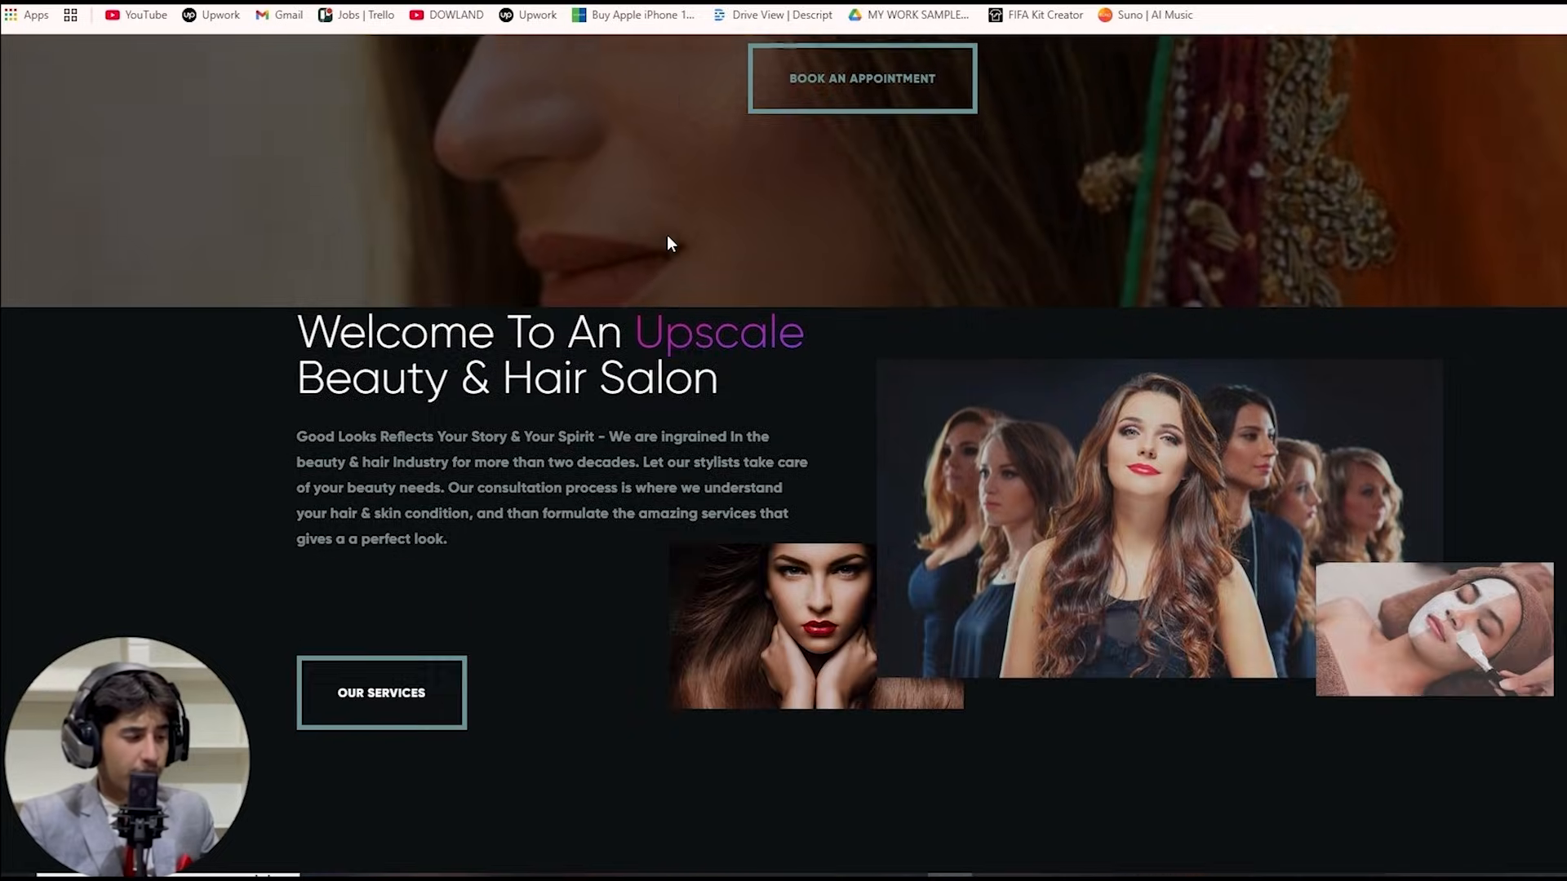
{"action": "scroll", "coordinate": [667, 235], "scroll_direction": "up", "scroll_amount": 8}
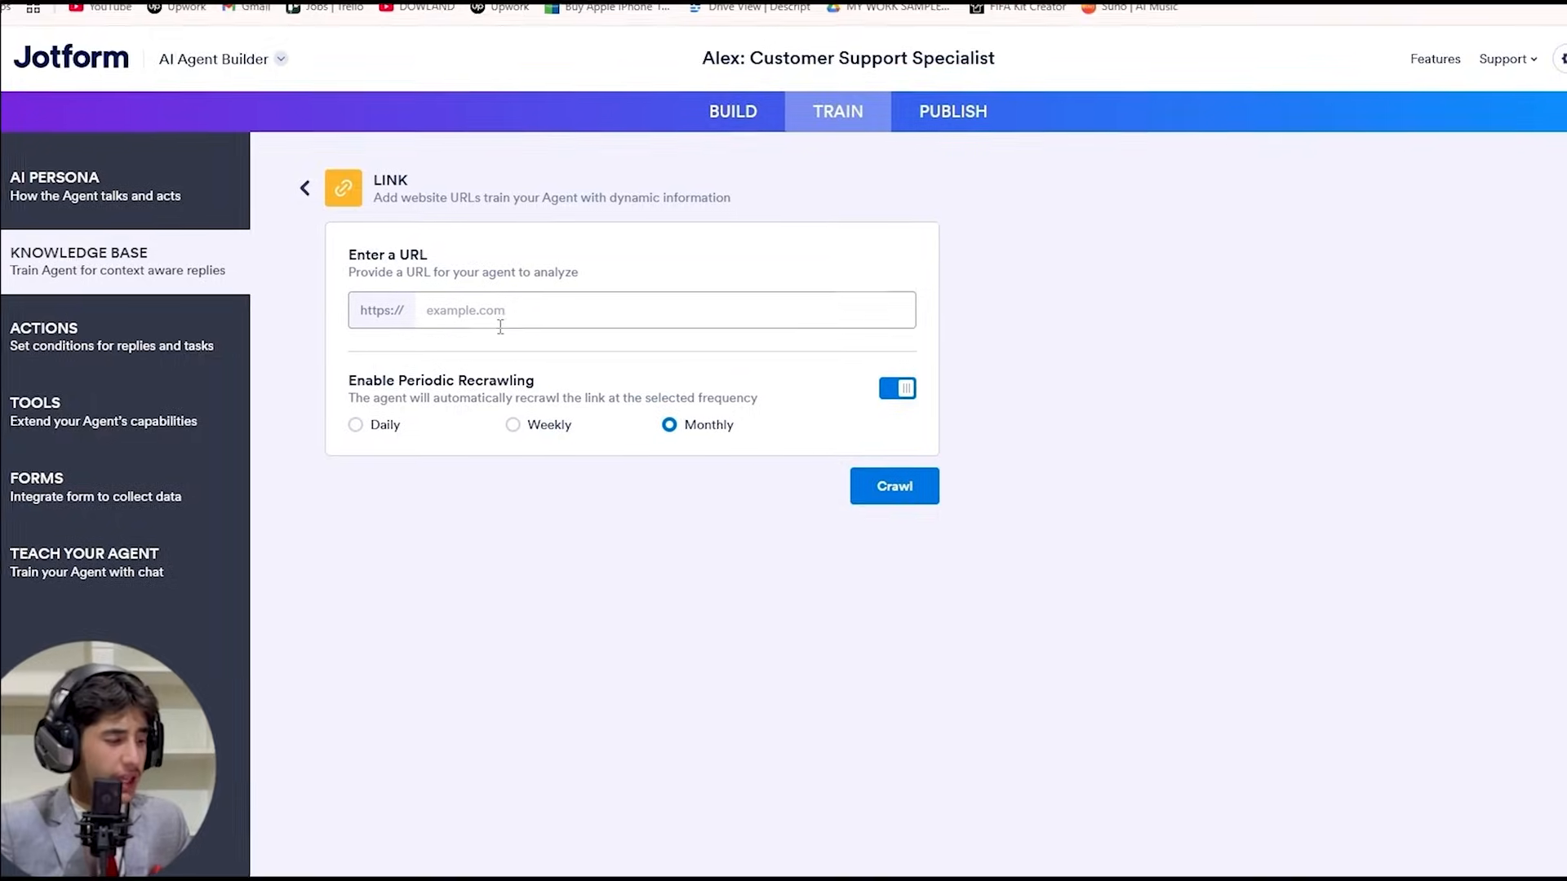
{"action": "left_click", "coordinate": [500, 327]}
{"action": "type", "text": "https://lavishsaloon.com.pk/women/"}
{"action": "left_click", "coordinate": [513, 459]}
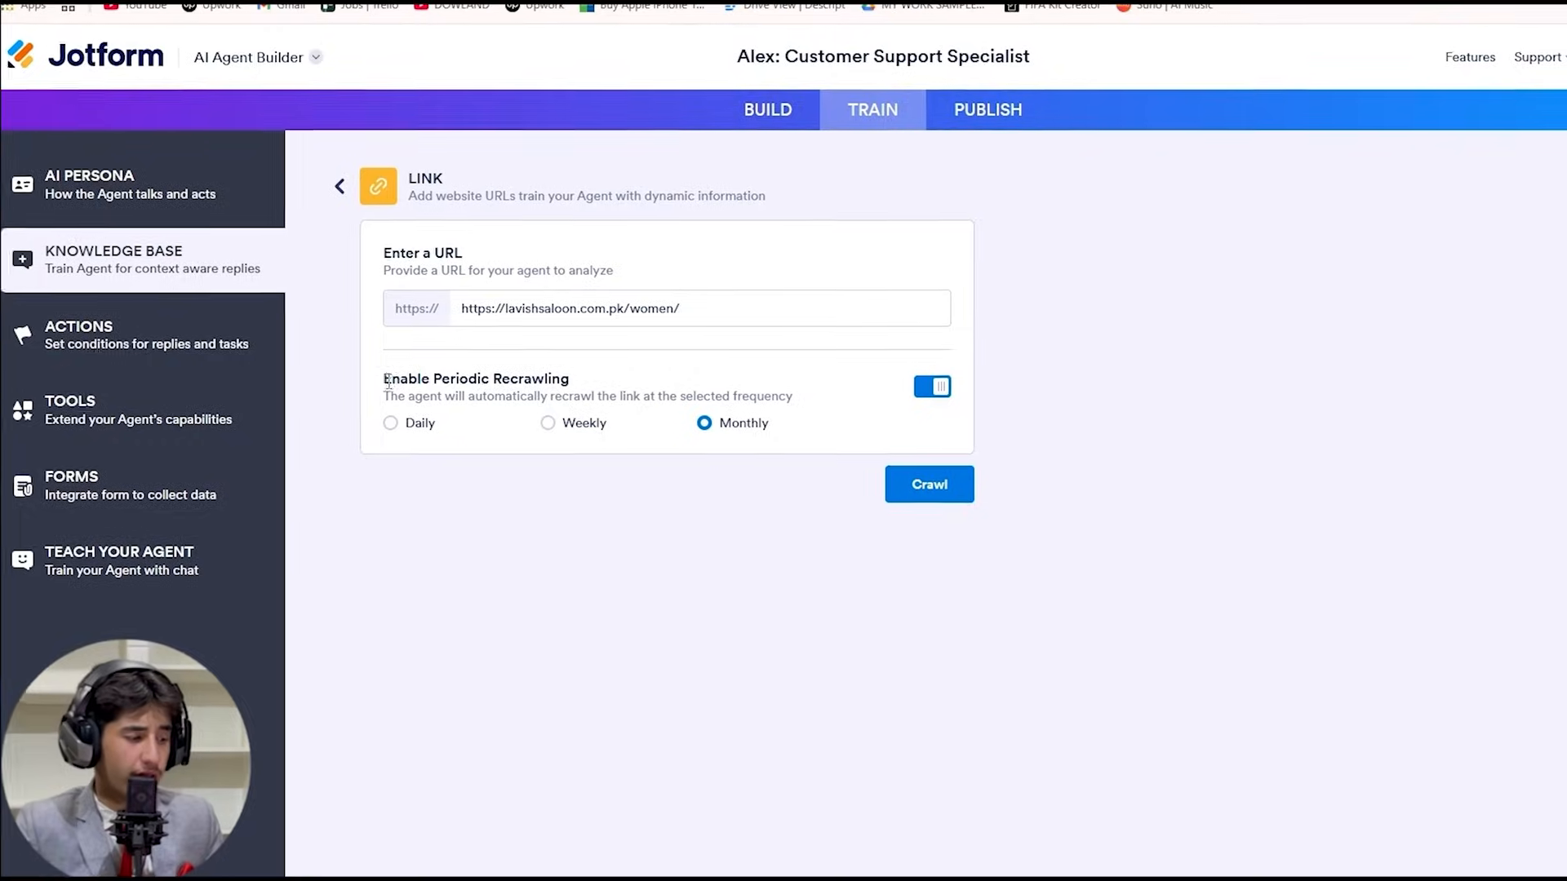
Set periodic recrawling to Monthly and crawl the entered salon website
{"action": "left_click_drag", "start_coordinate": [348, 378], "coordinate": [443, 381]}
{"action": "left_click", "coordinate": [489, 391]}
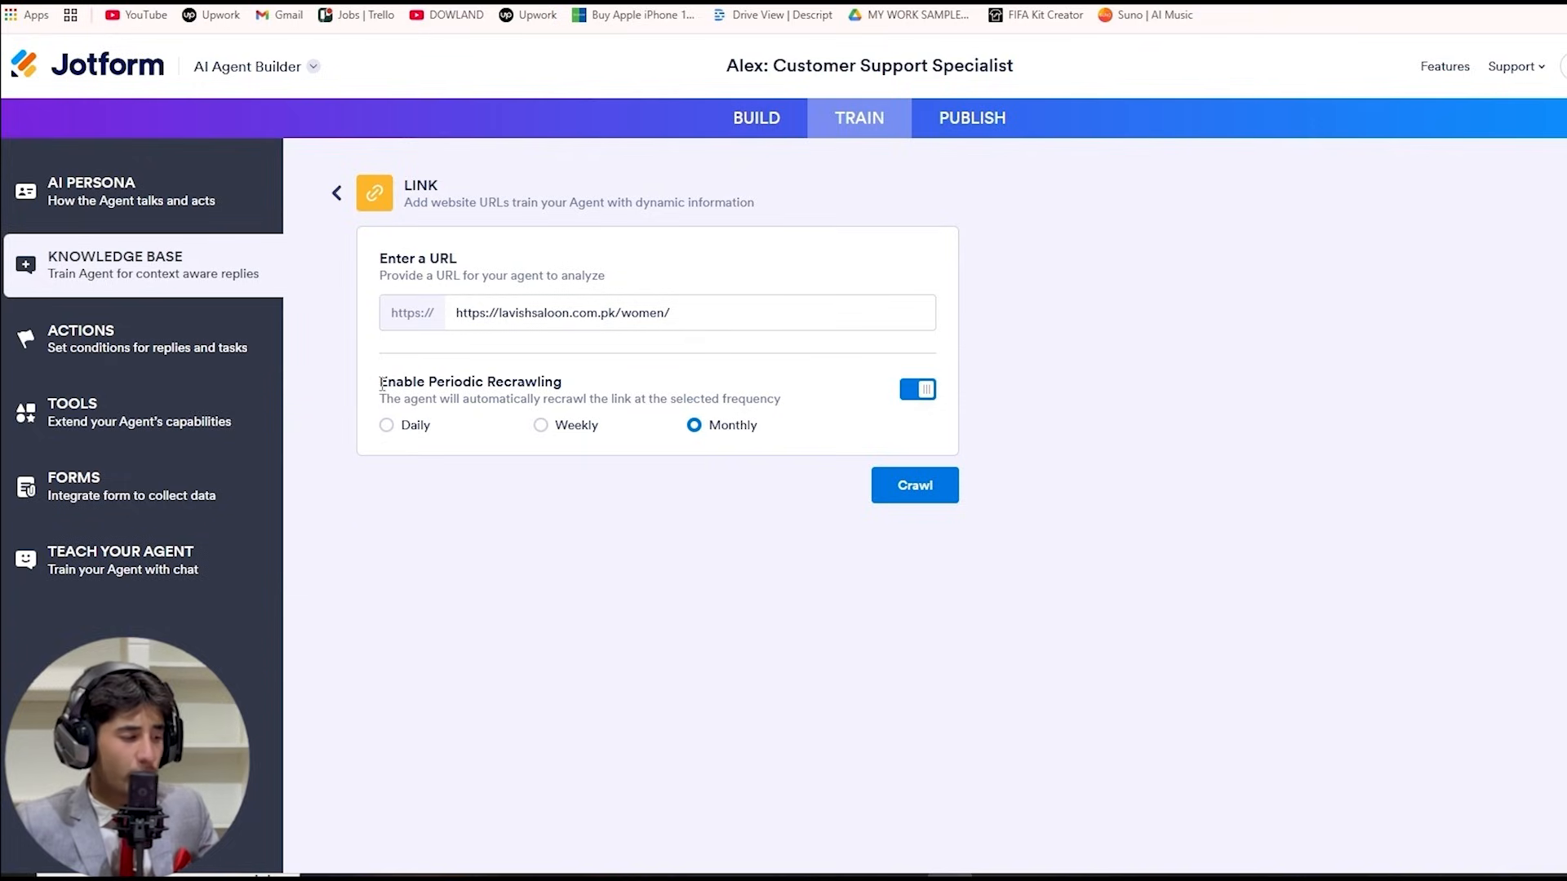
{"action": "left_click_drag", "start_coordinate": [381, 385], "coordinate": [763, 469]}
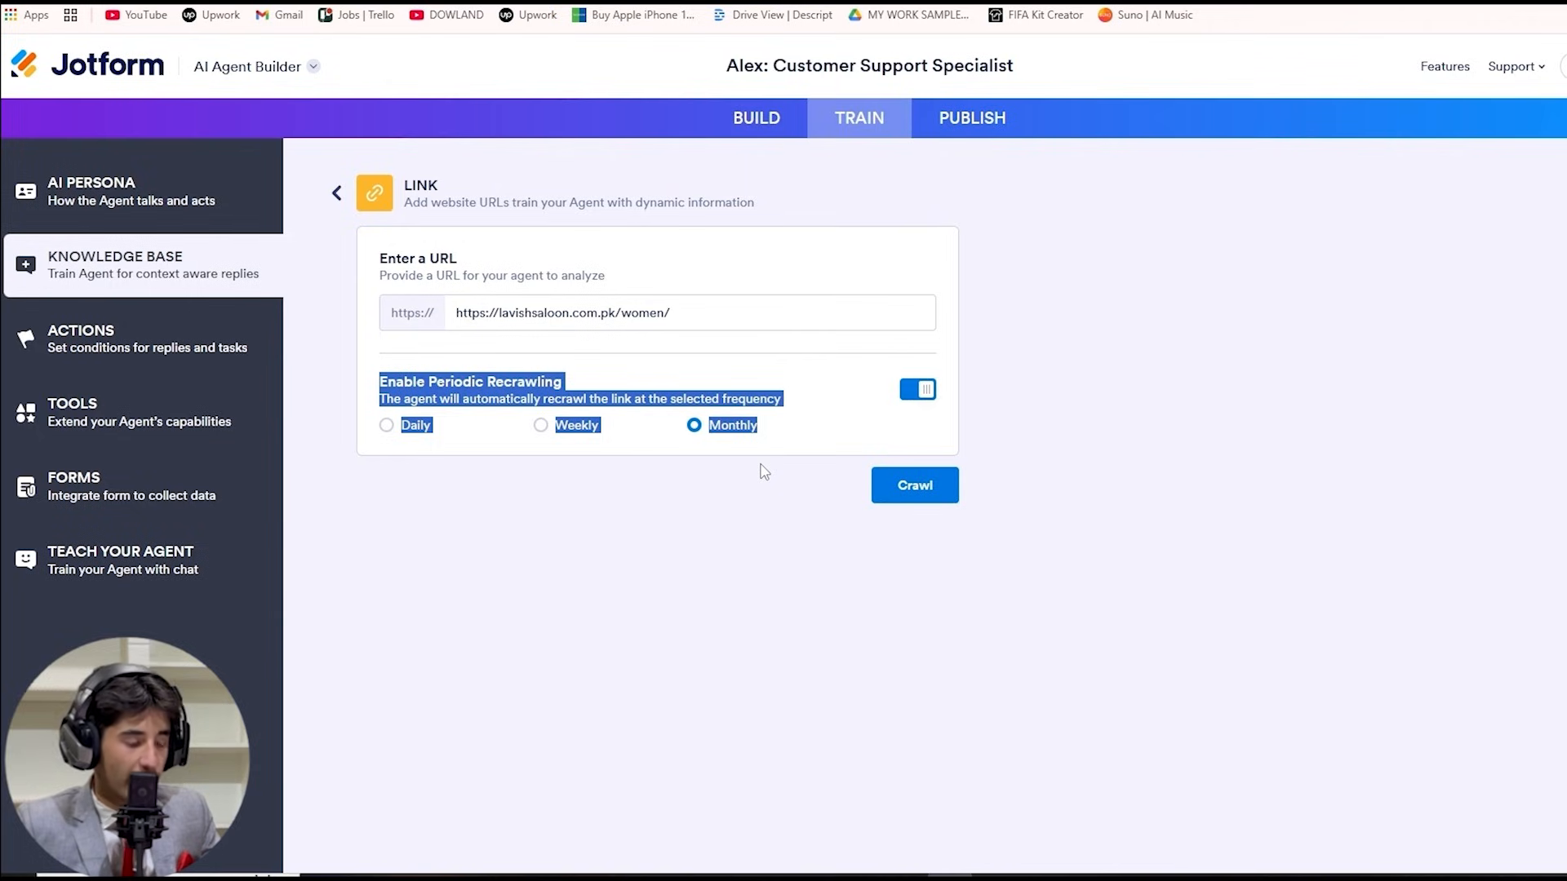
{"action": "left_click", "coordinate": [906, 323]}
{"action": "left_click", "coordinate": [725, 435]}
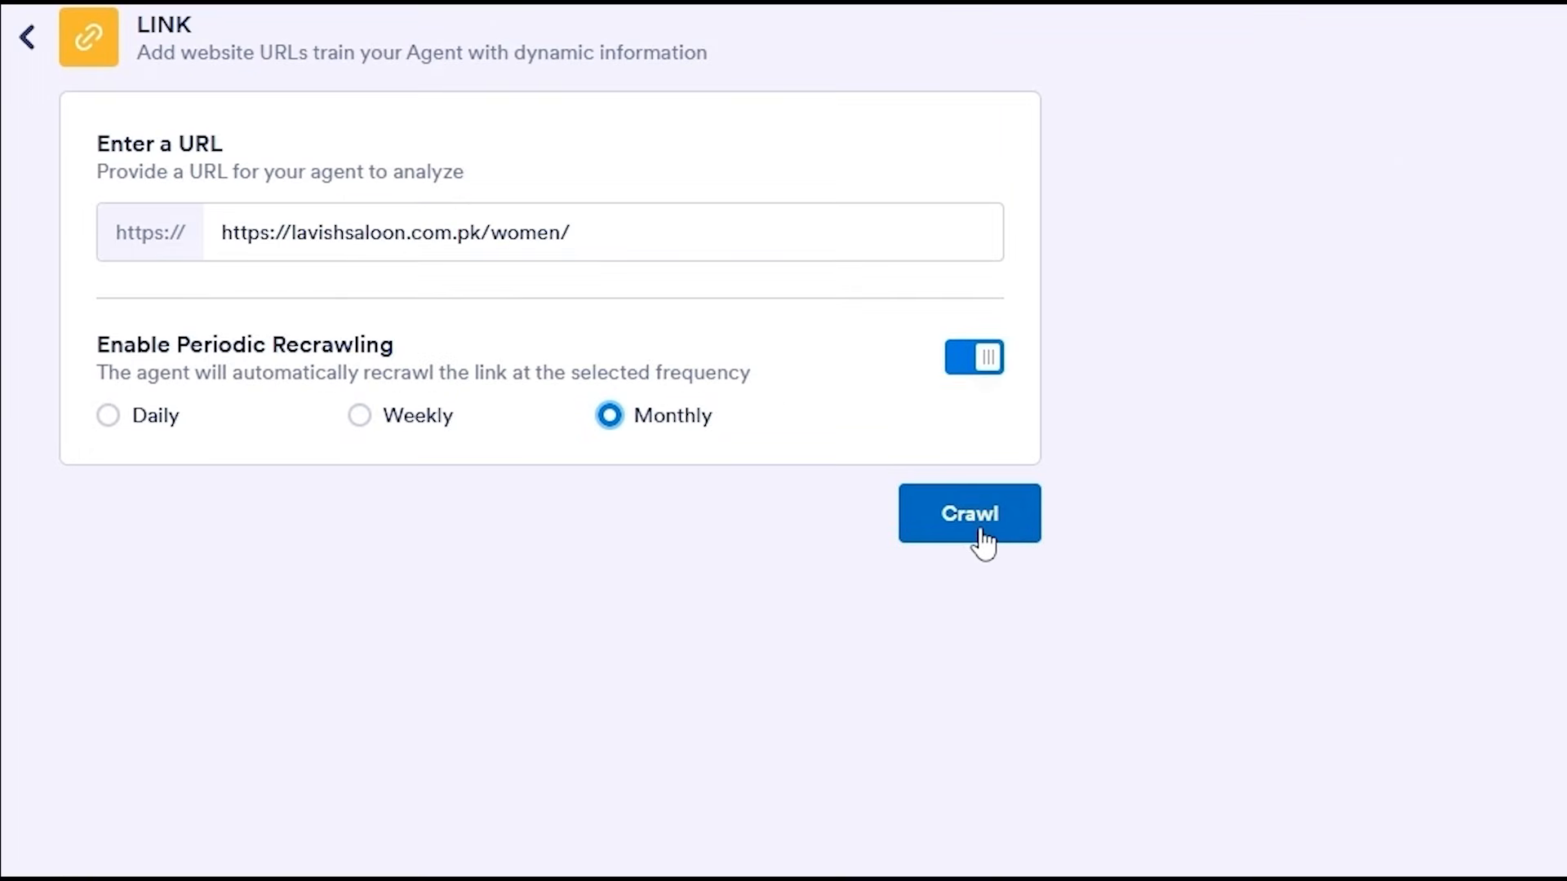
{"action": "left_click", "coordinate": [920, 490]}
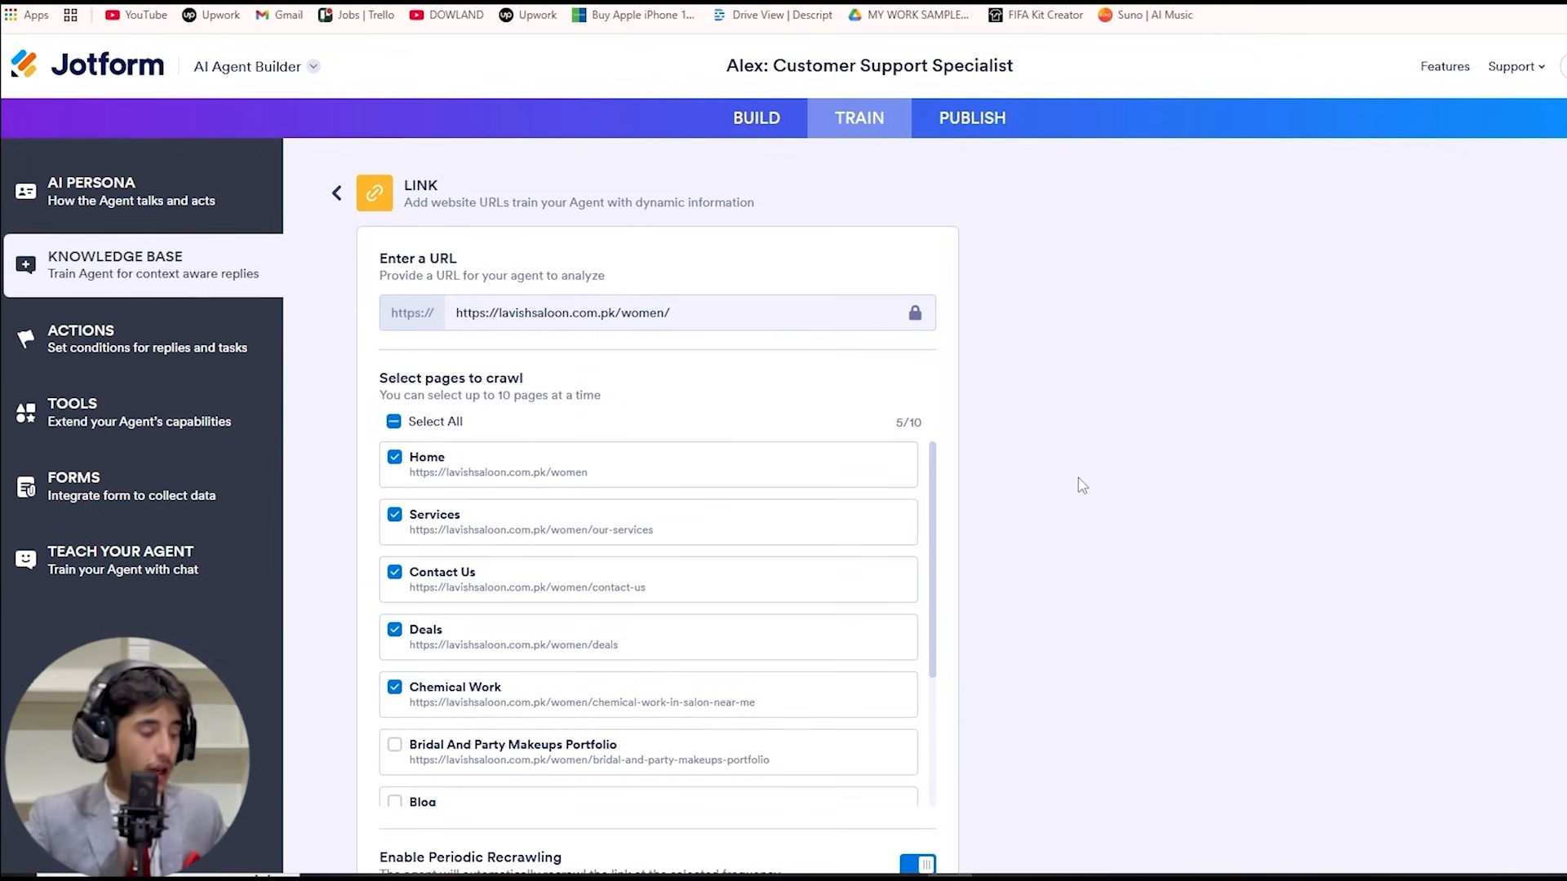
Include the About us and OUR SERVICES pages in the pages to crawl and save the link source
{"action": "scroll", "coordinate": [701, 454], "scroll_direction": "down", "scroll_amount": 2}
{"action": "scroll", "coordinate": [486, 594], "scroll_direction": "up", "scroll_amount": 2}
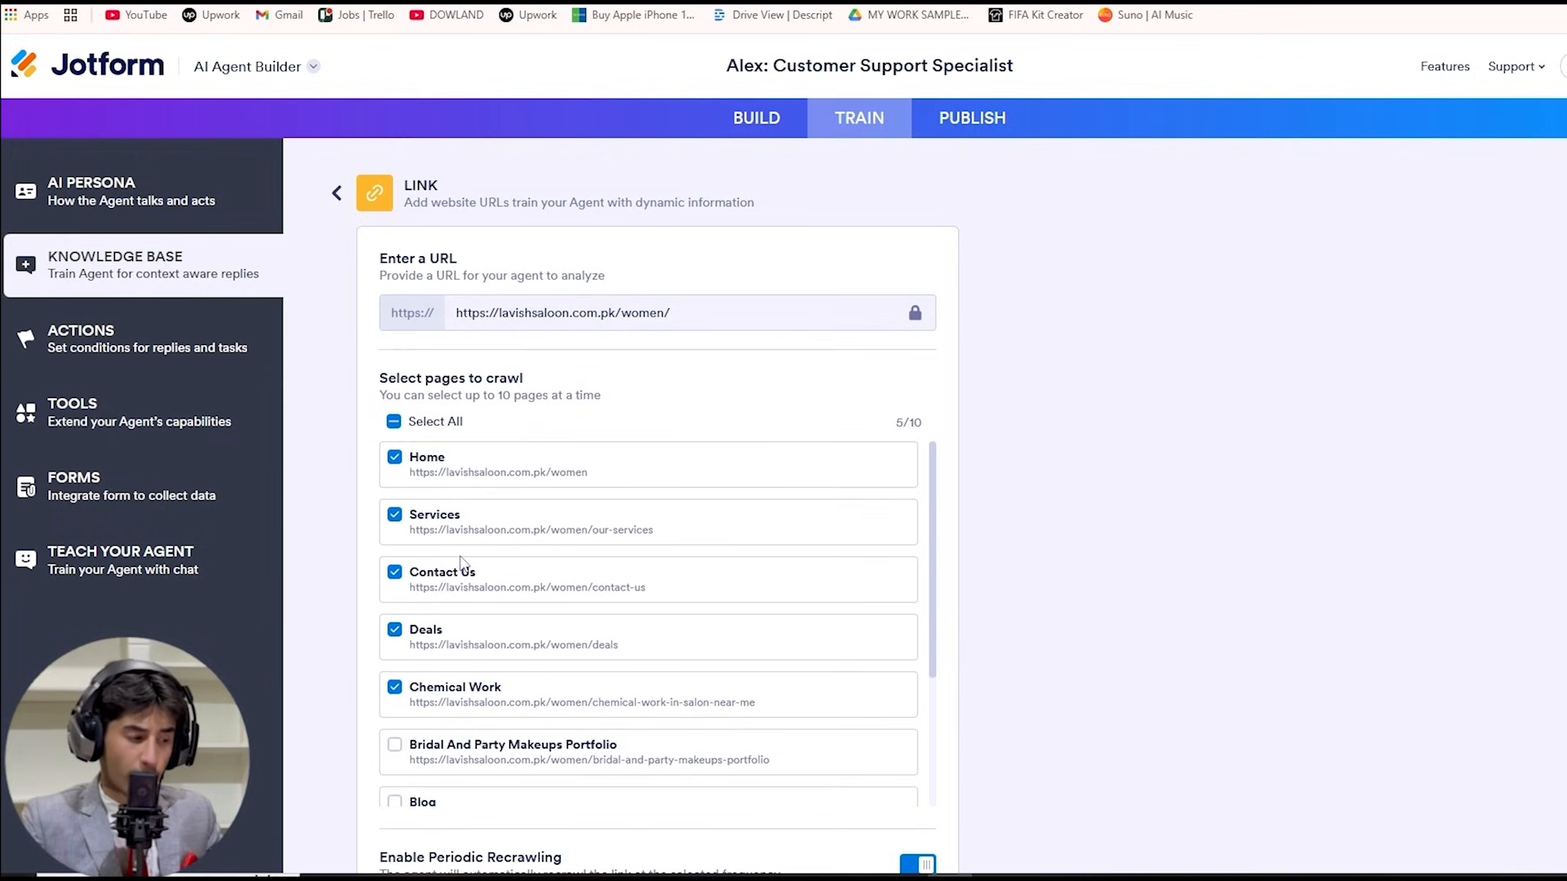
{"action": "scroll", "coordinate": [469, 563], "scroll_direction": "down", "scroll_amount": 2}
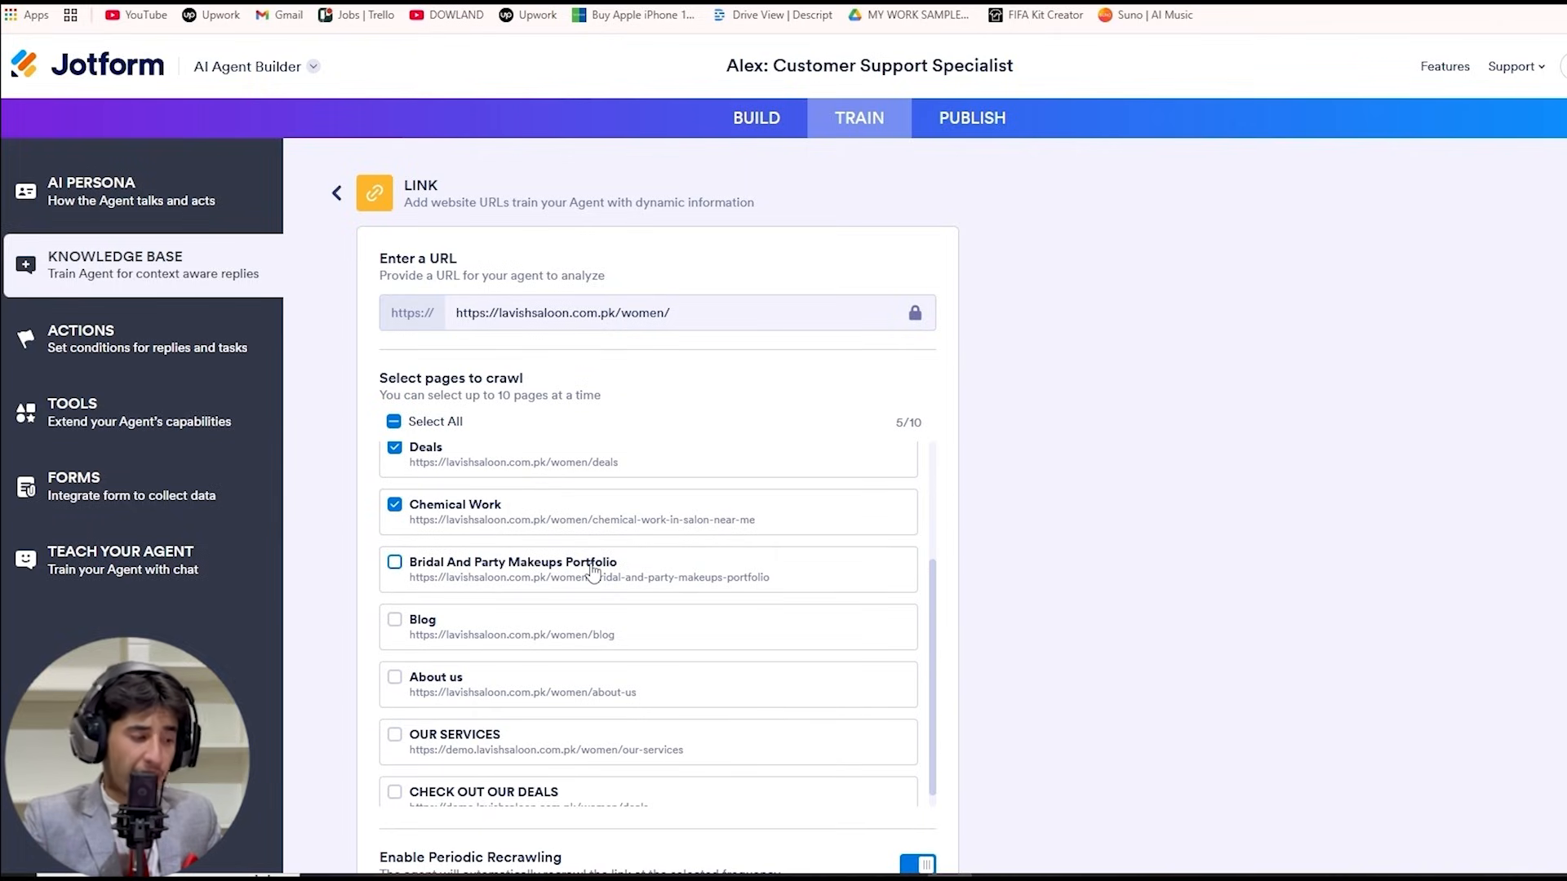
{"action": "scroll", "coordinate": [523, 563], "scroll_direction": "up", "scroll_amount": 1}
{"action": "scroll", "coordinate": [531, 577], "scroll_direction": "down", "scroll_amount": 1}
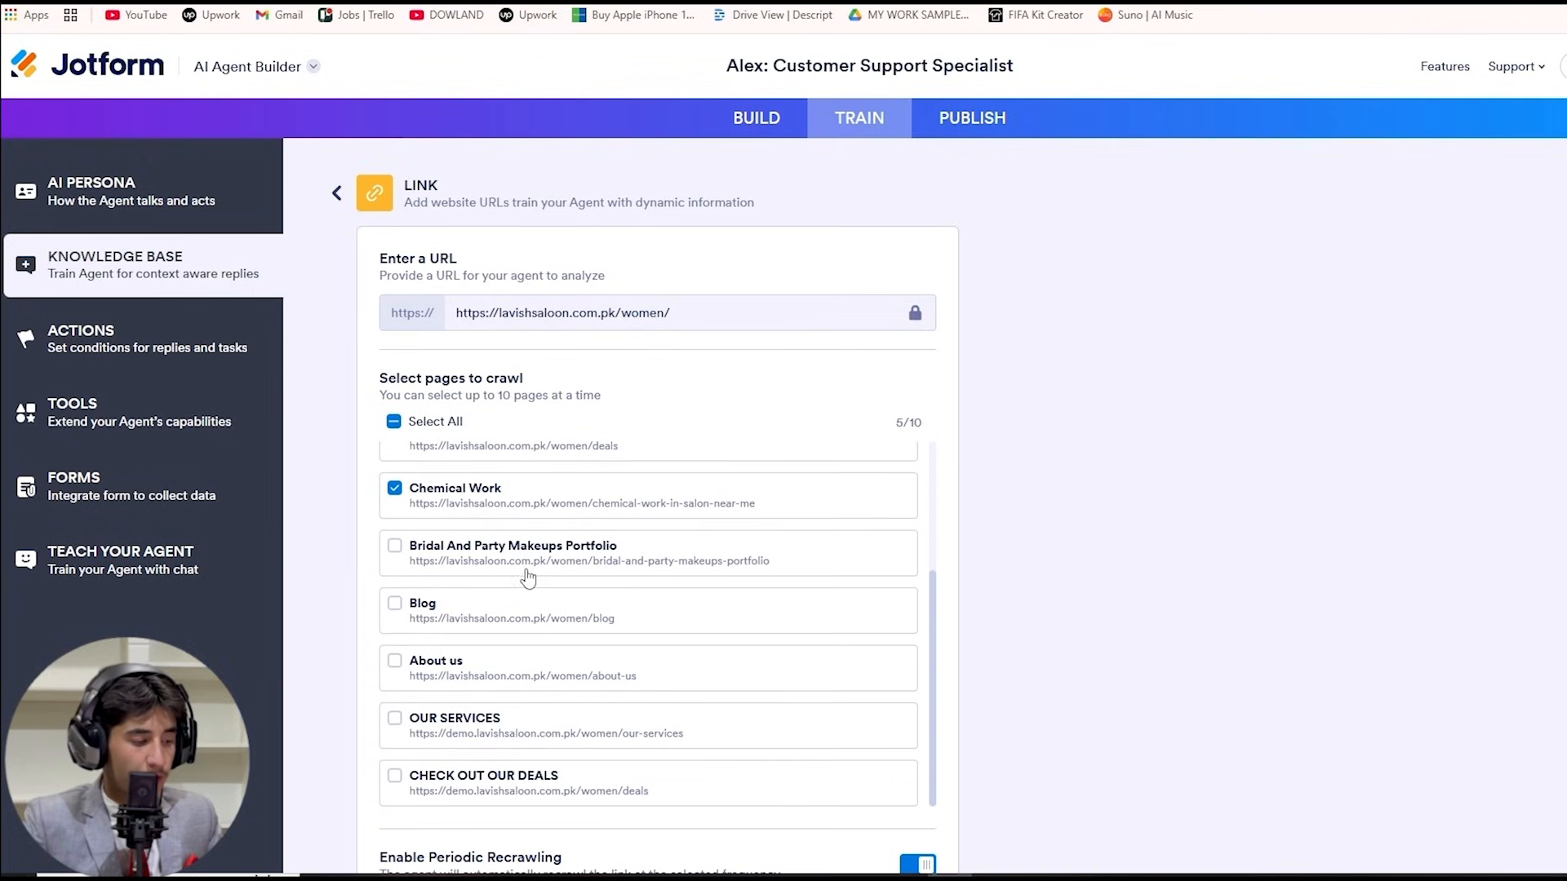
{"action": "left_click", "coordinate": [395, 661]}
{"action": "scroll", "coordinate": [605, 637], "scroll_direction": "down", "scroll_amount": 2}
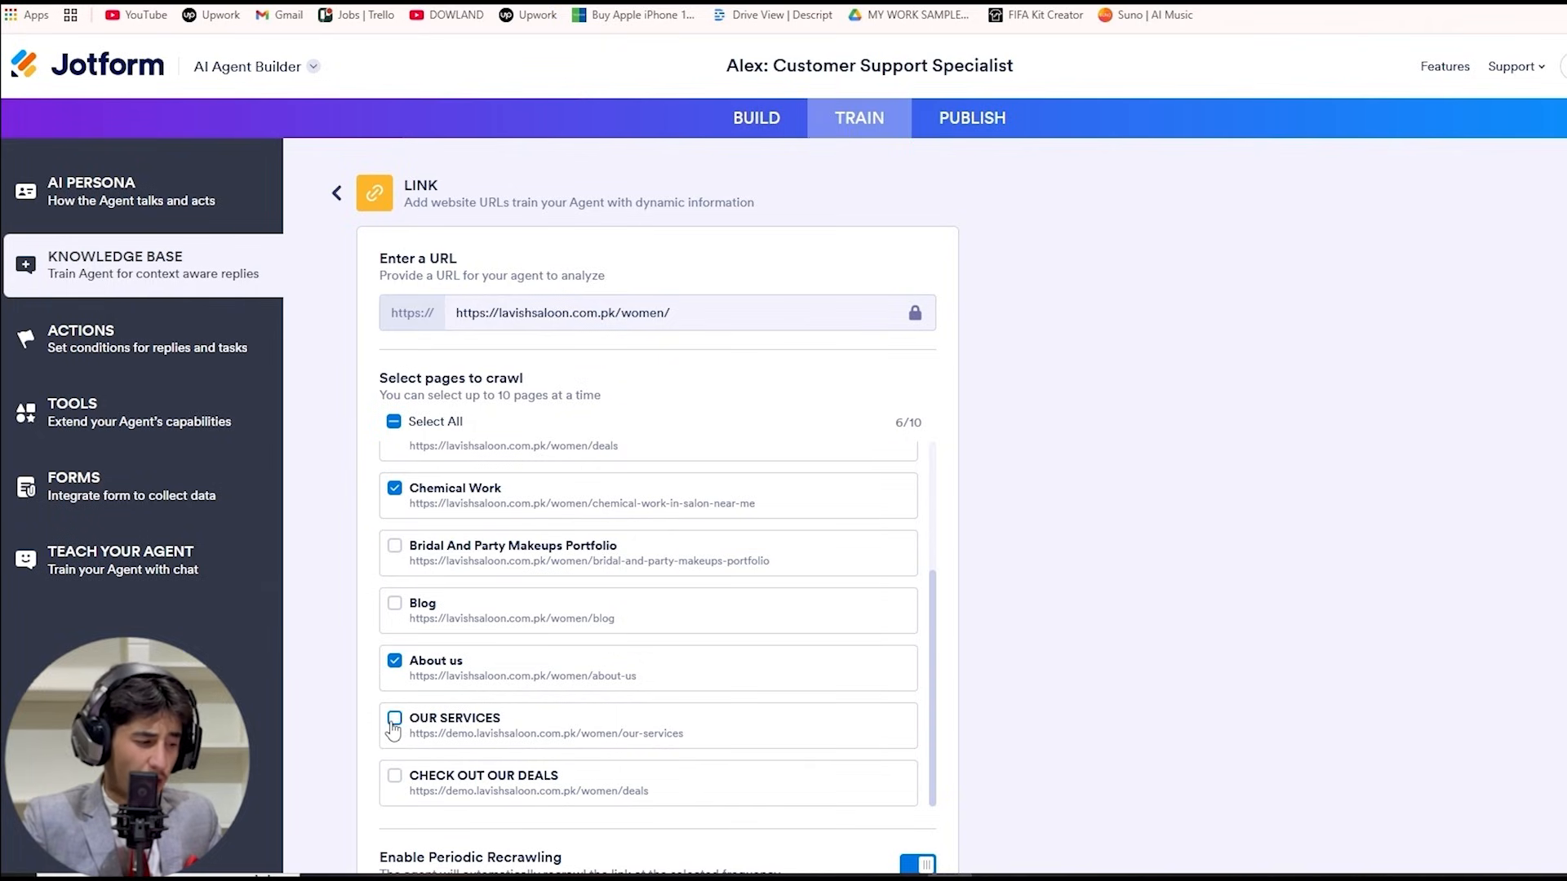
{"action": "left_click", "coordinate": [394, 720]}
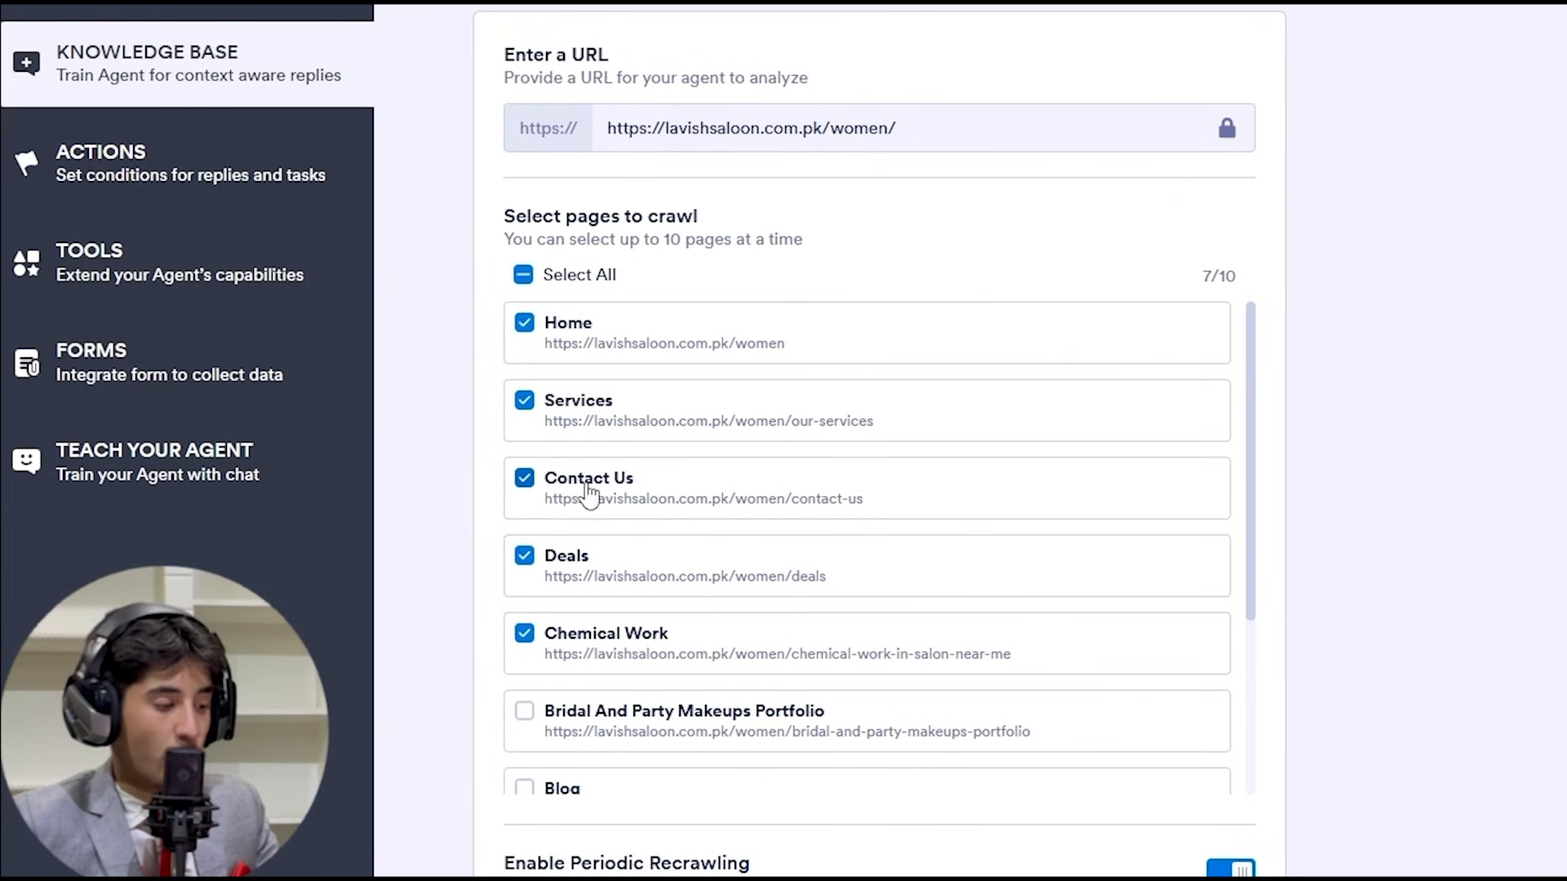
{"action": "scroll", "coordinate": [727, 480], "scroll_direction": "down", "scroll_amount": 2}
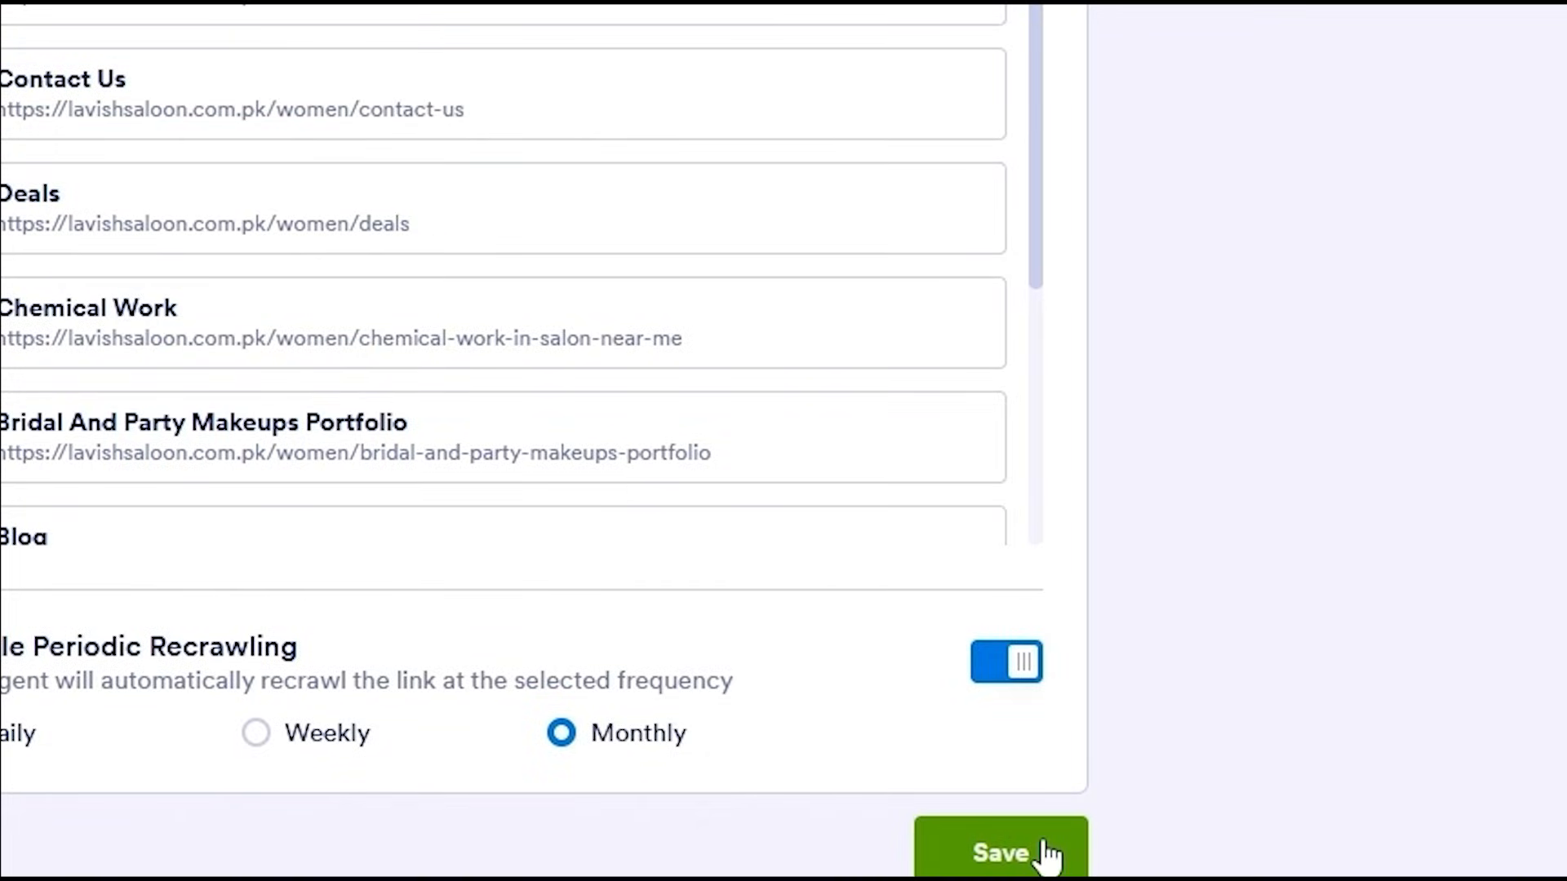
{"action": "left_click", "coordinate": [1047, 855]}
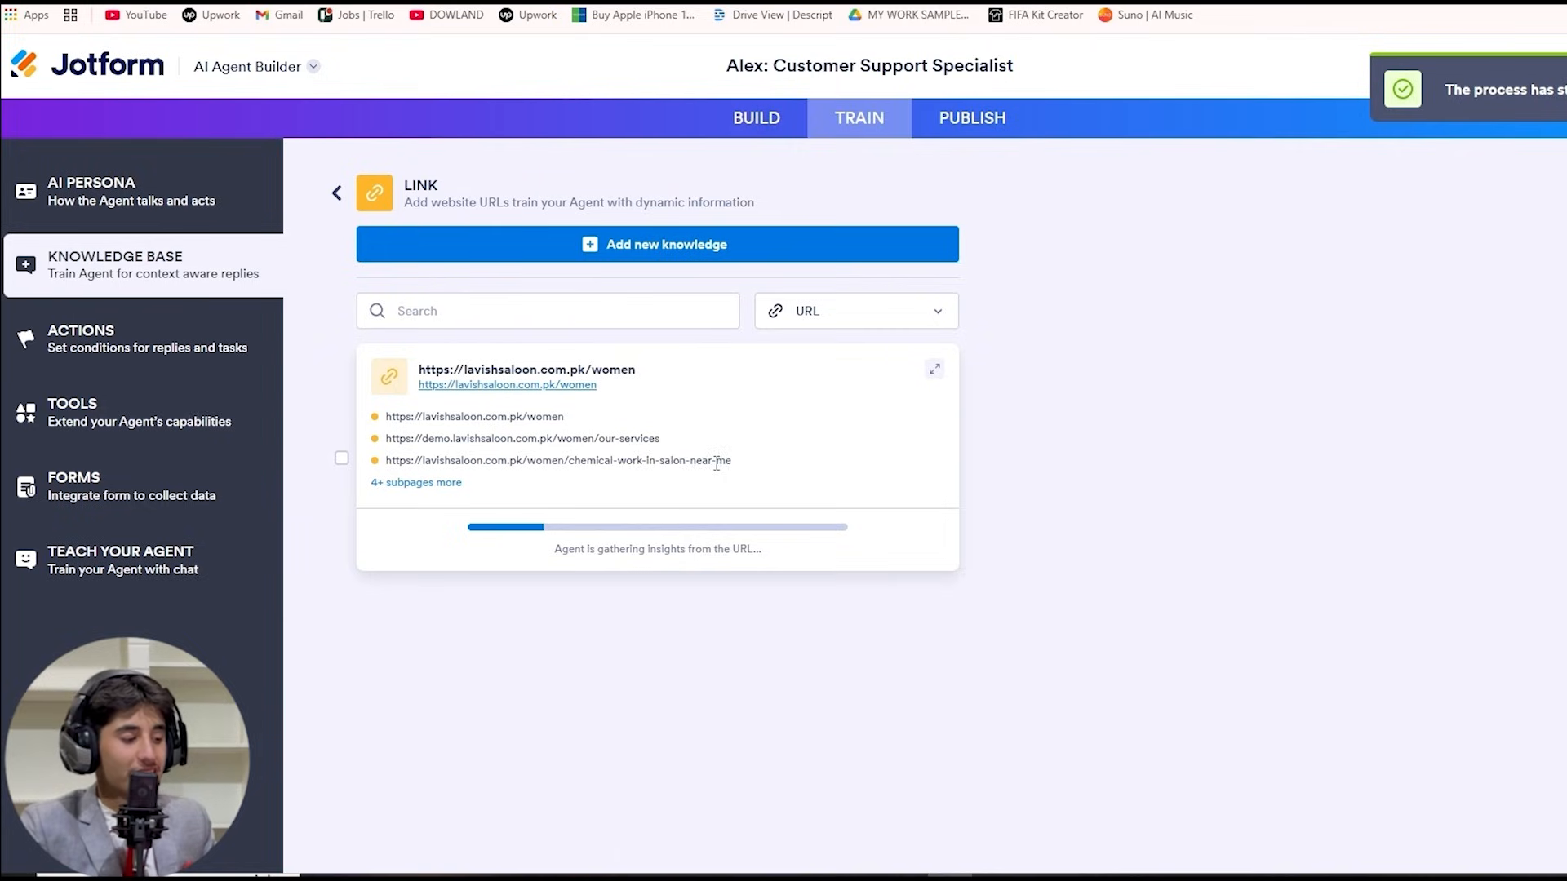
{"action": "left_click_drag", "start_coordinate": [469, 418], "coordinate": [576, 422]}
{"action": "left_click", "coordinate": [727, 453]}
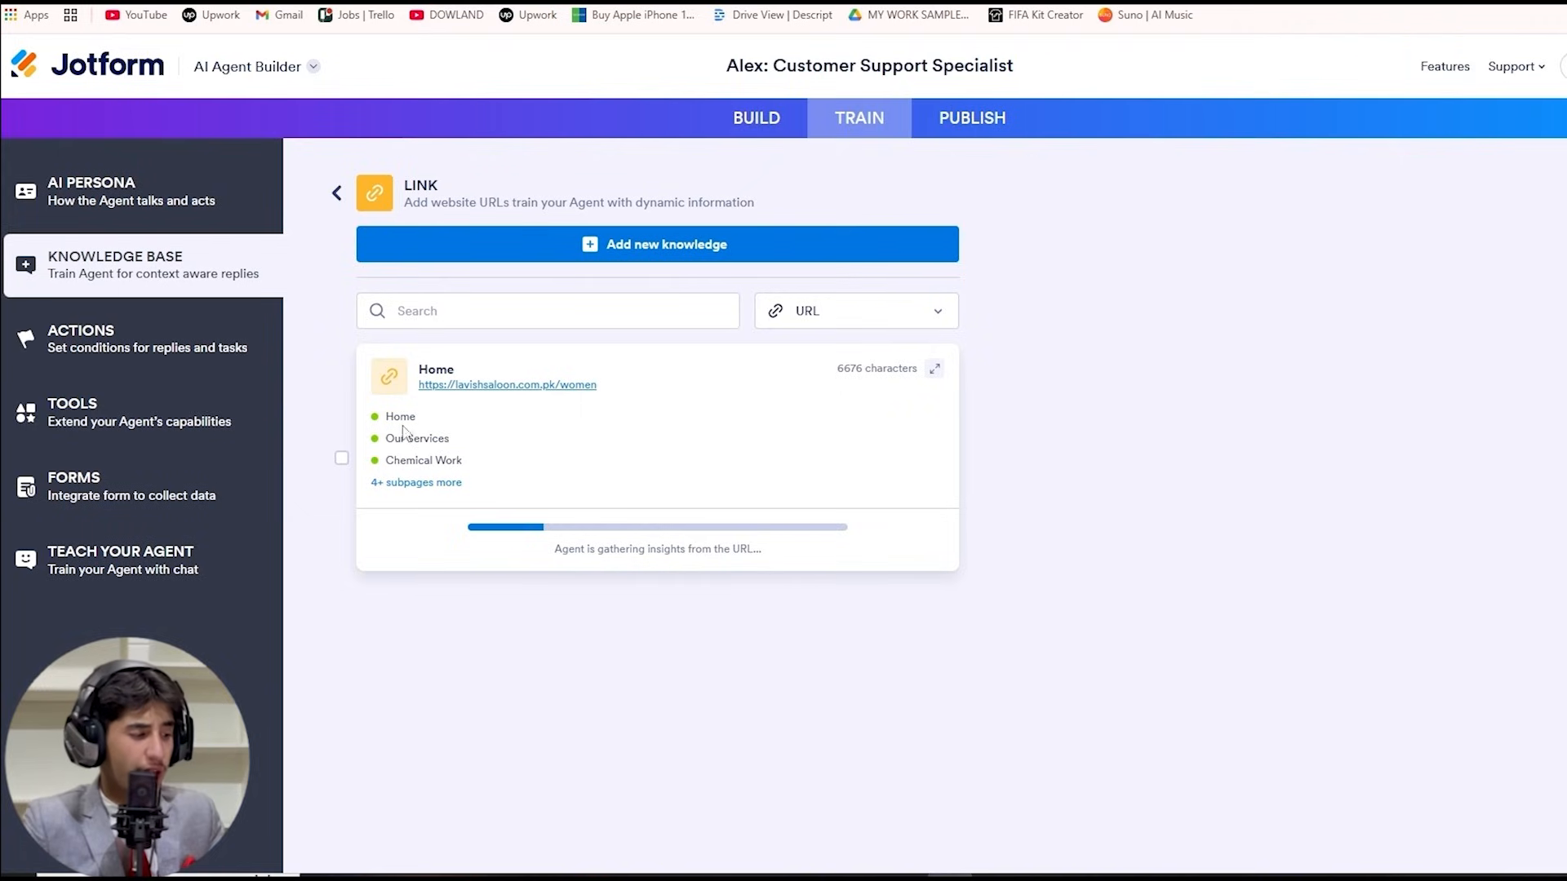
{"action": "left_click_drag", "start_coordinate": [387, 419], "coordinate": [469, 465]}
{"action": "left_click", "coordinate": [516, 464]}
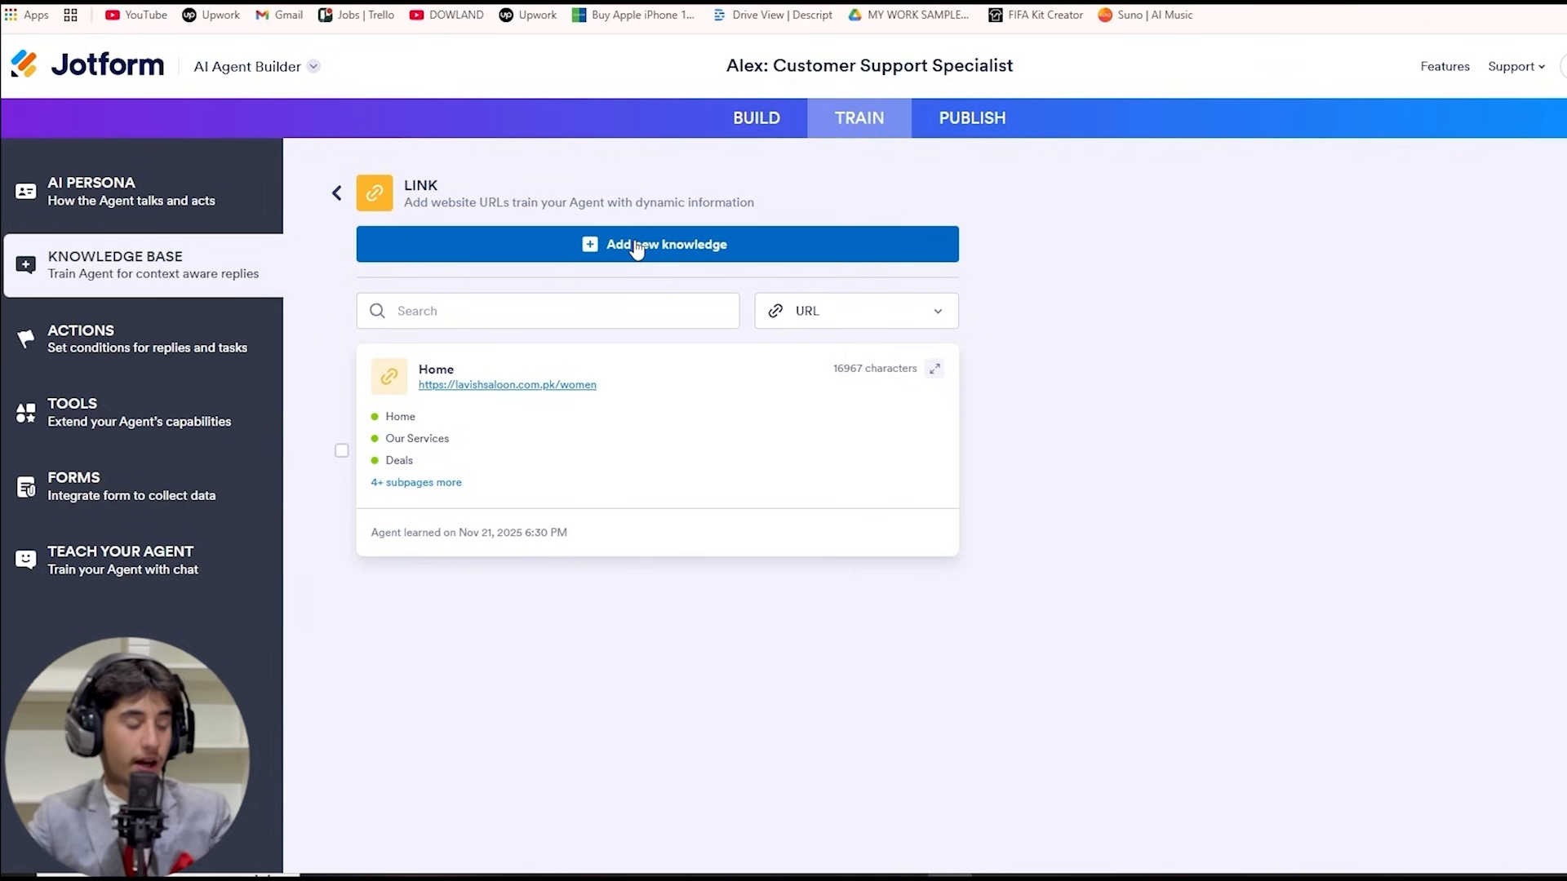
Add a question-and-answer entry to the knowledge base with the question "Do you sell Lipsticks" and the text answer "Nope sir"
{"action": "left_click", "coordinate": [338, 194]}
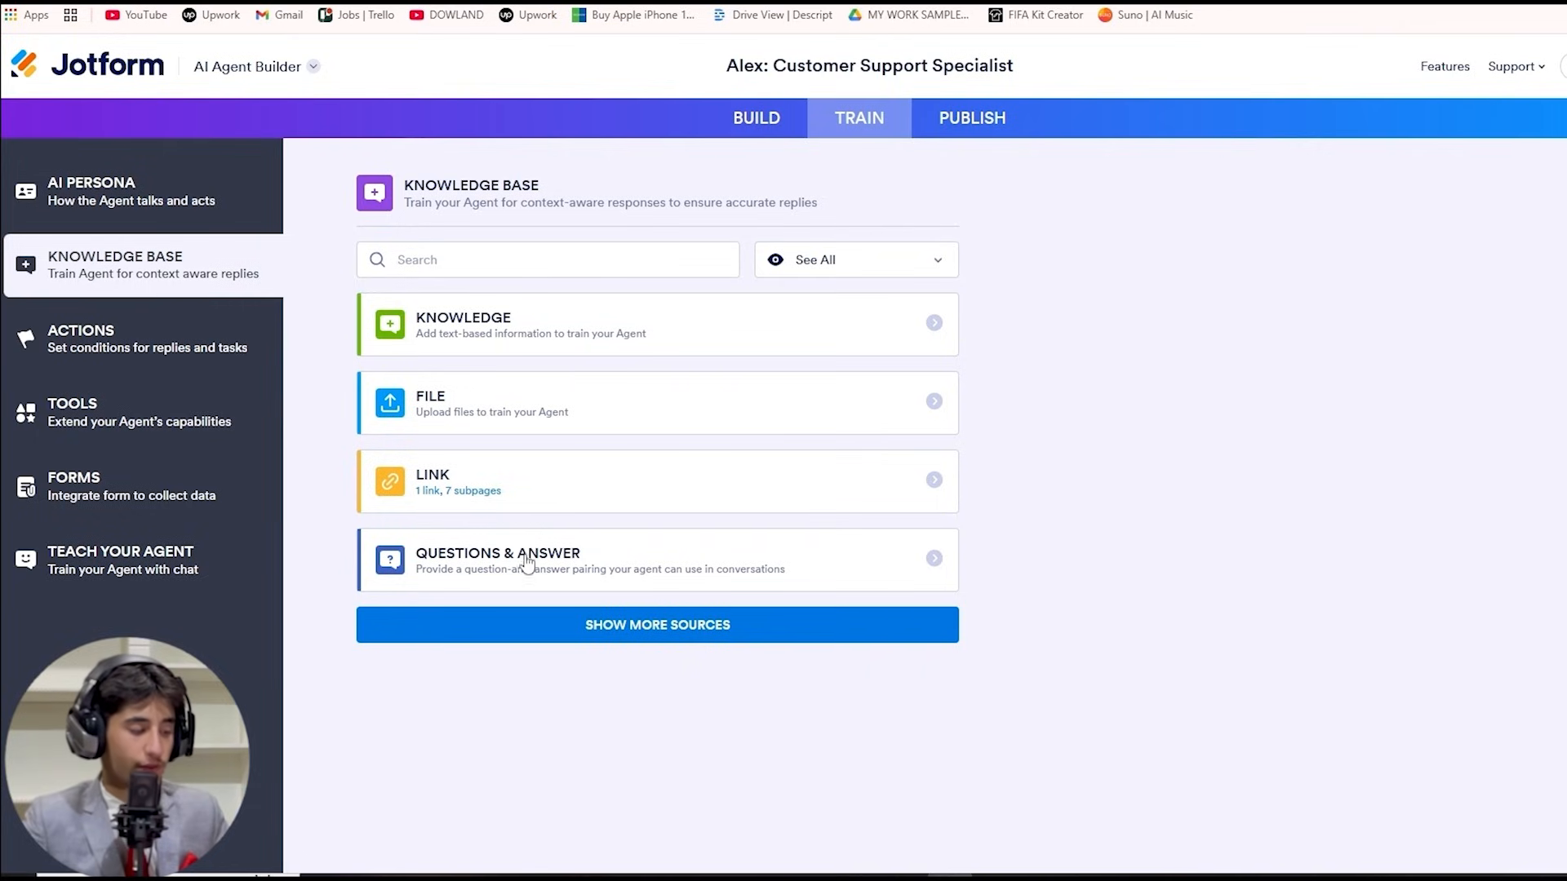
{"action": "left_click", "coordinate": [724, 569]}
{"action": "left_click", "coordinate": [460, 317]}
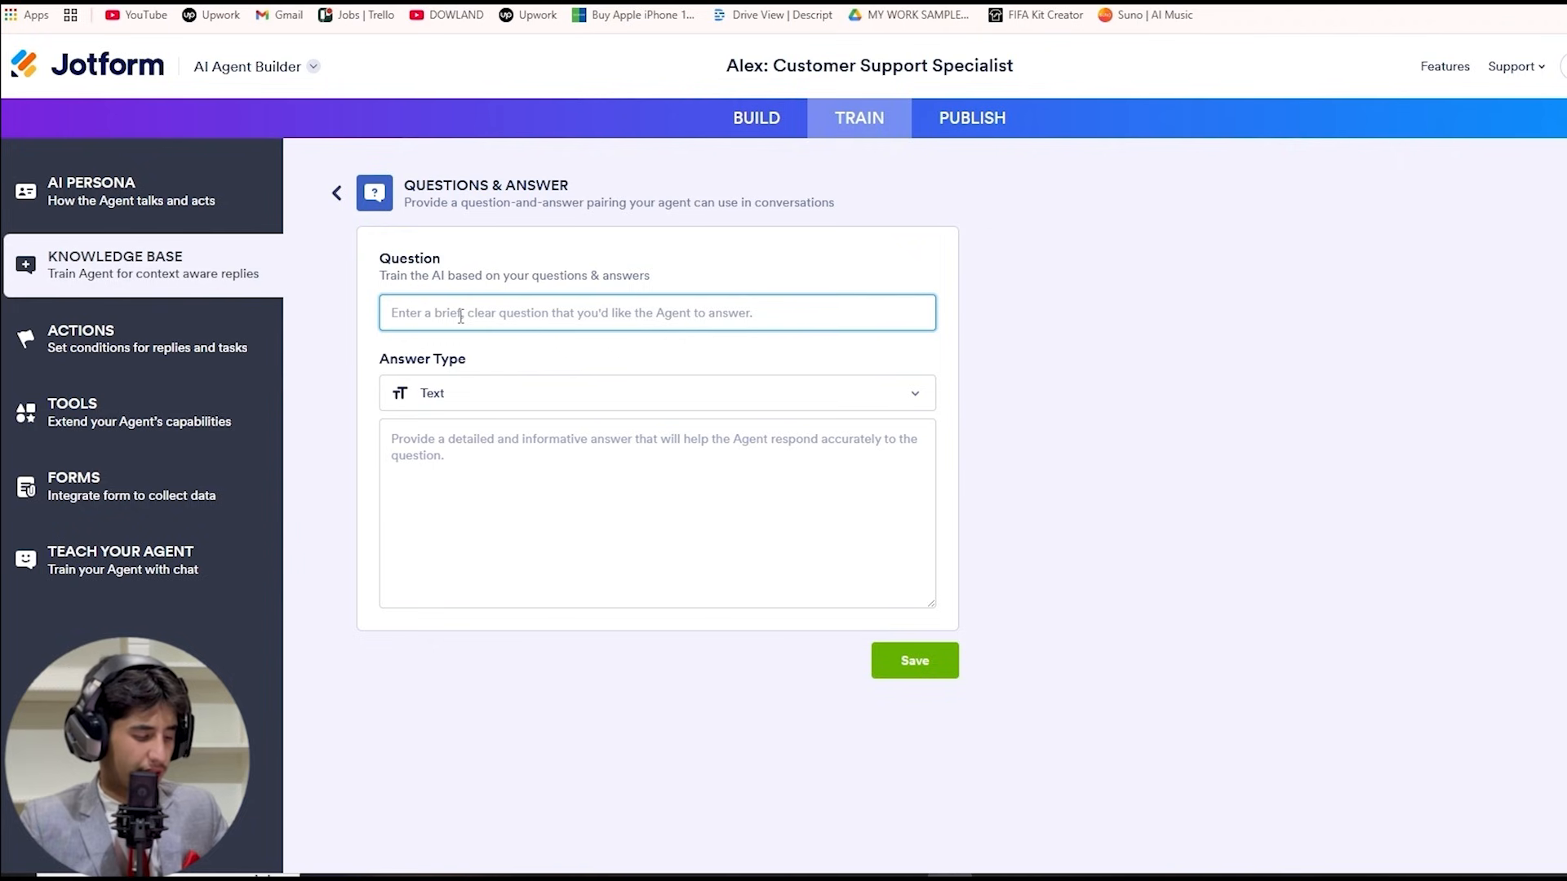
{"action": "type", "text": "Do you s"}
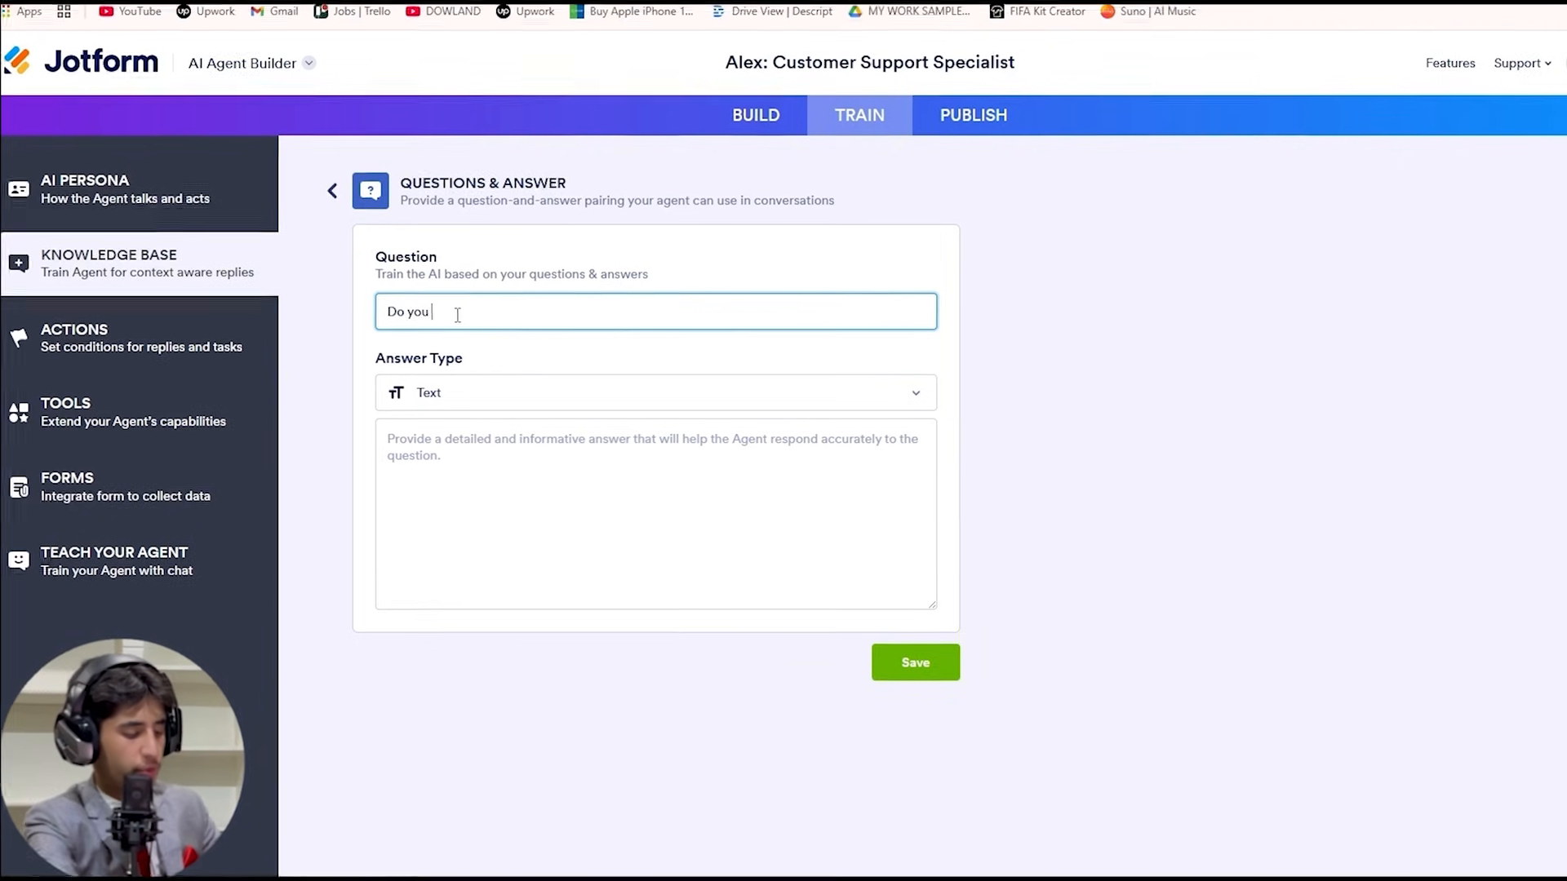
{"action": "type", "text": "ell lip"}
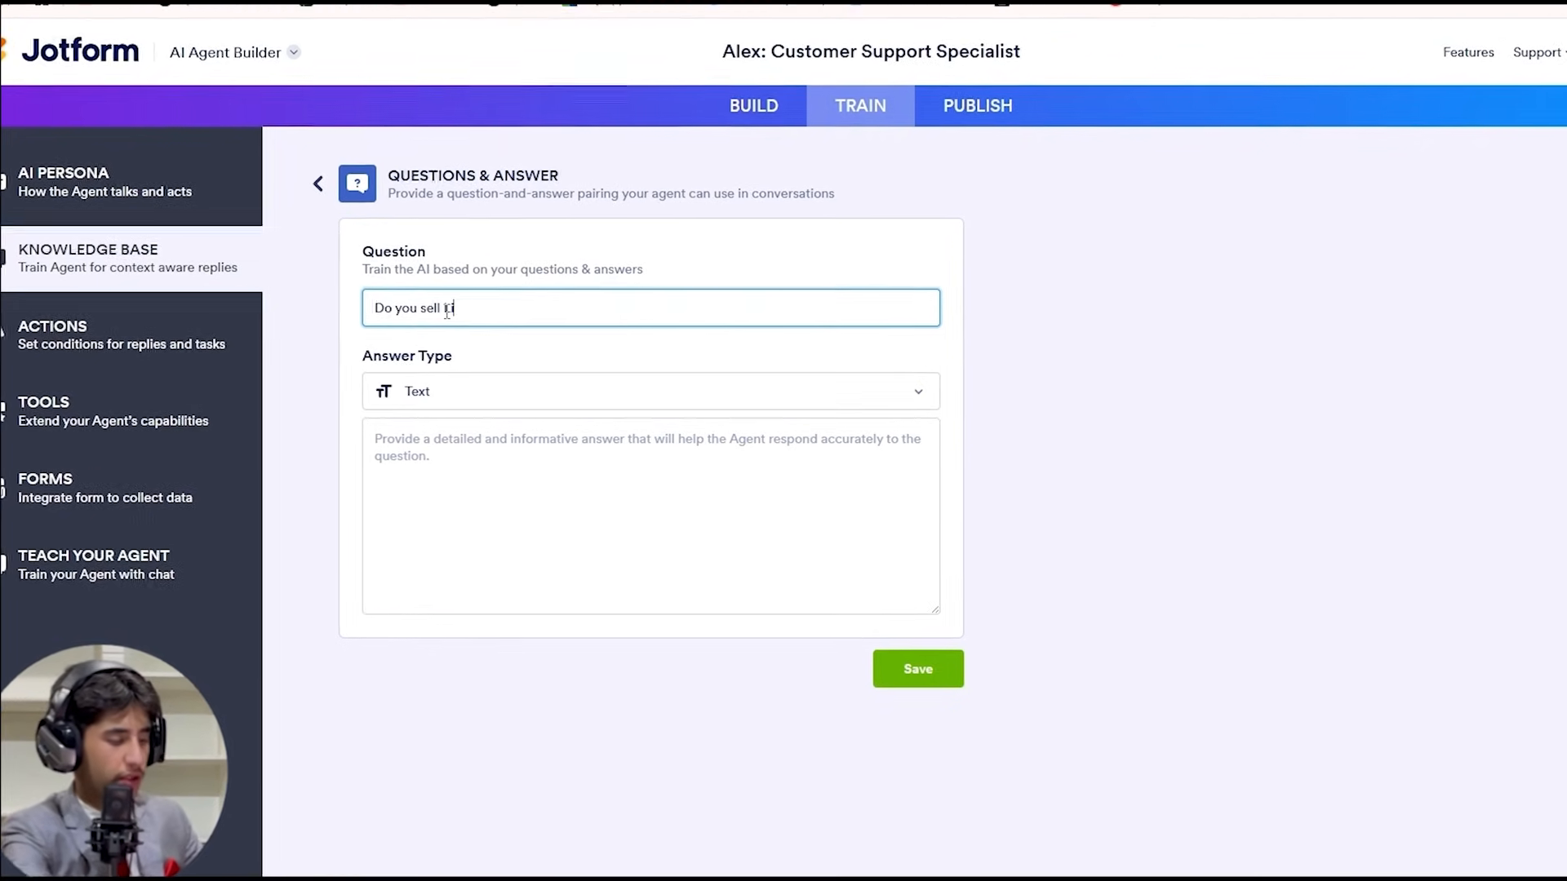
{"action": "type", "text": "sticks"}
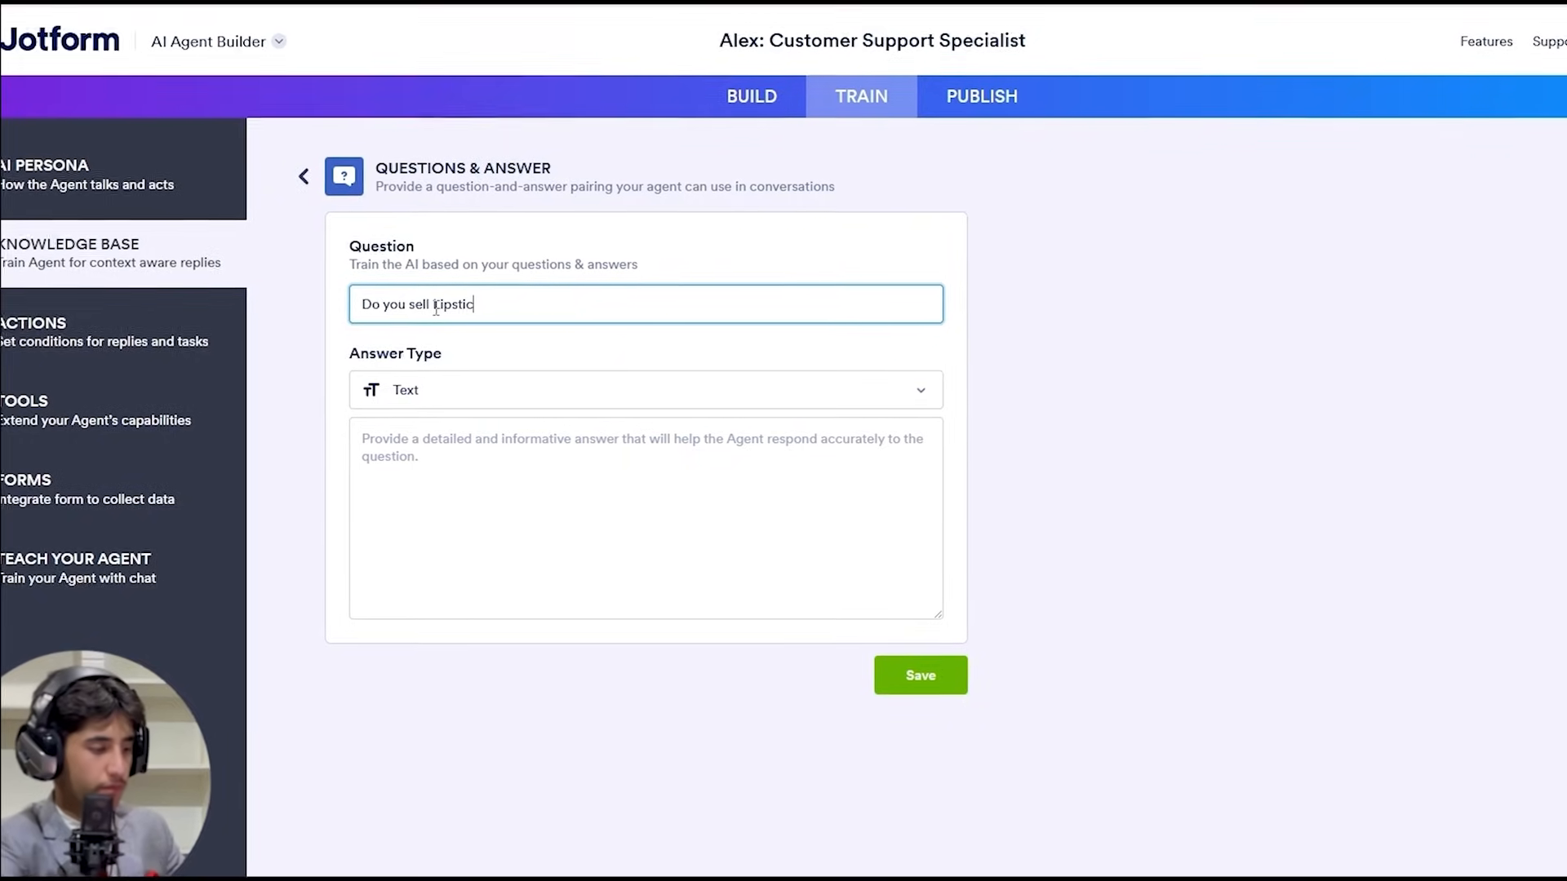
{"action": "left_click", "coordinate": [449, 491]}
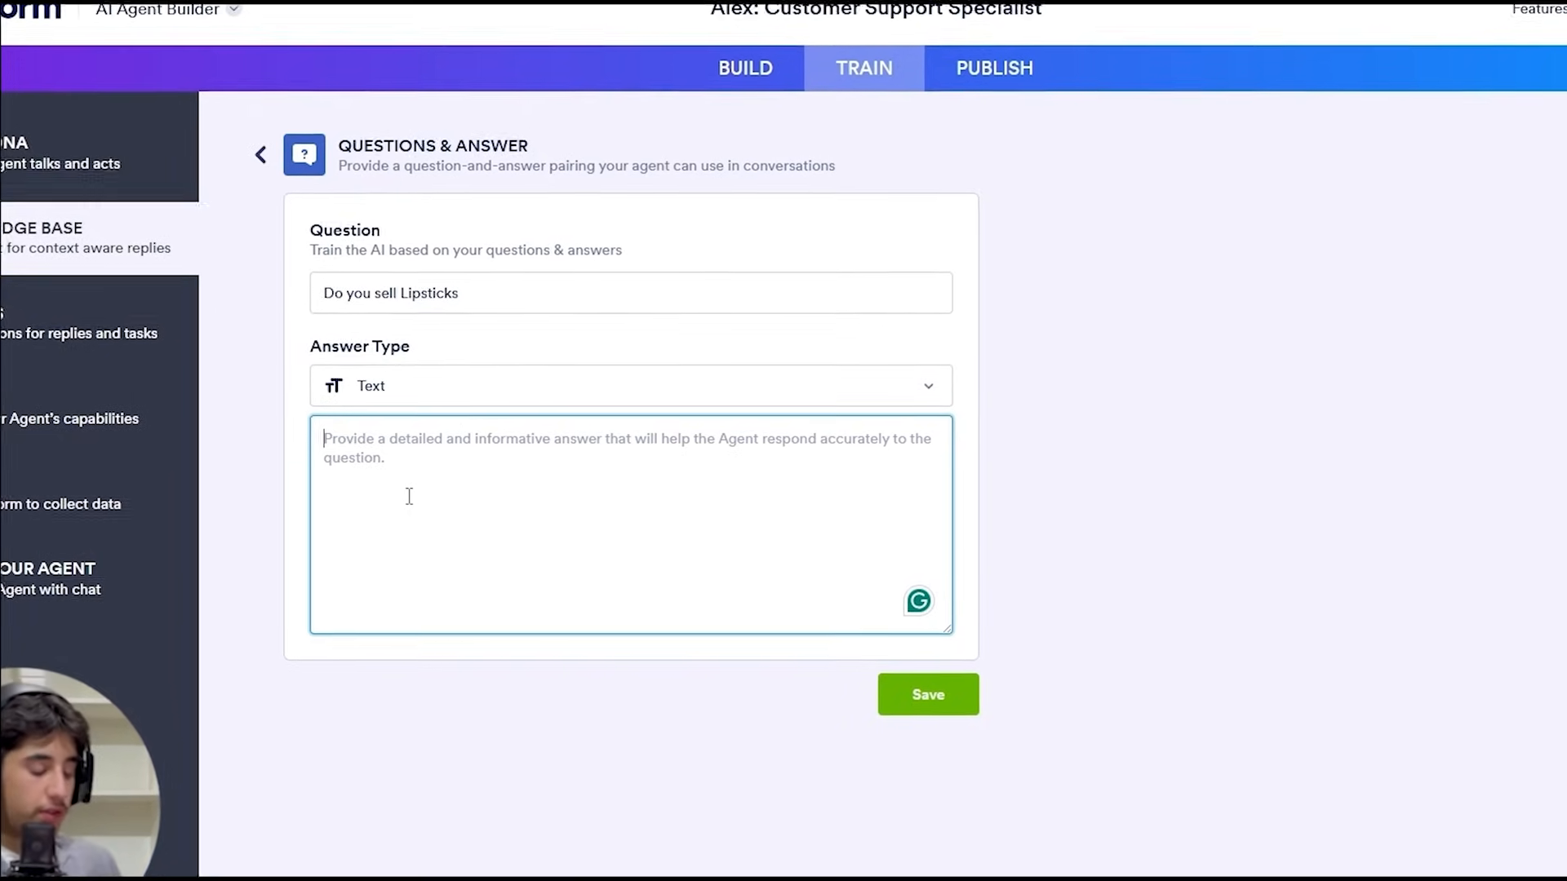
{"action": "type", "text": "No"}
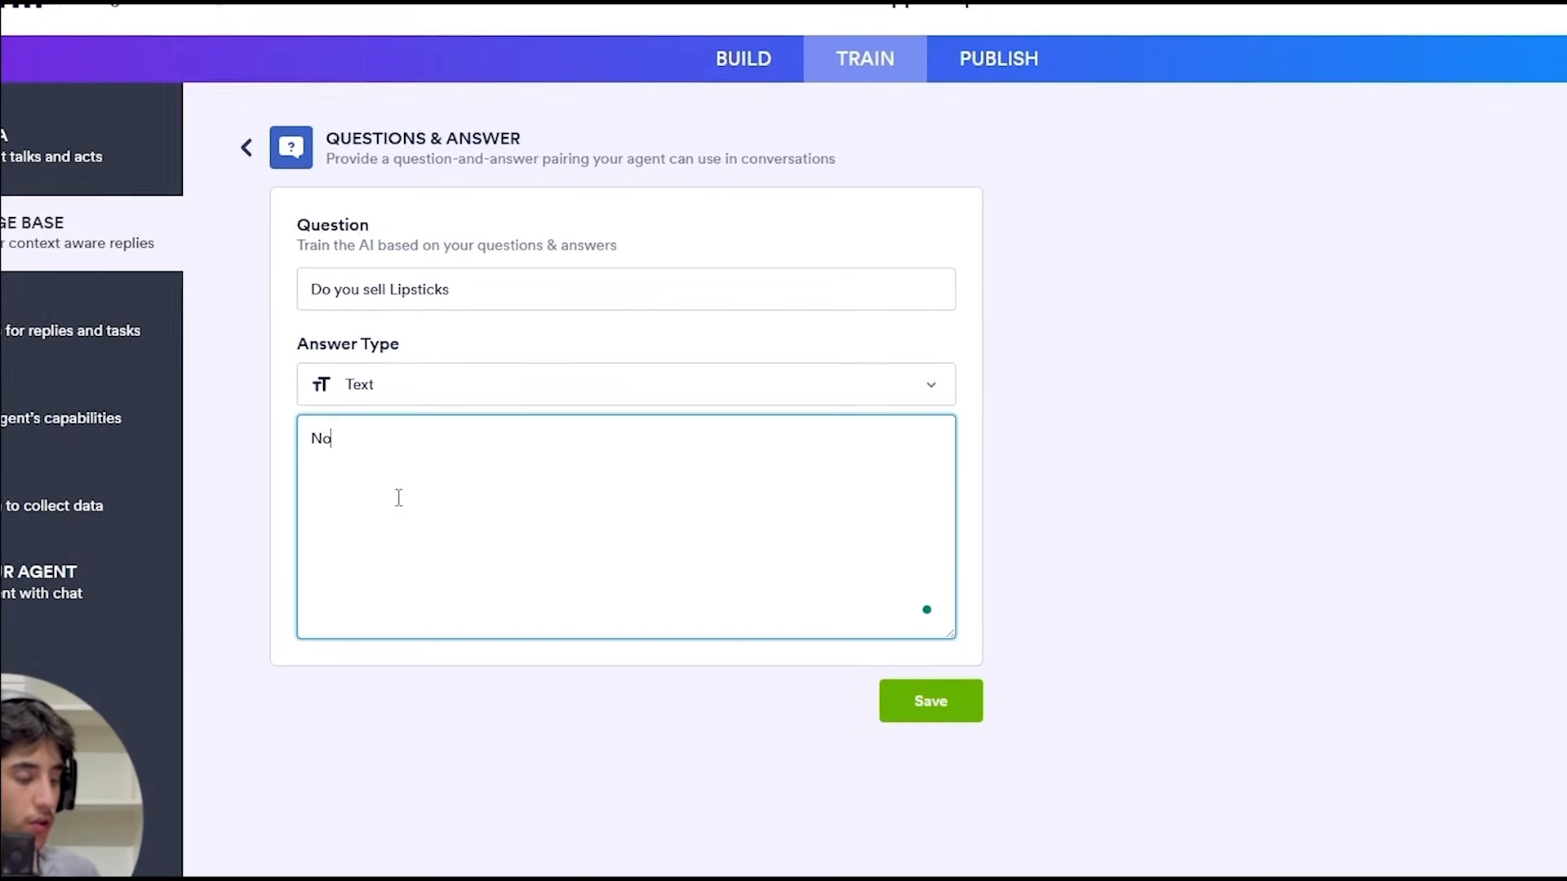
{"action": "type", "text": "pe sir"}
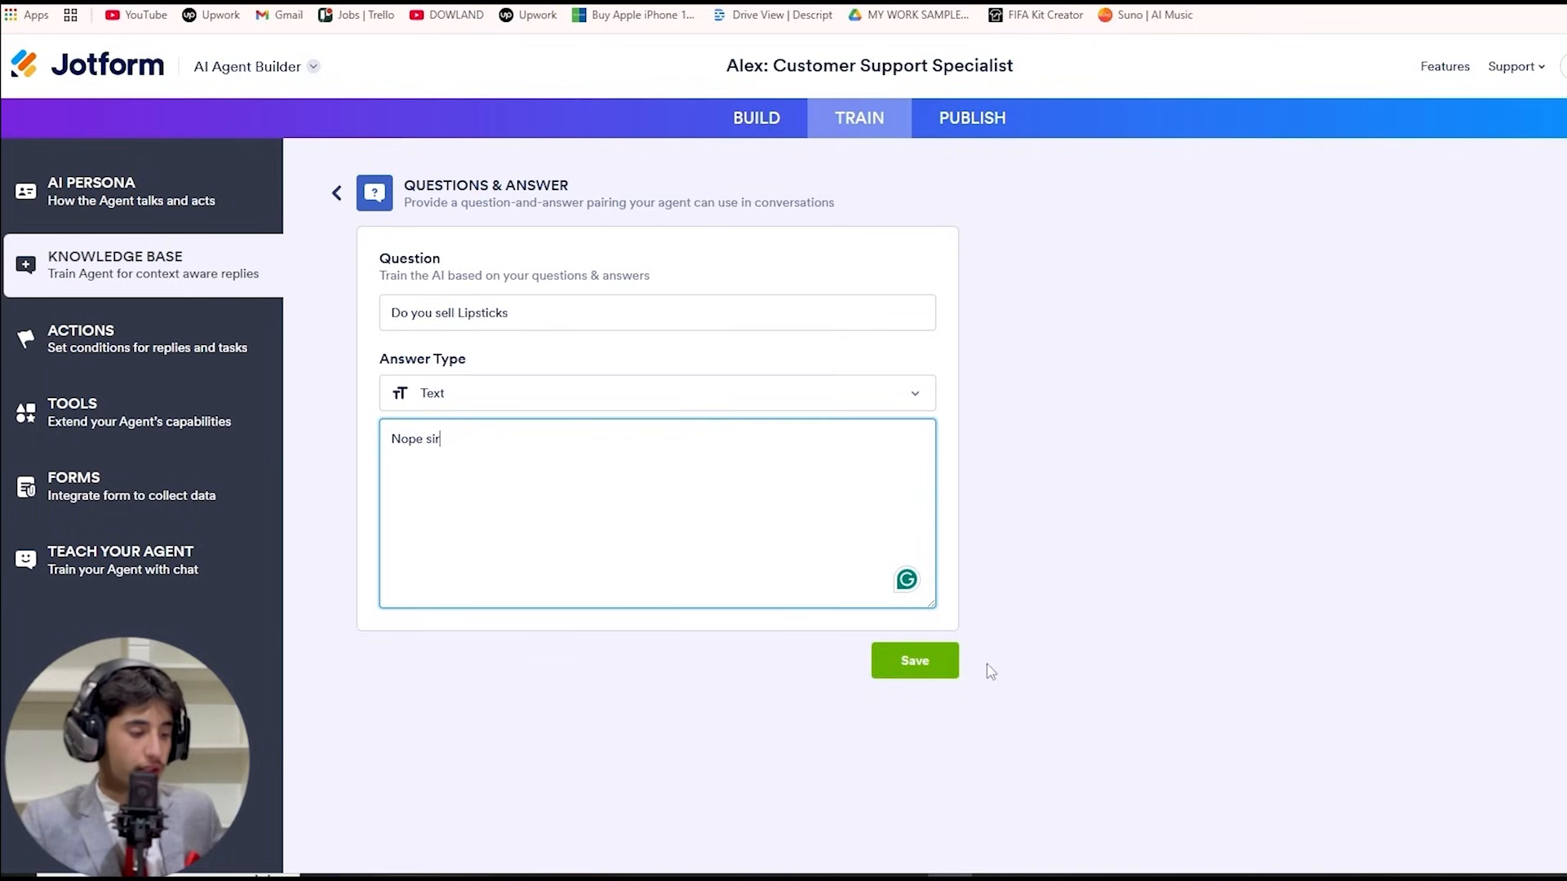
{"action": "left_click", "coordinate": [930, 674]}
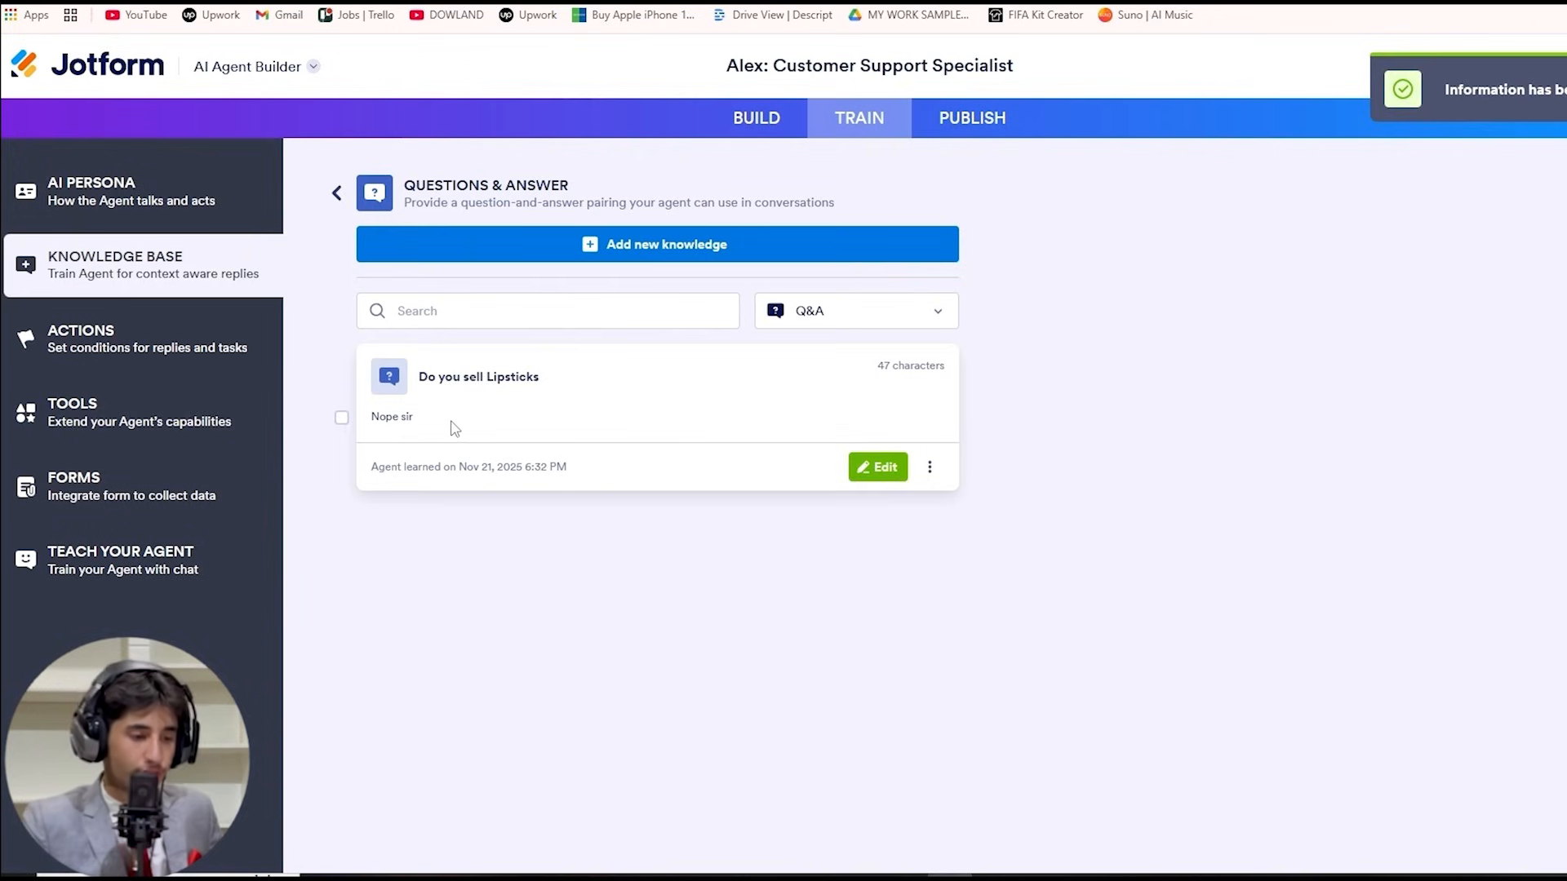
{"action": "left_click", "coordinate": [337, 193]}
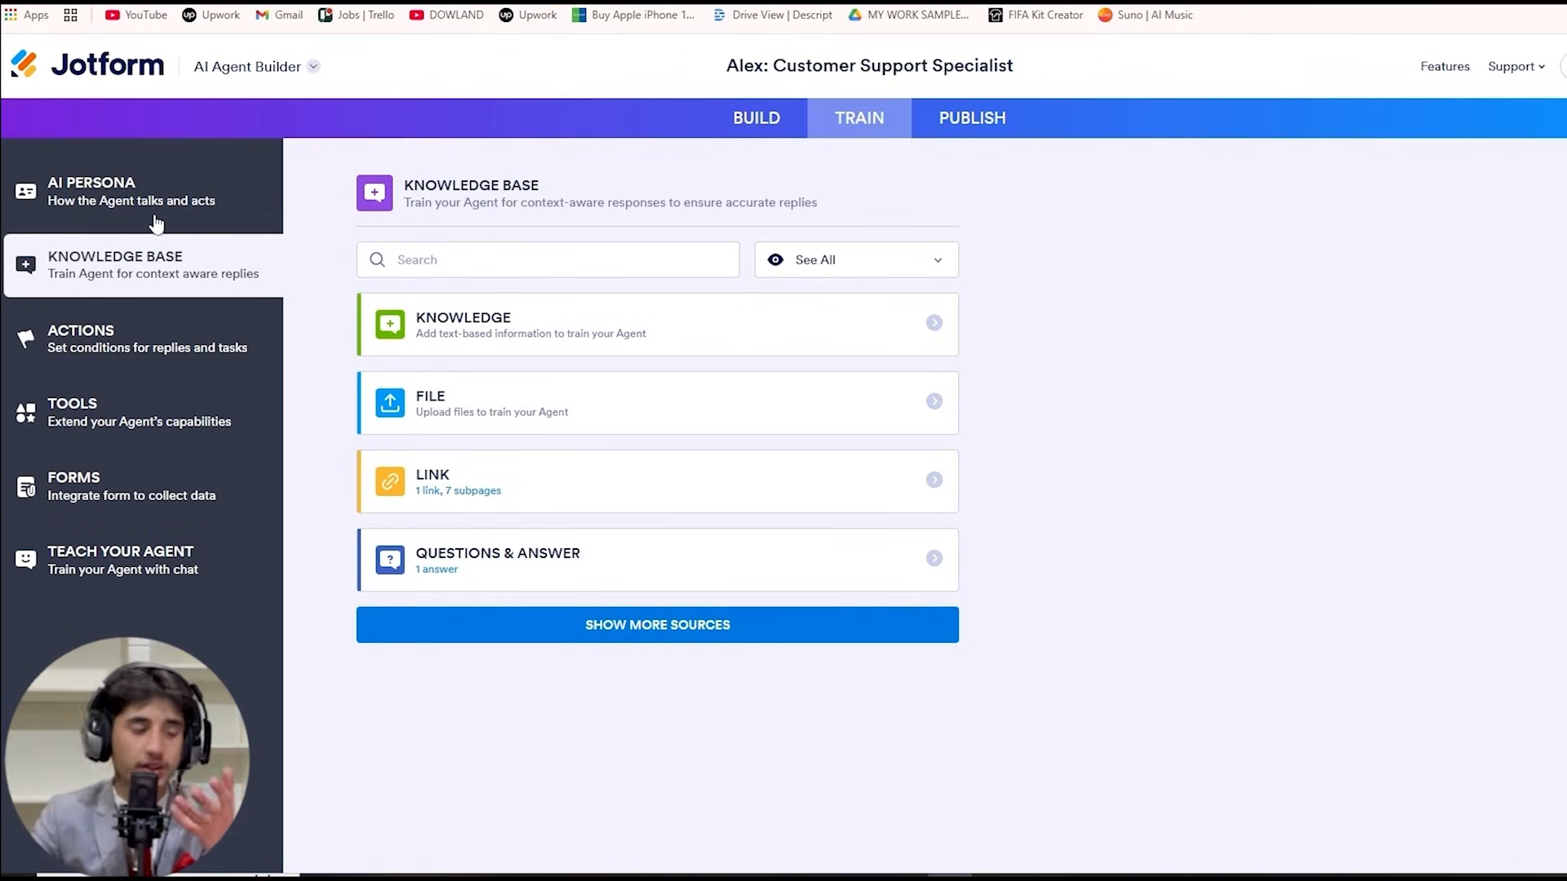
Rename the agent as Temari in the AI persona settings
{"action": "left_click", "coordinate": [96, 191]}
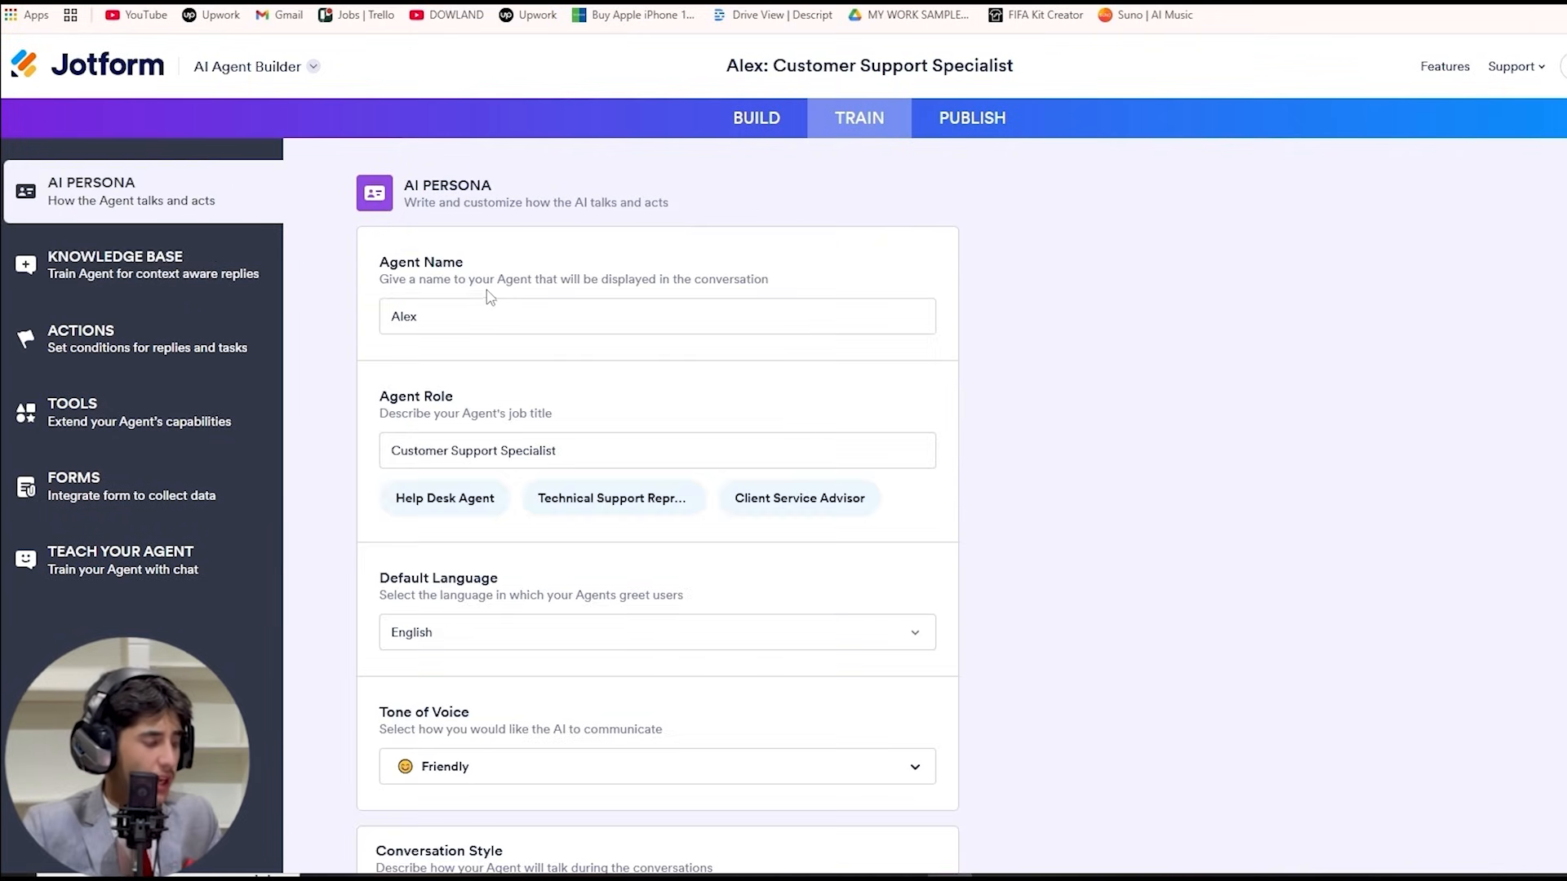
{"action": "double_click", "coordinate": [445, 310]}
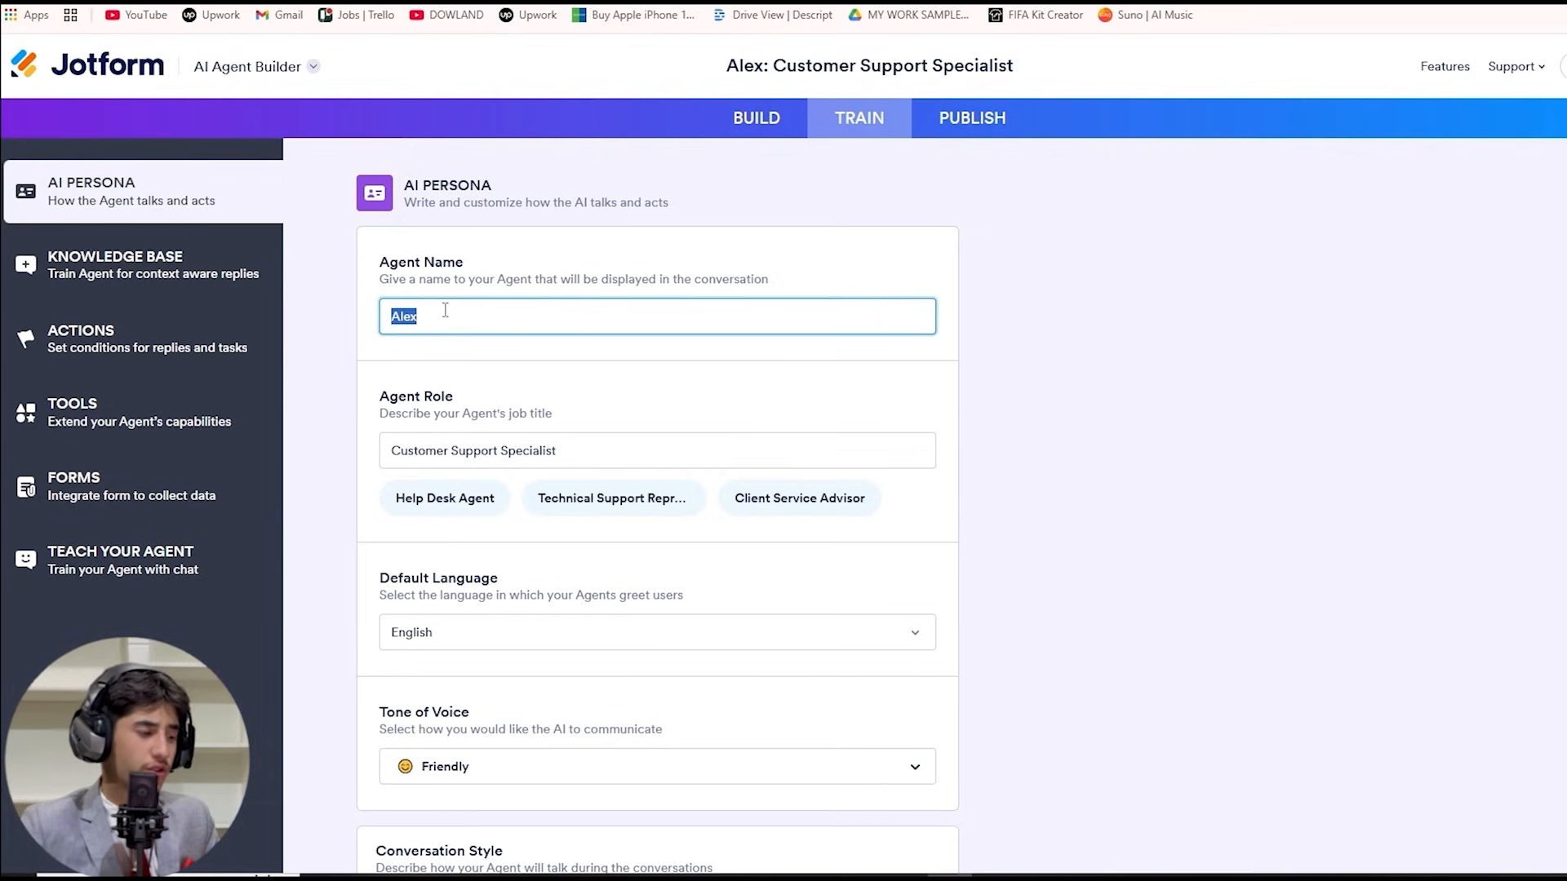
{"action": "key", "text": "BackSpace"}
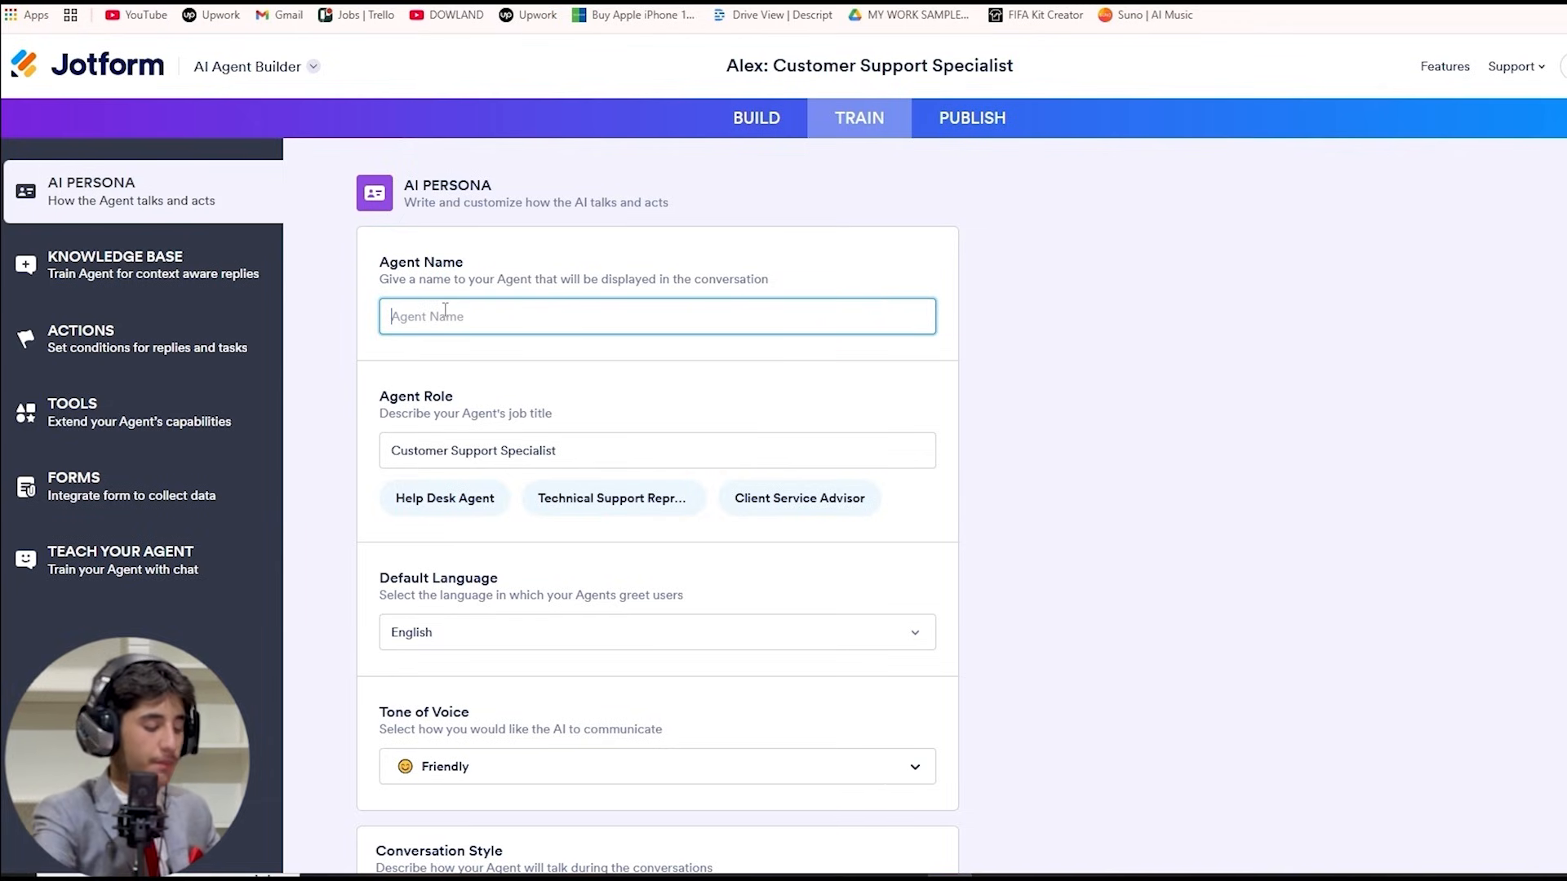
{"action": "type", "text": "Temari"}
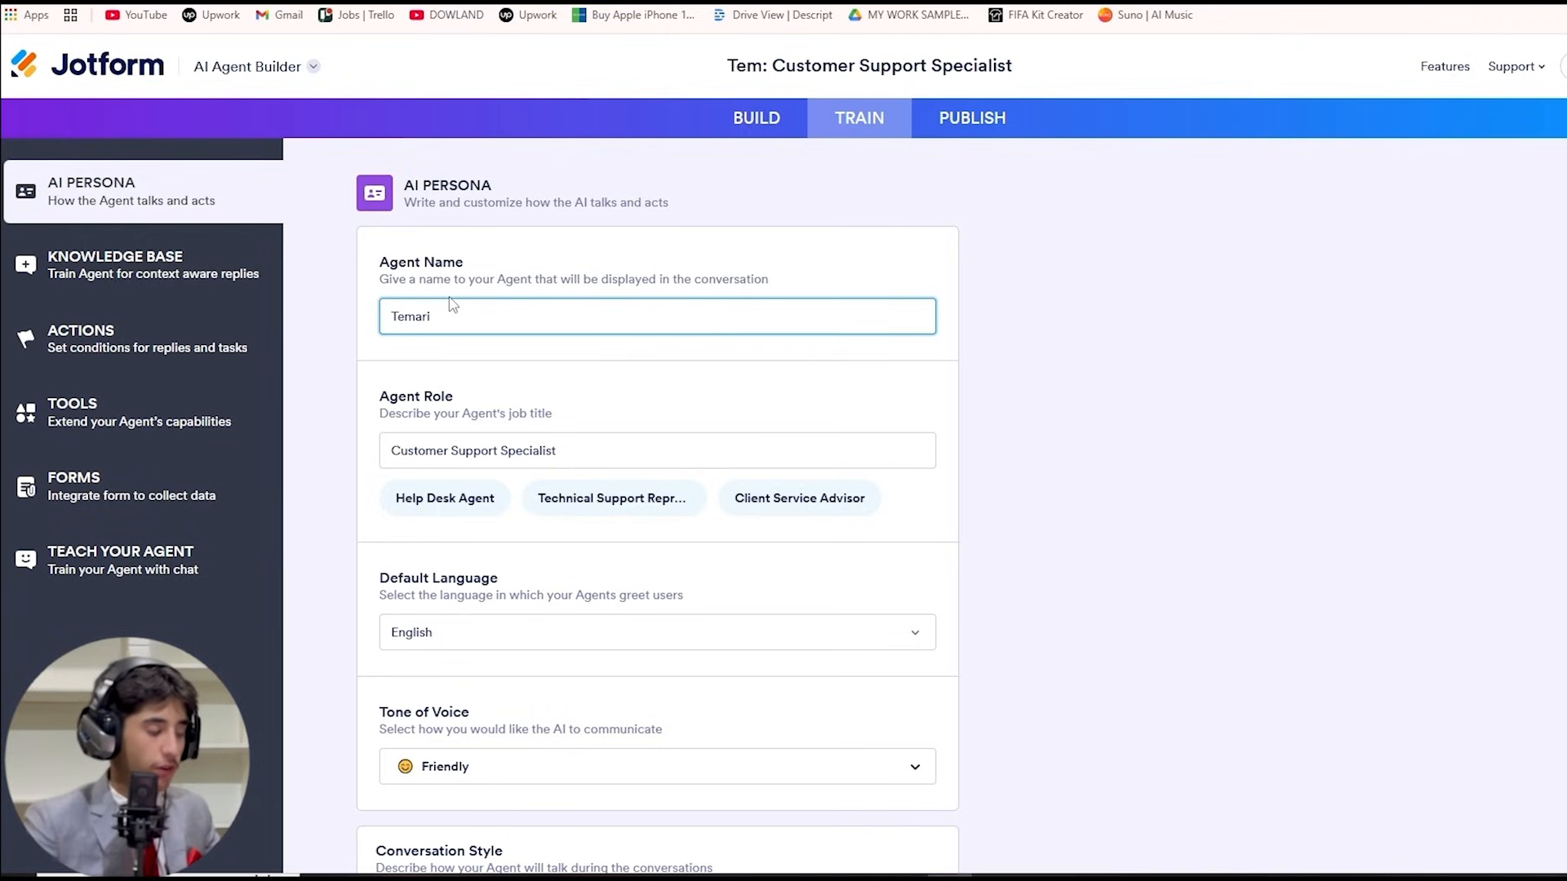
Review the persona's role, default language, tone of voice options and chat response length
{"action": "scroll", "coordinate": [603, 375], "scroll_direction": "down", "scroll_amount": 1}
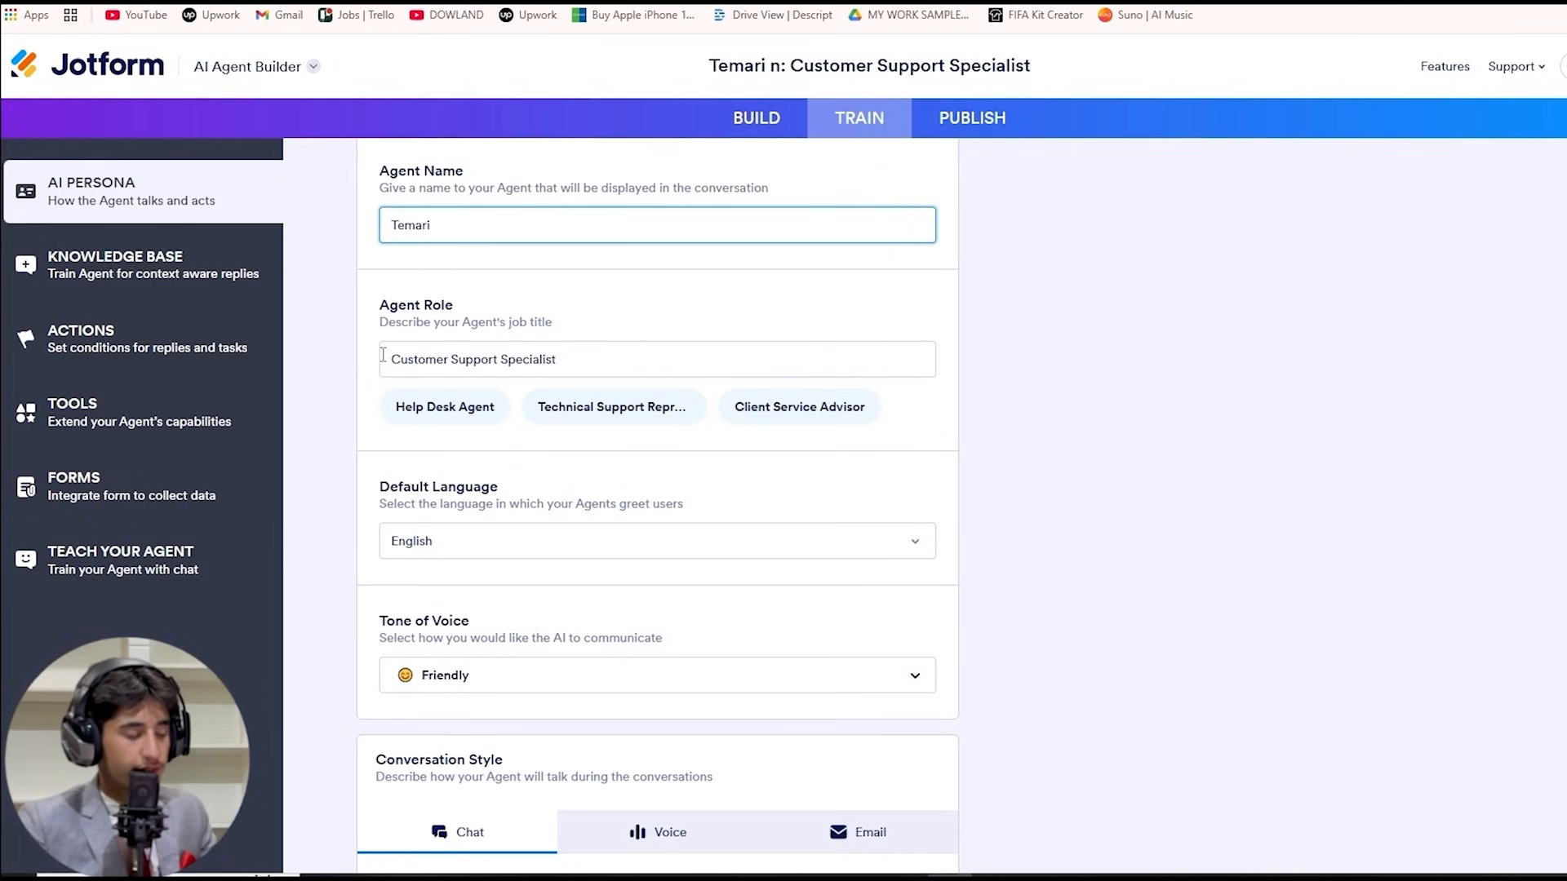
{"action": "scroll", "coordinate": [606, 336], "scroll_direction": "down", "scroll_amount": 2}
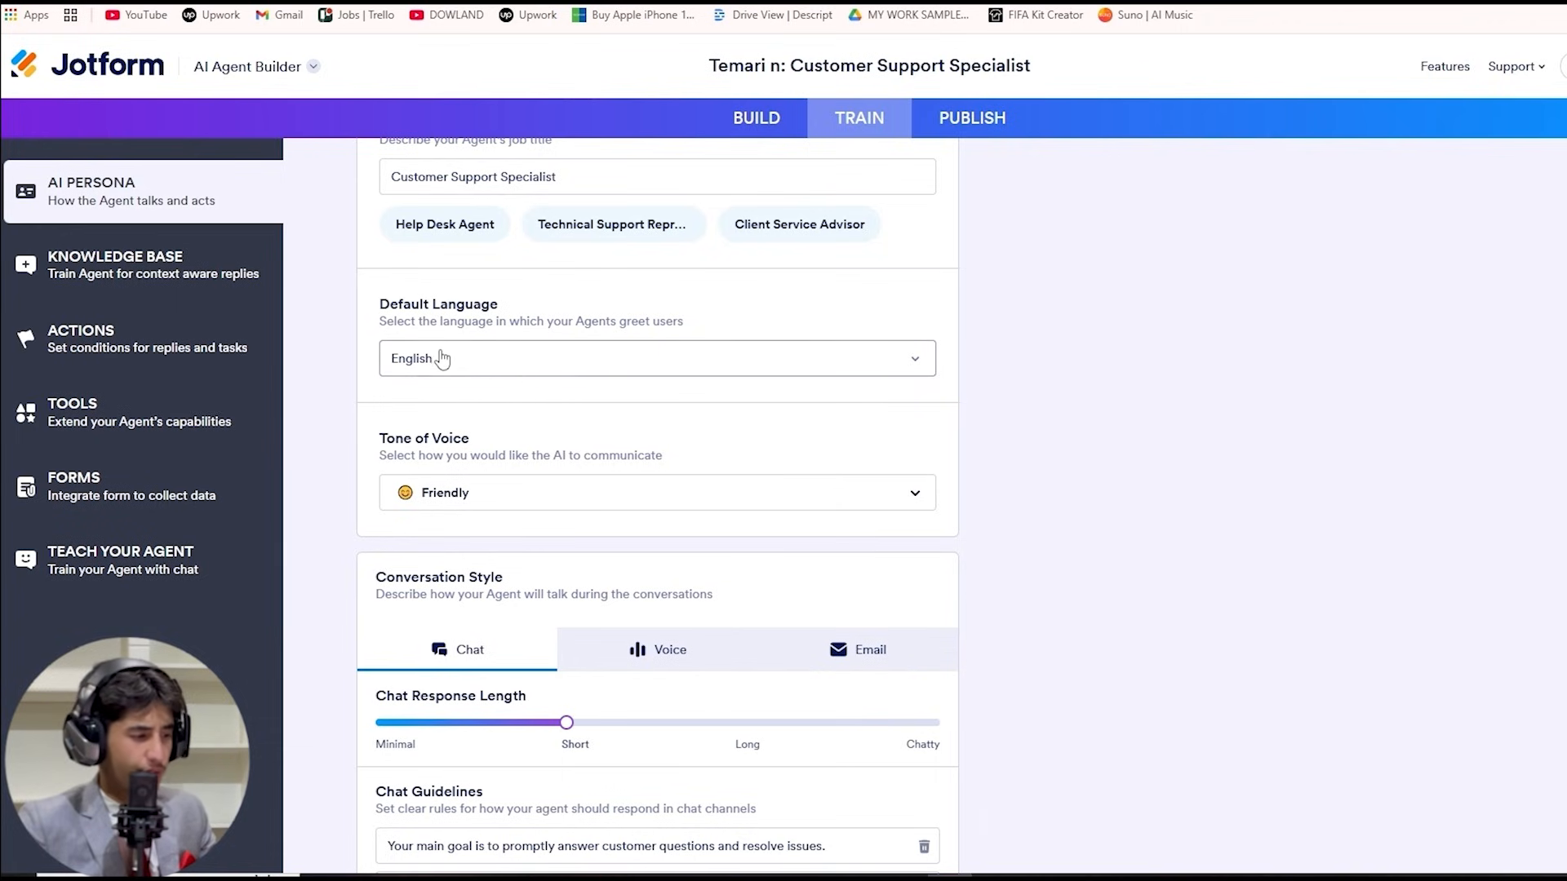
{"action": "scroll", "coordinate": [735, 408], "scroll_direction": "down", "scroll_amount": 2}
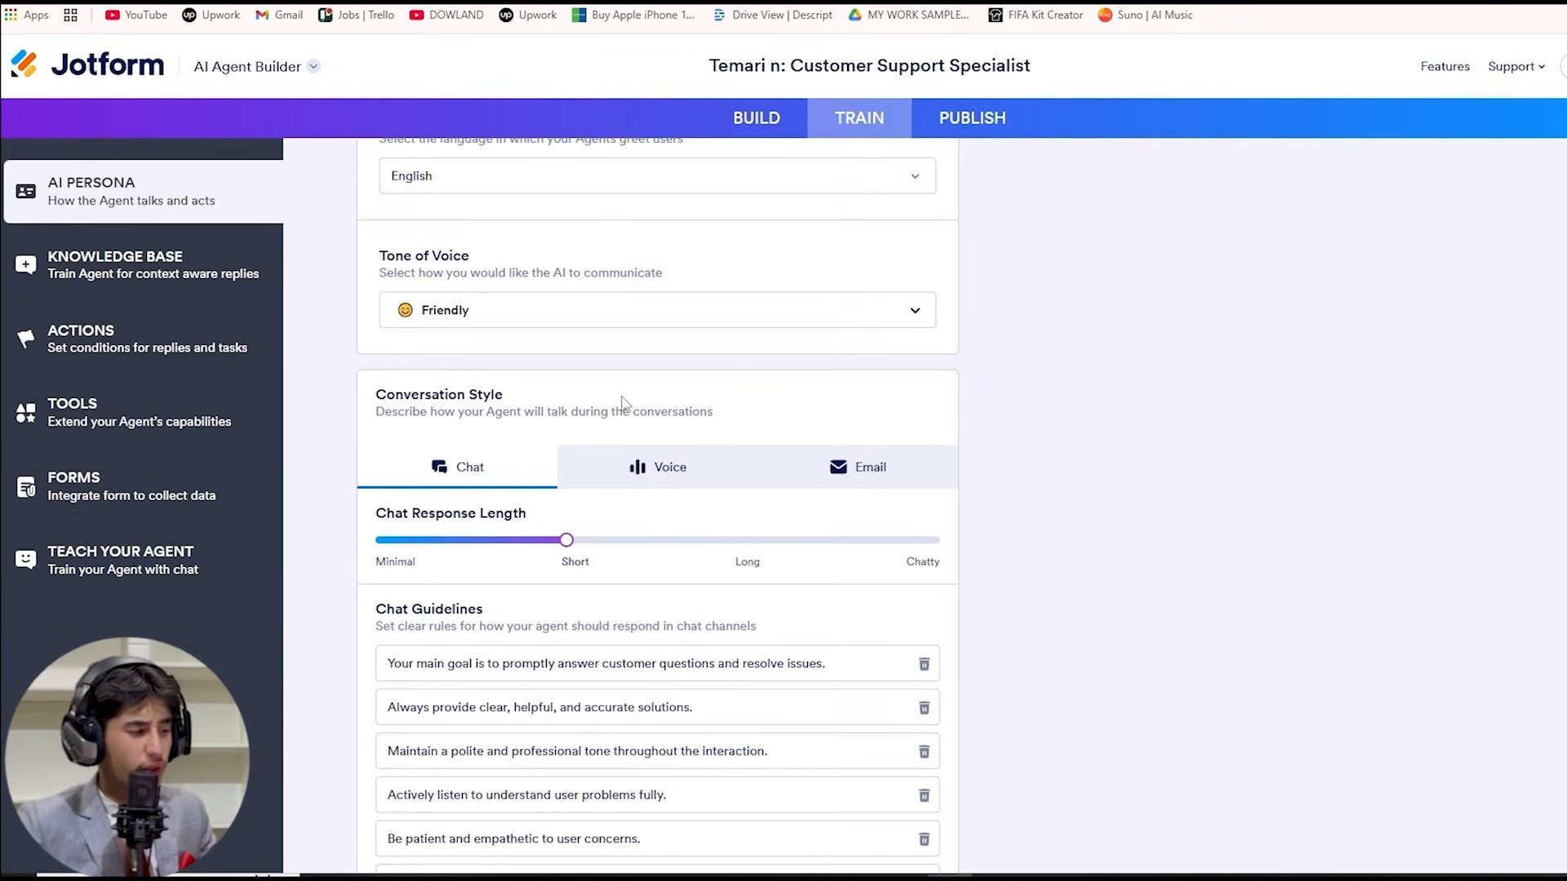
{"action": "left_click", "coordinate": [519, 322]}
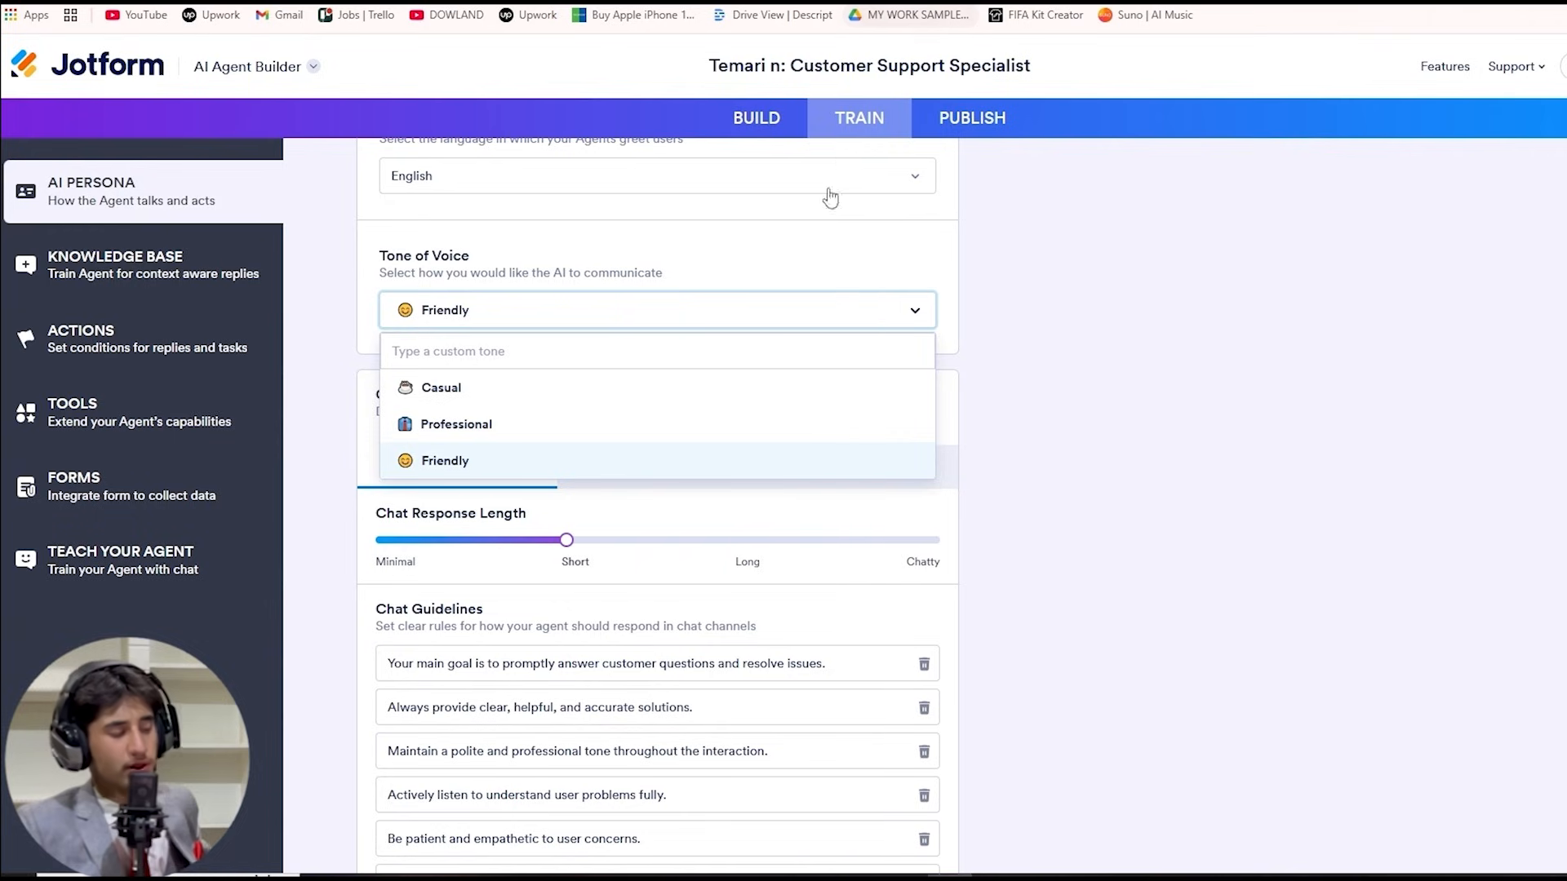
{"action": "left_click", "coordinate": [888, 315]}
{"action": "scroll", "coordinate": [670, 406], "scroll_direction": "down", "scroll_amount": 1}
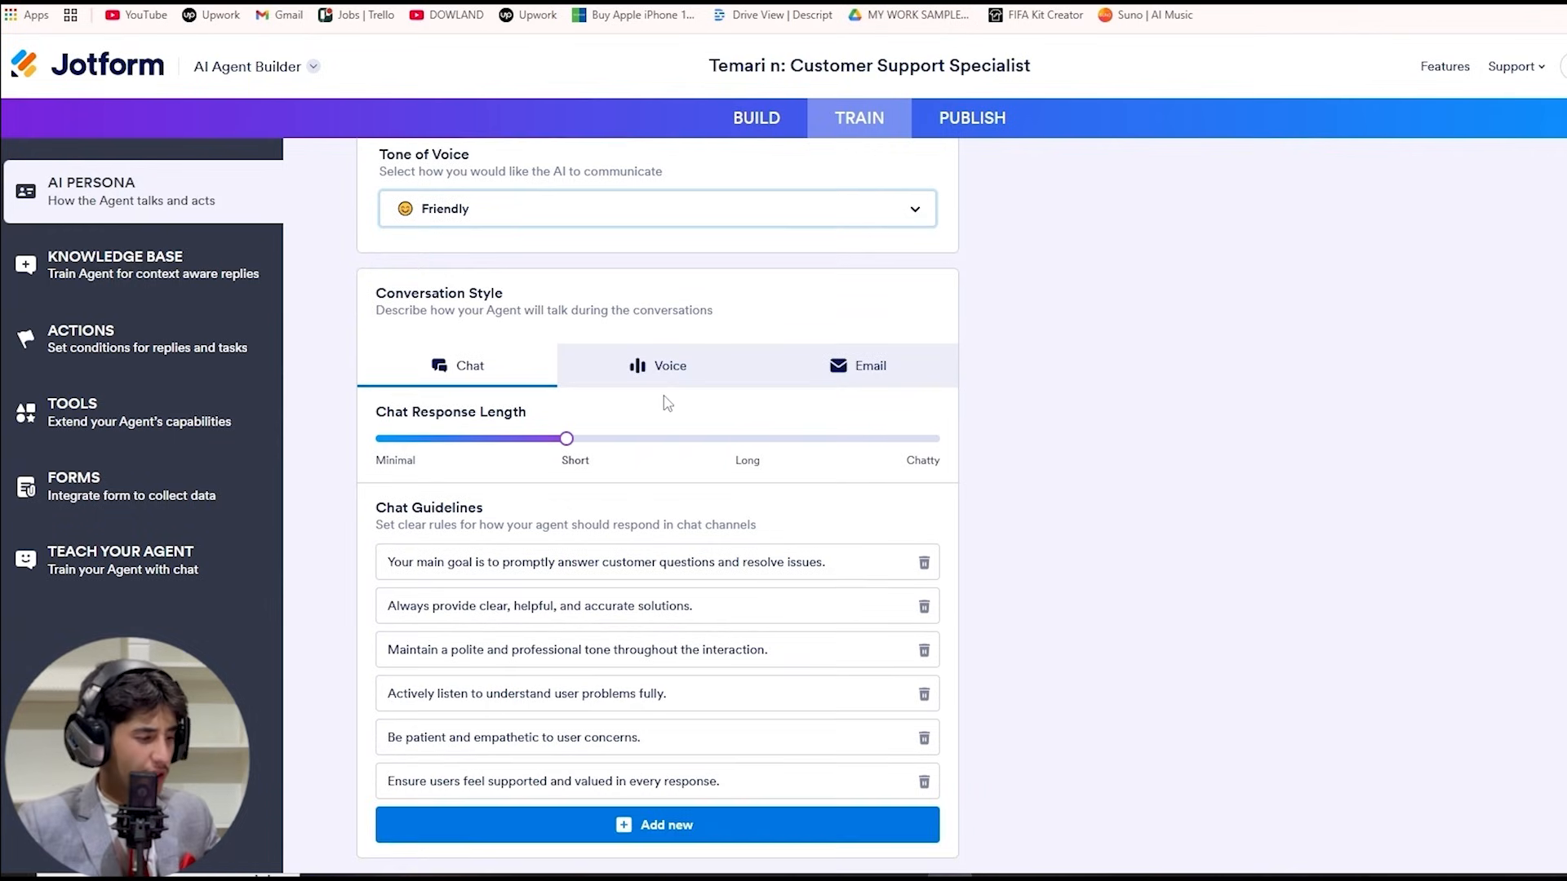
{"action": "left_click_drag", "start_coordinate": [412, 412], "coordinate": [577, 439]}
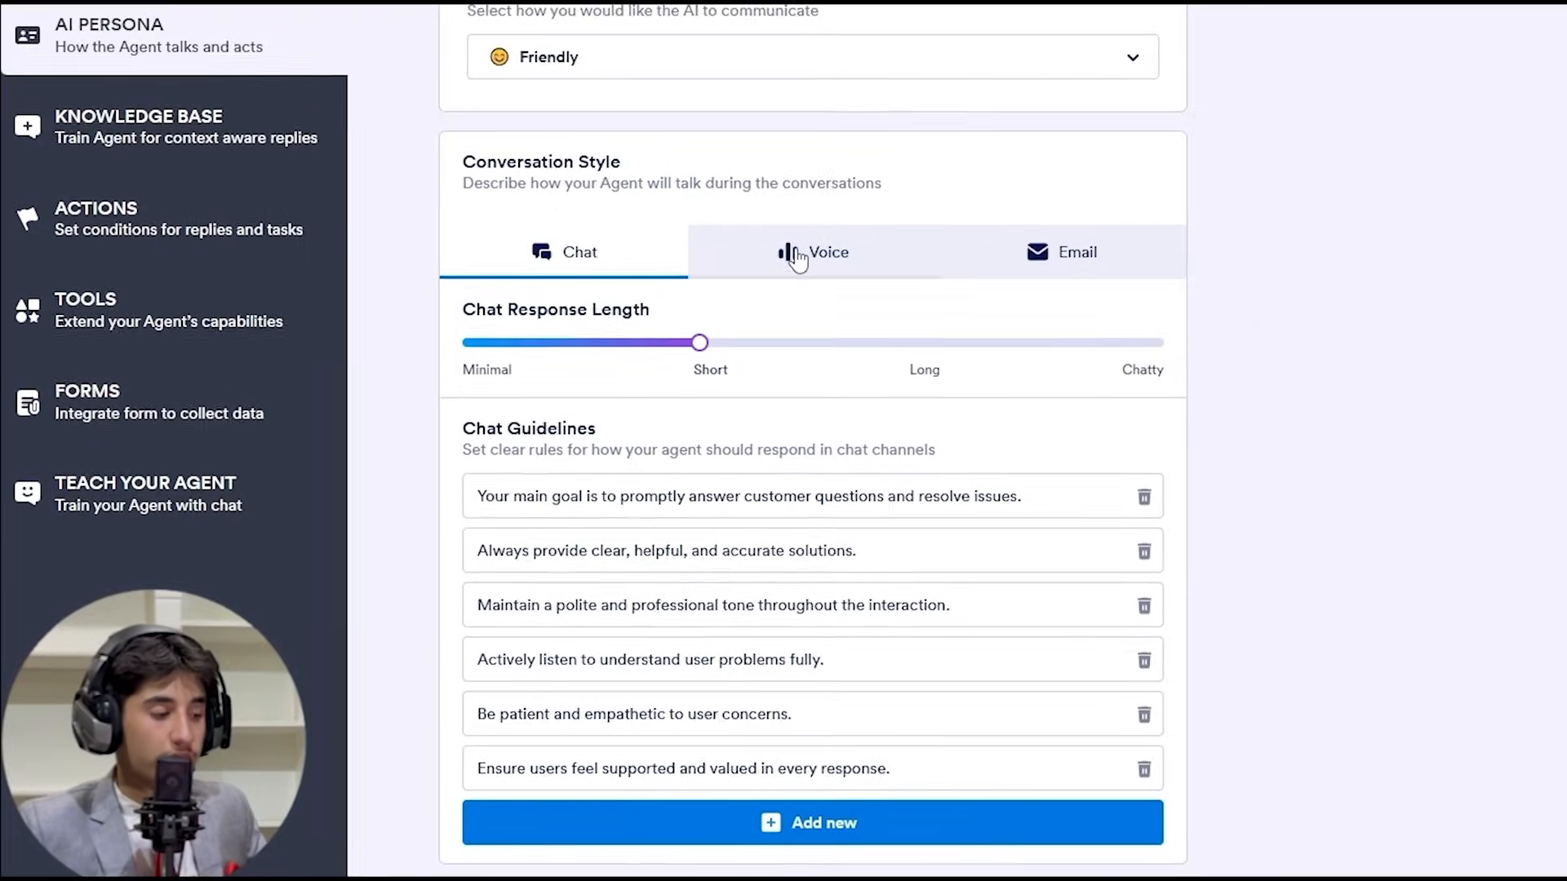
Open the agent voice selection in the voice conversation style and browse the offered voices
{"action": "left_click", "coordinate": [859, 235]}
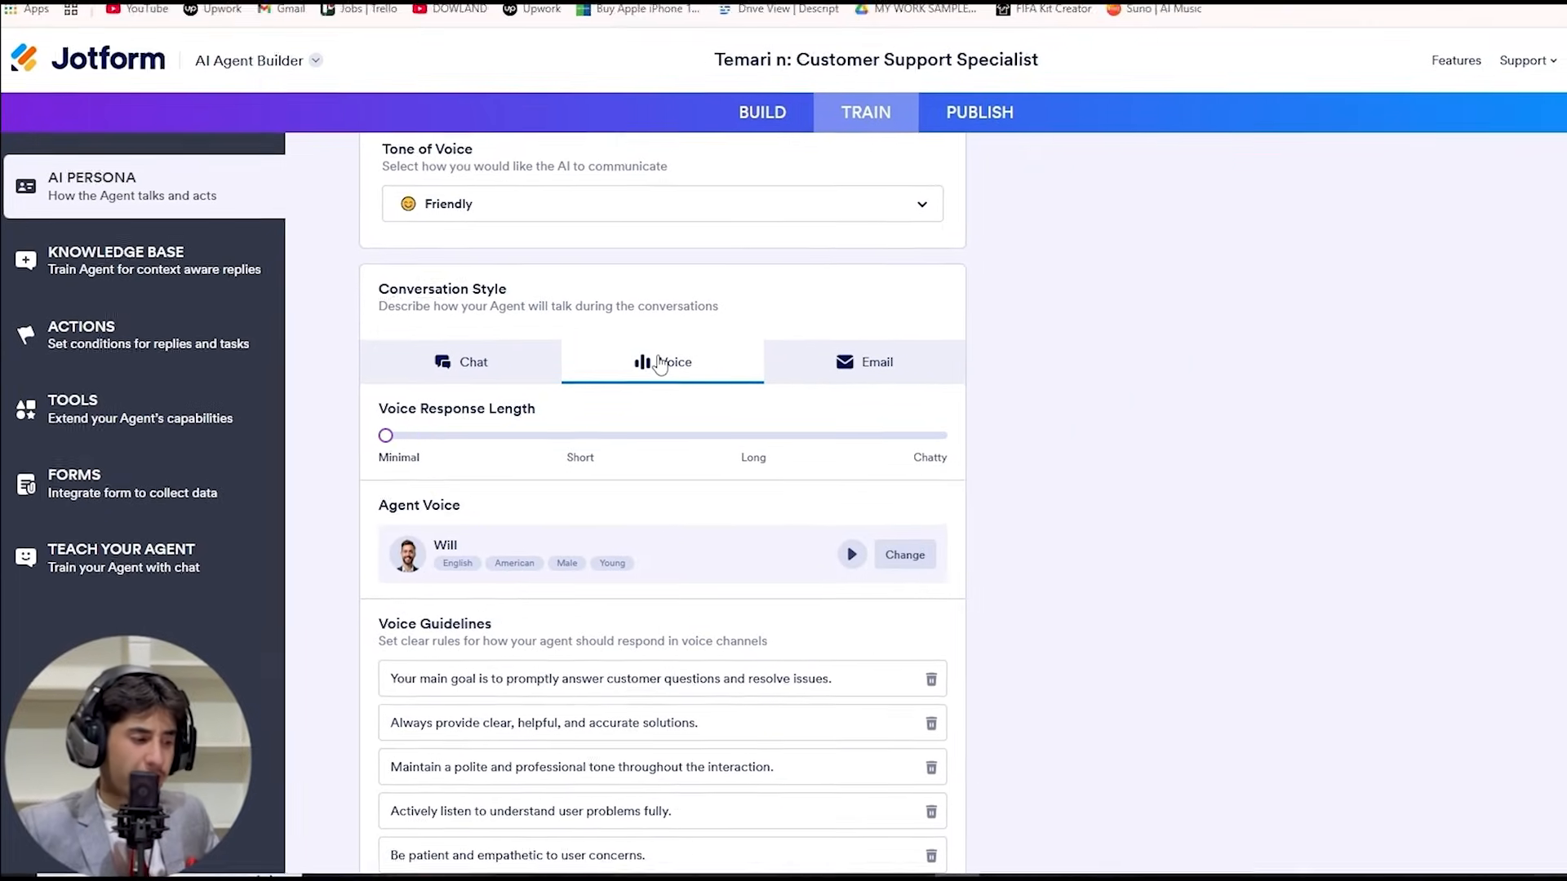
{"action": "scroll", "coordinate": [745, 437], "scroll_direction": "down", "scroll_amount": 2}
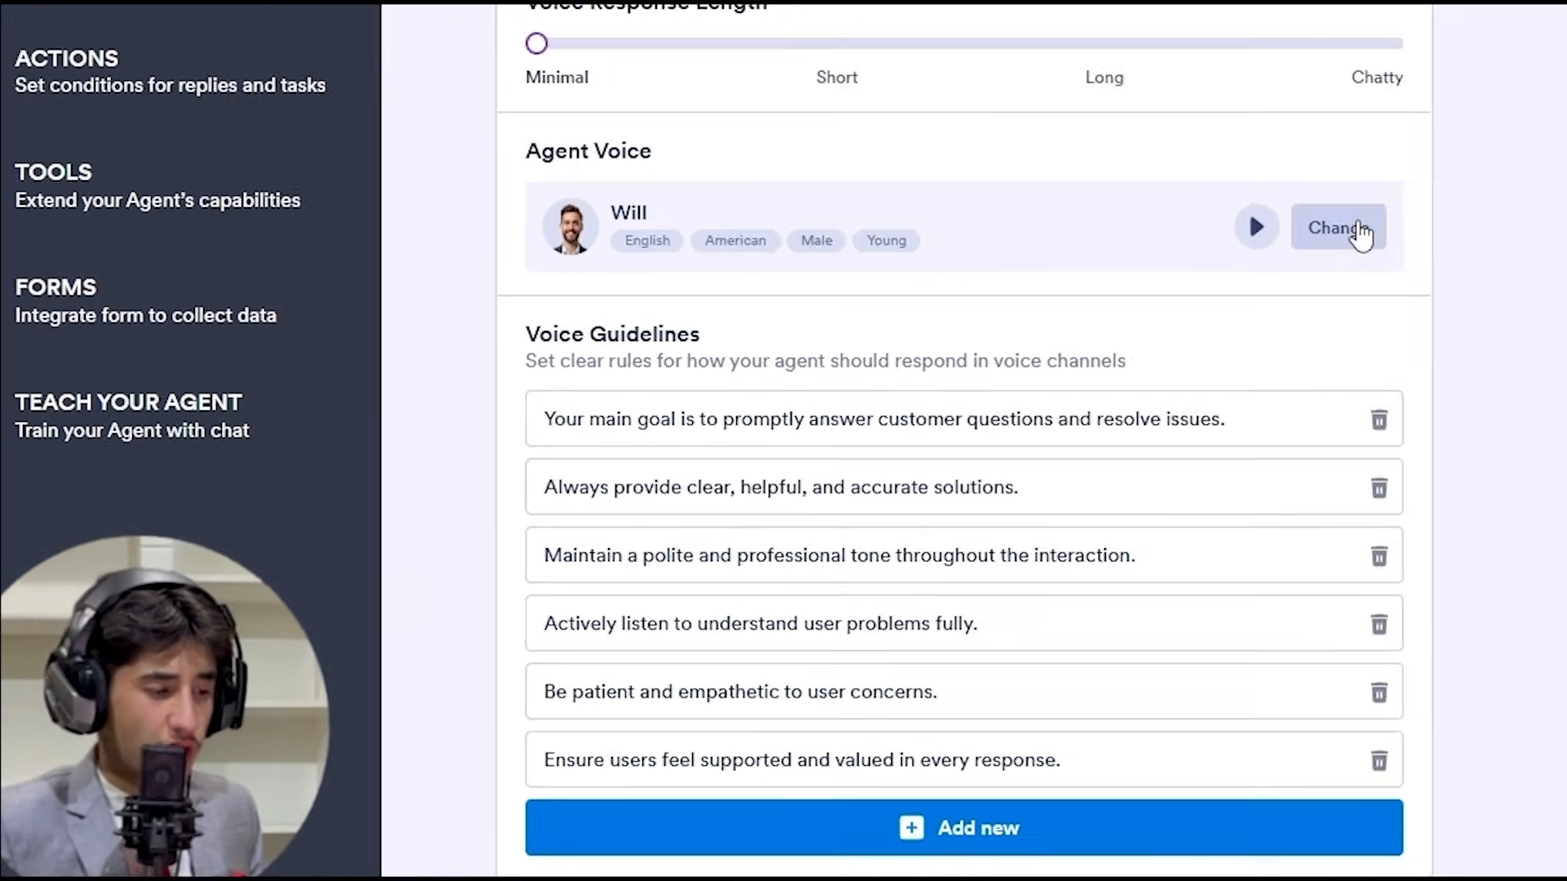
{"action": "left_click", "coordinate": [1508, 160]}
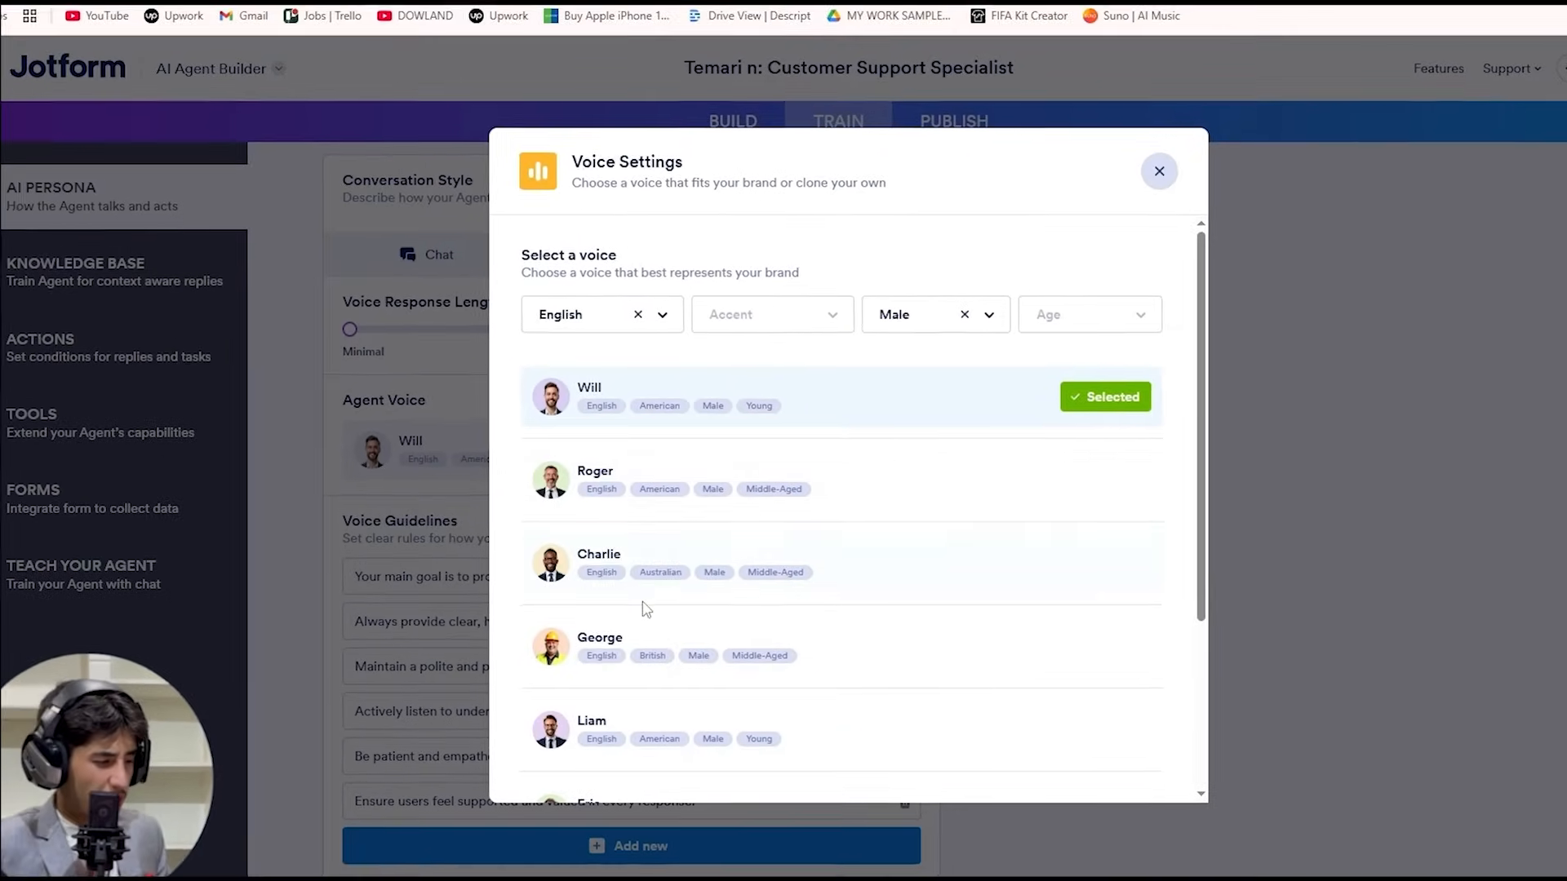
{"action": "scroll", "coordinate": [718, 594], "scroll_direction": "down", "scroll_amount": 3}
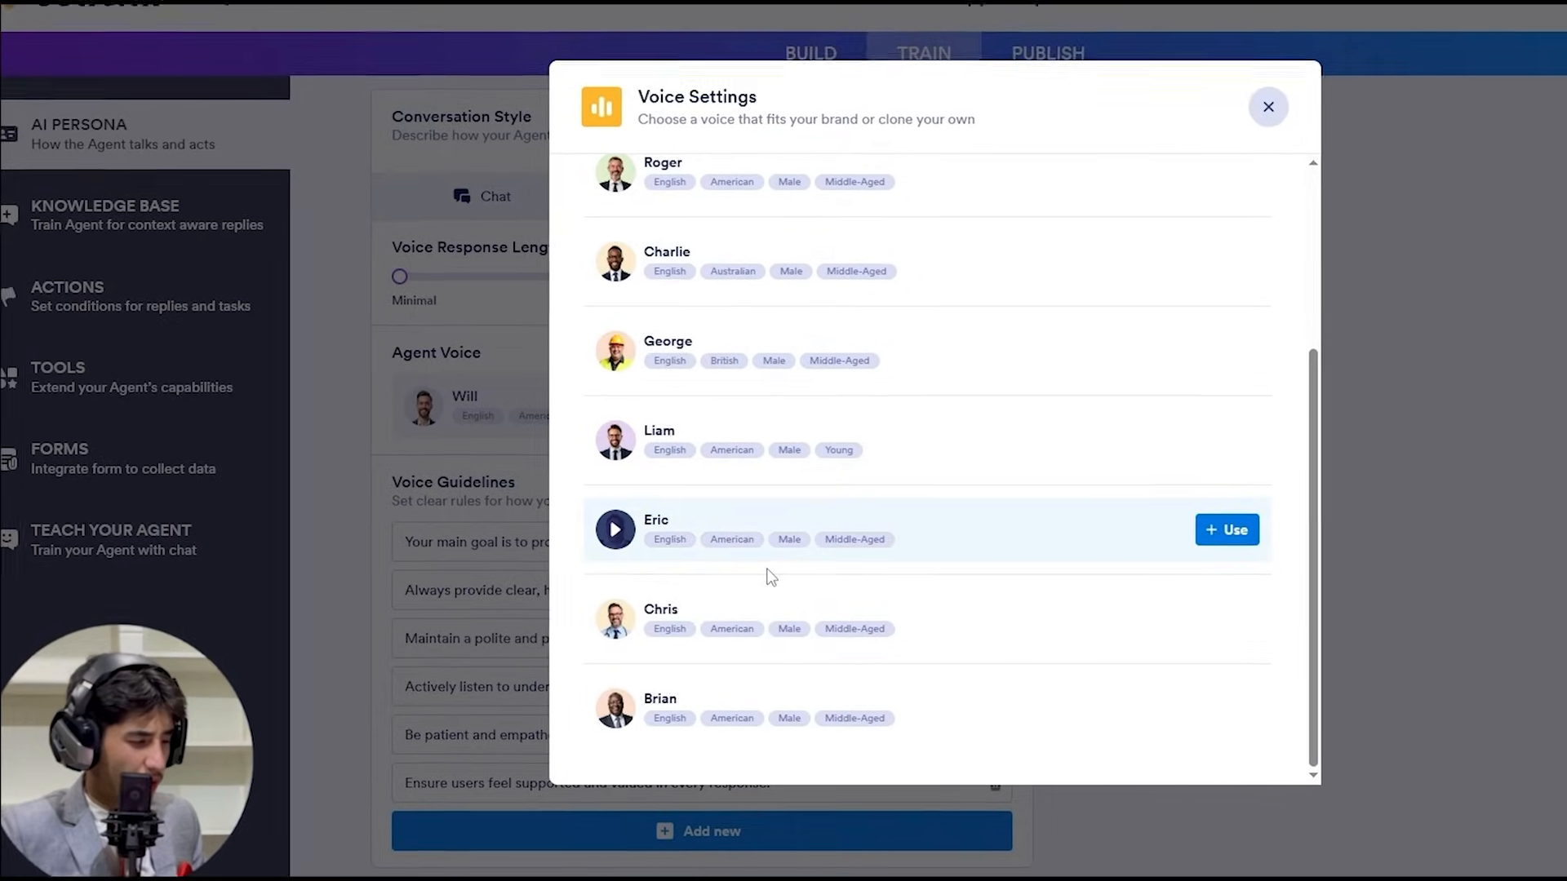
{"action": "scroll", "coordinate": [771, 578], "scroll_direction": "up", "scroll_amount": 5}
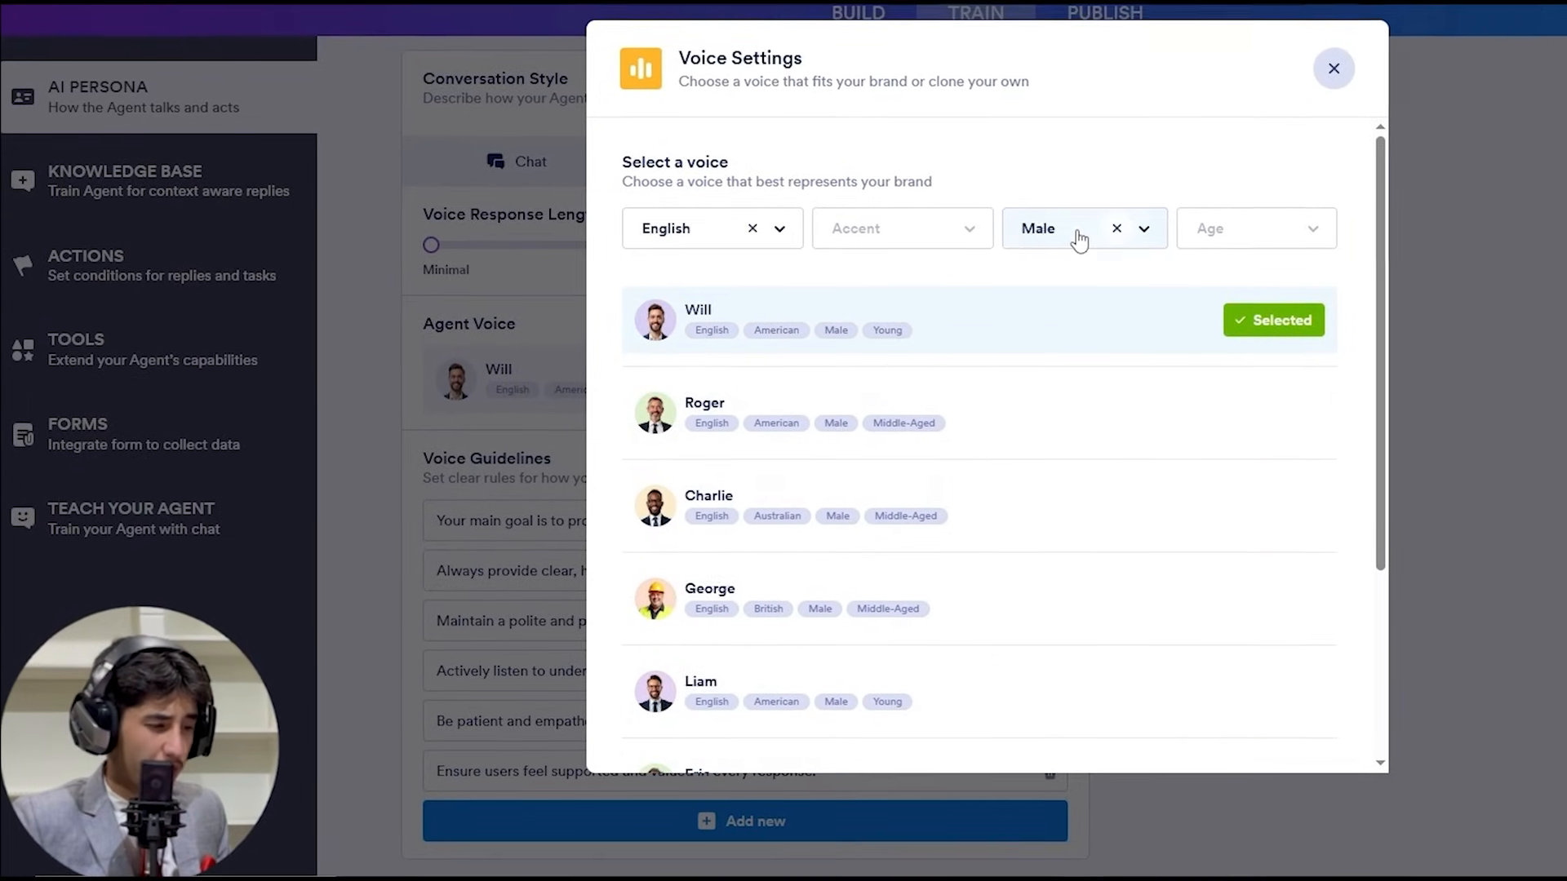
Filter the voice list by Female gender, American accent and Young age
{"action": "left_click", "coordinate": [1116, 229]}
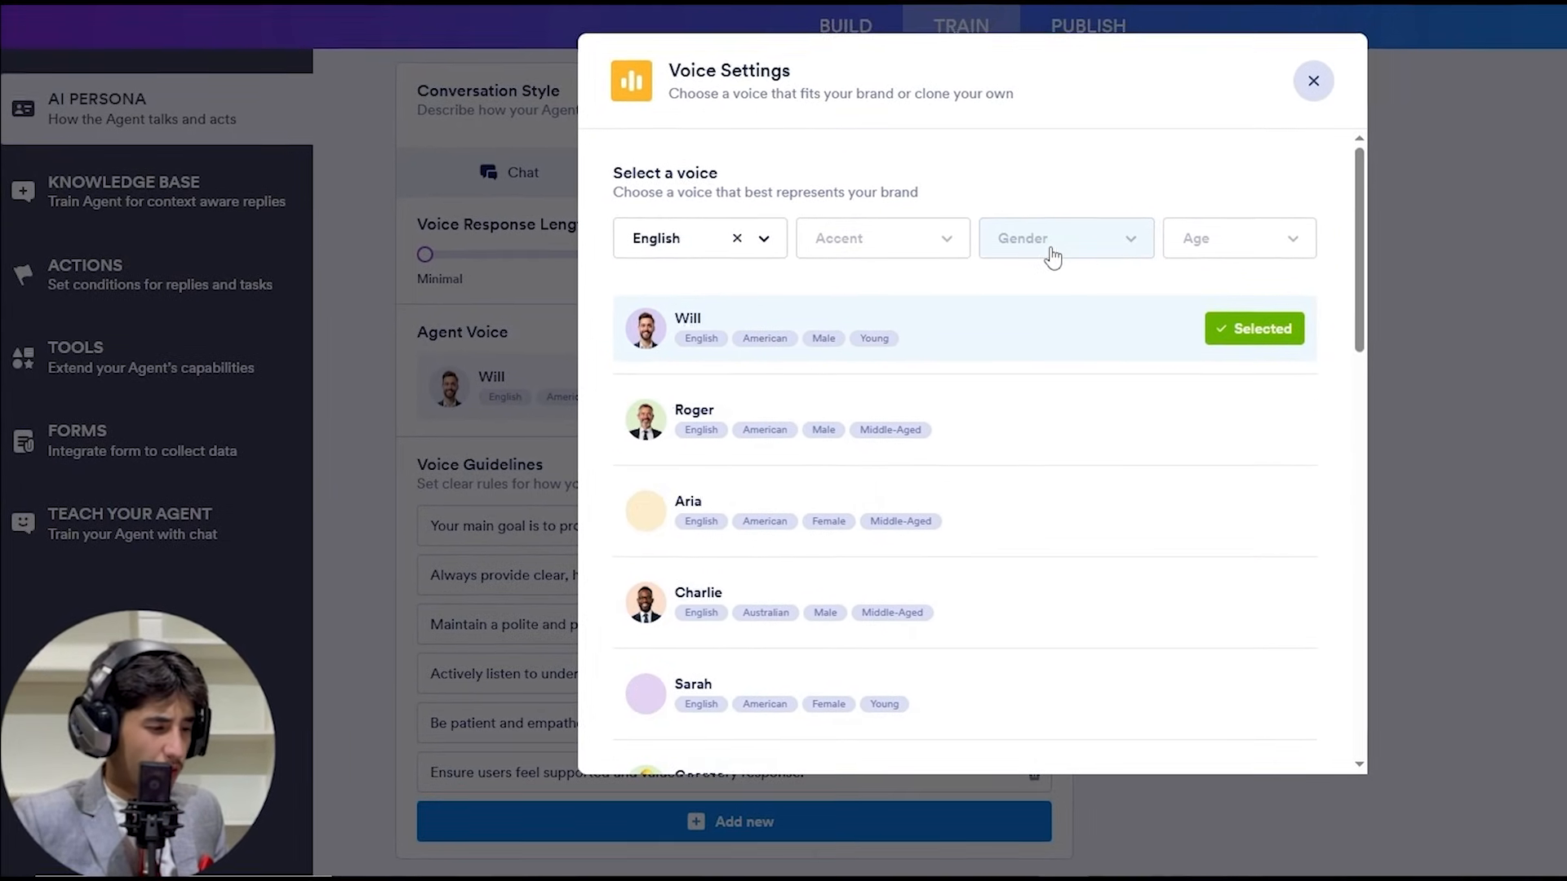
{"action": "left_click", "coordinate": [1052, 254]}
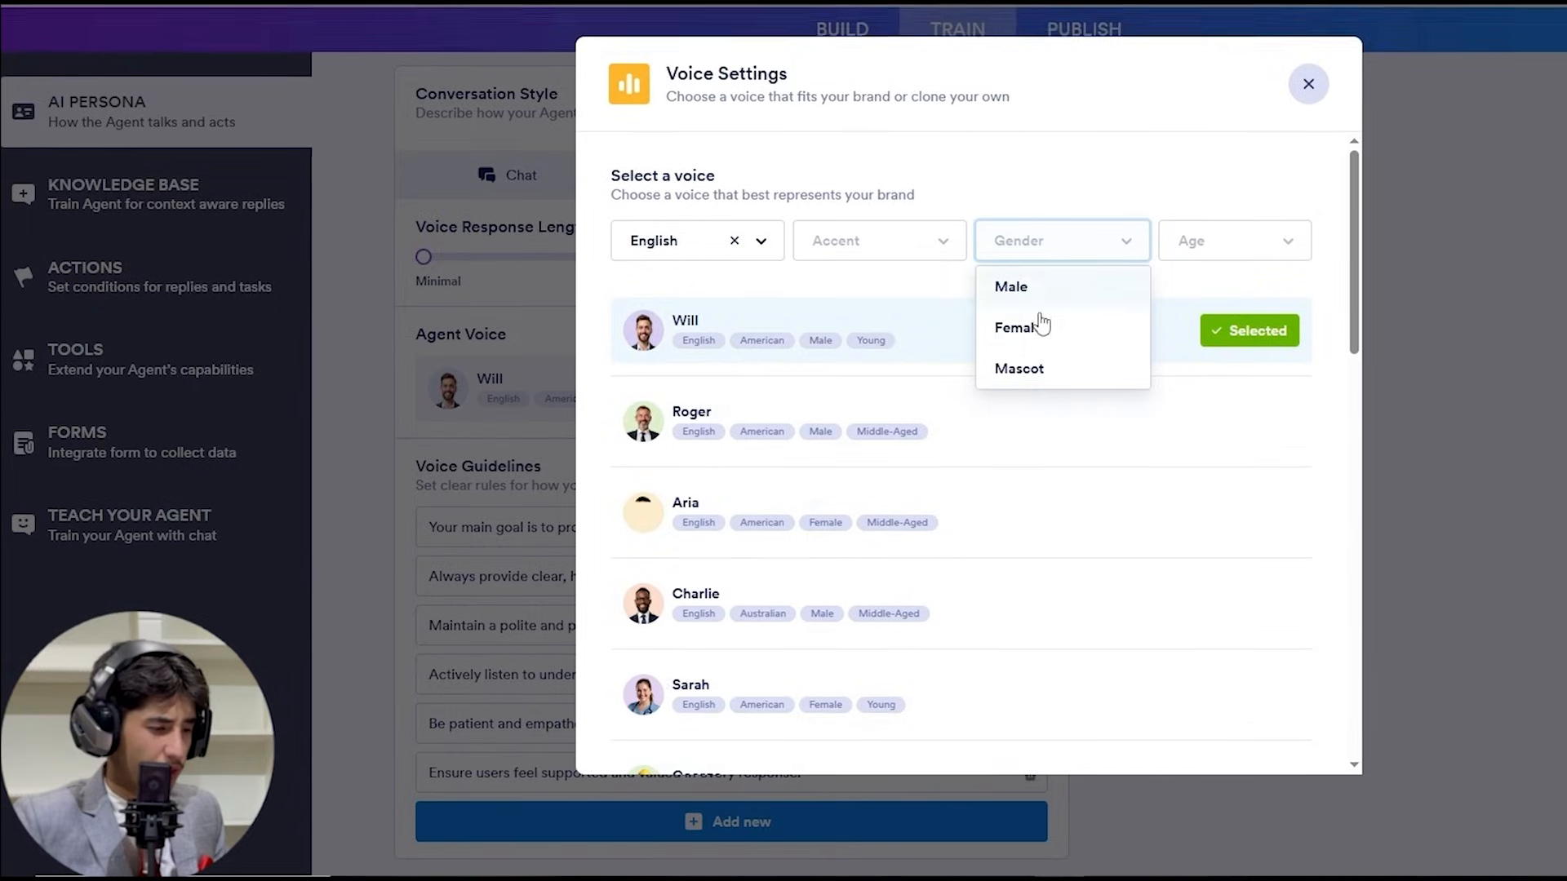
{"action": "left_click", "coordinate": [1059, 335]}
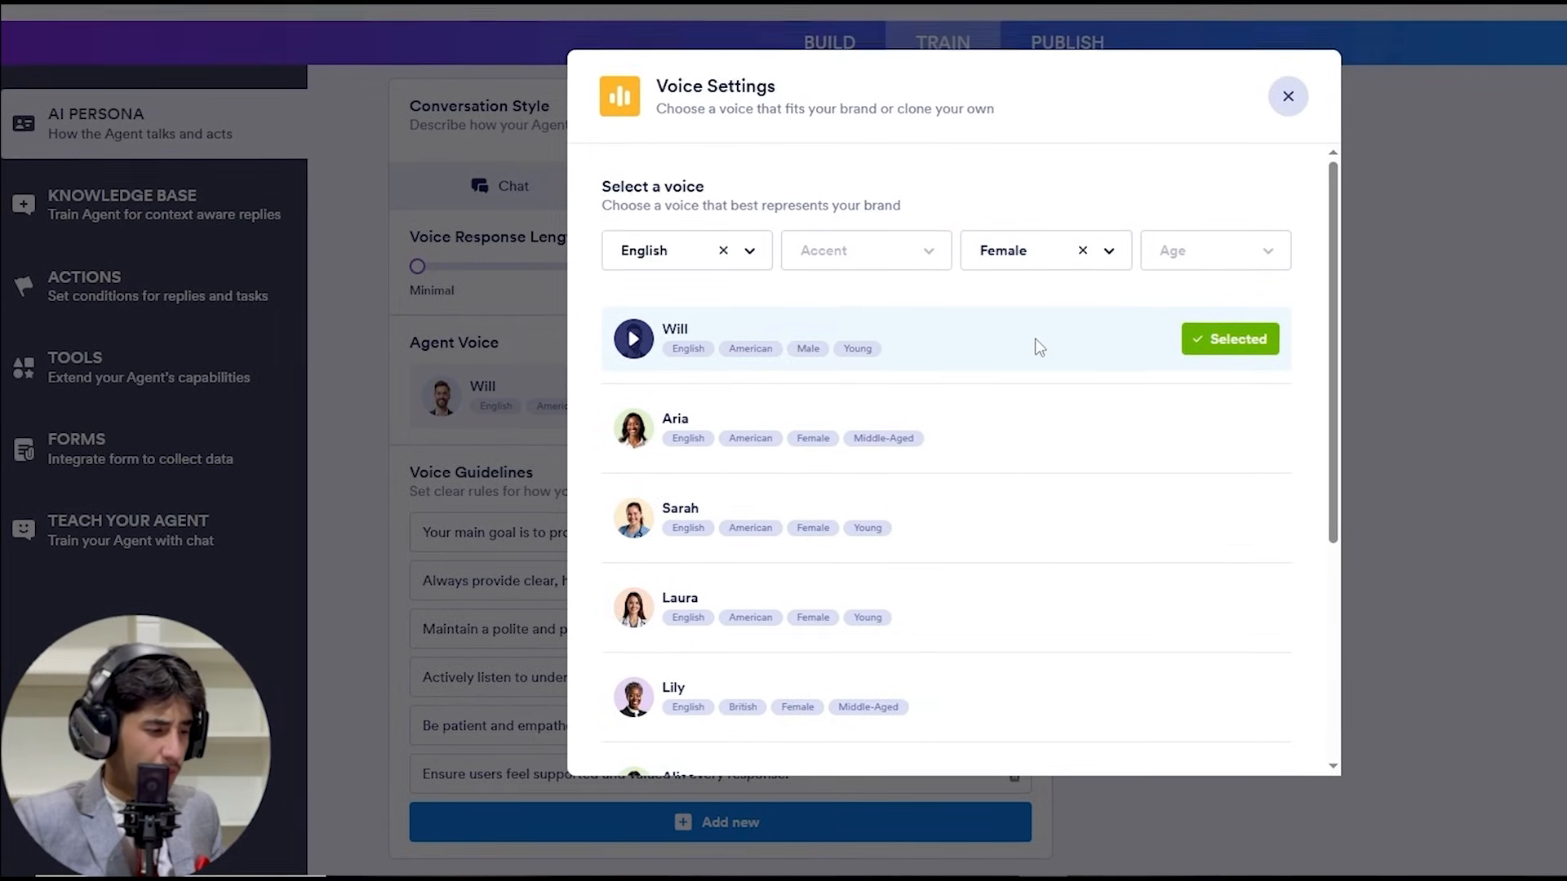
{"action": "left_click", "coordinate": [865, 252]}
{"action": "left_click", "coordinate": [822, 306]}
{"action": "left_click", "coordinate": [1257, 272]}
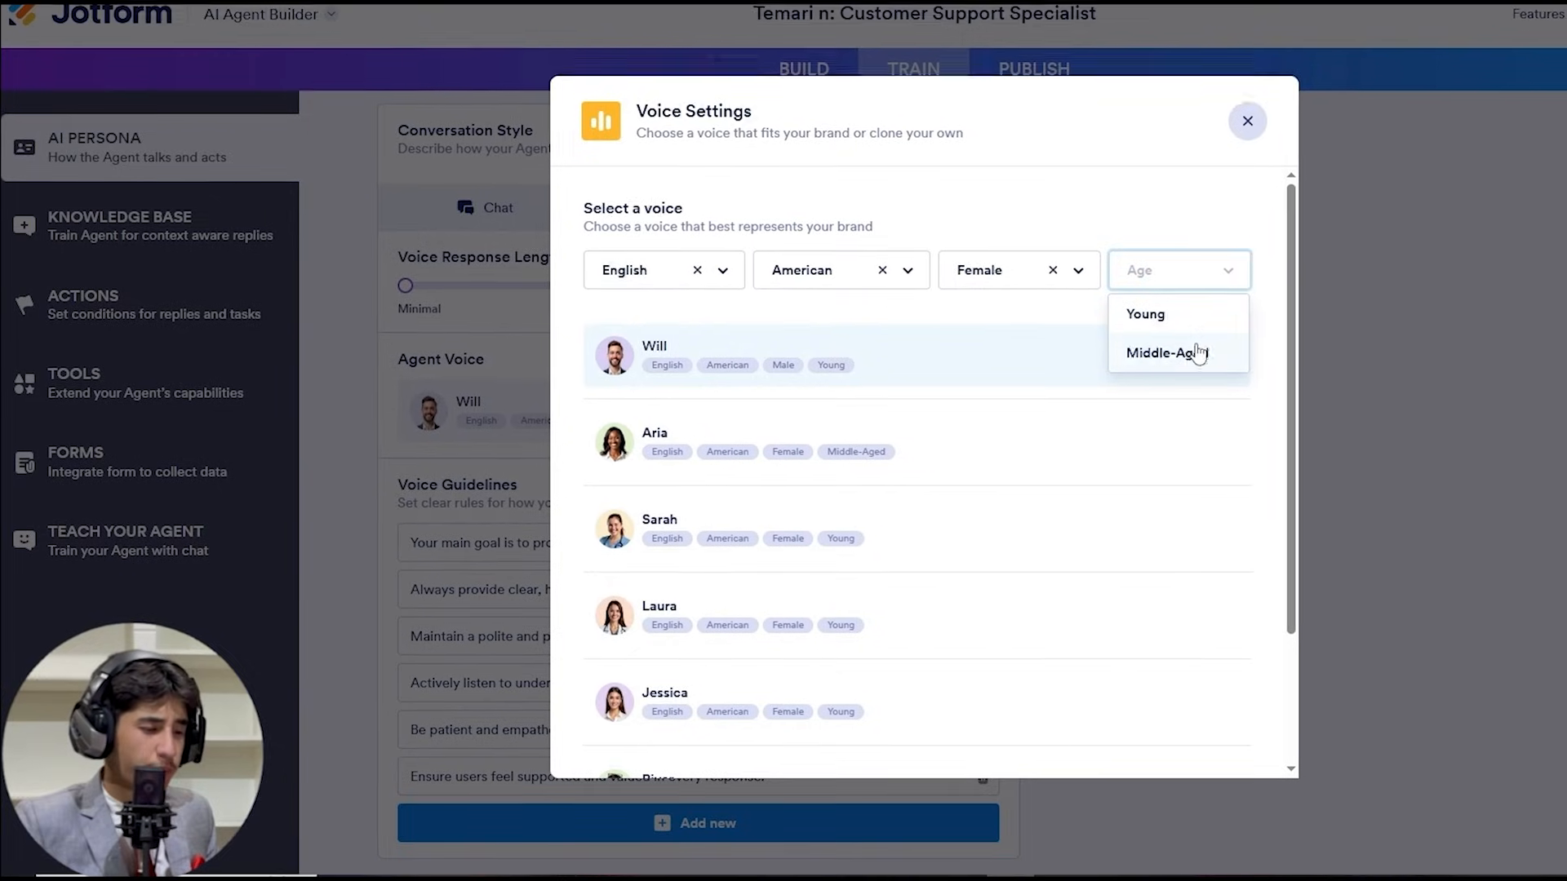
{"action": "left_click", "coordinate": [1158, 317]}
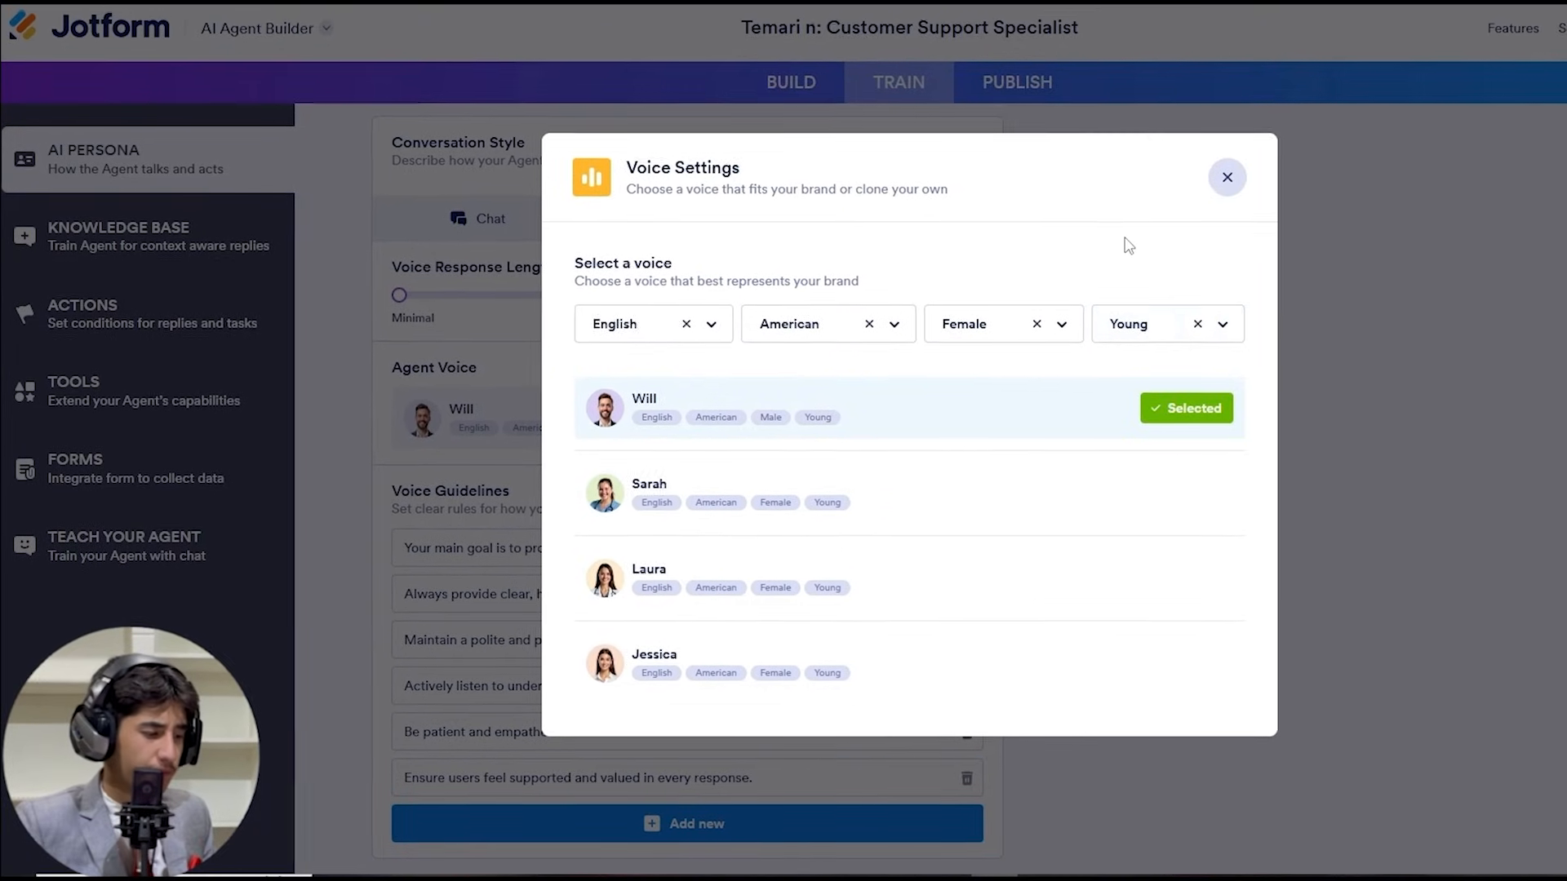
Preview the Sarah and Laura voices, and choose the Jessica voice for the agent
{"action": "mouse_move", "coordinate": [597, 501]}
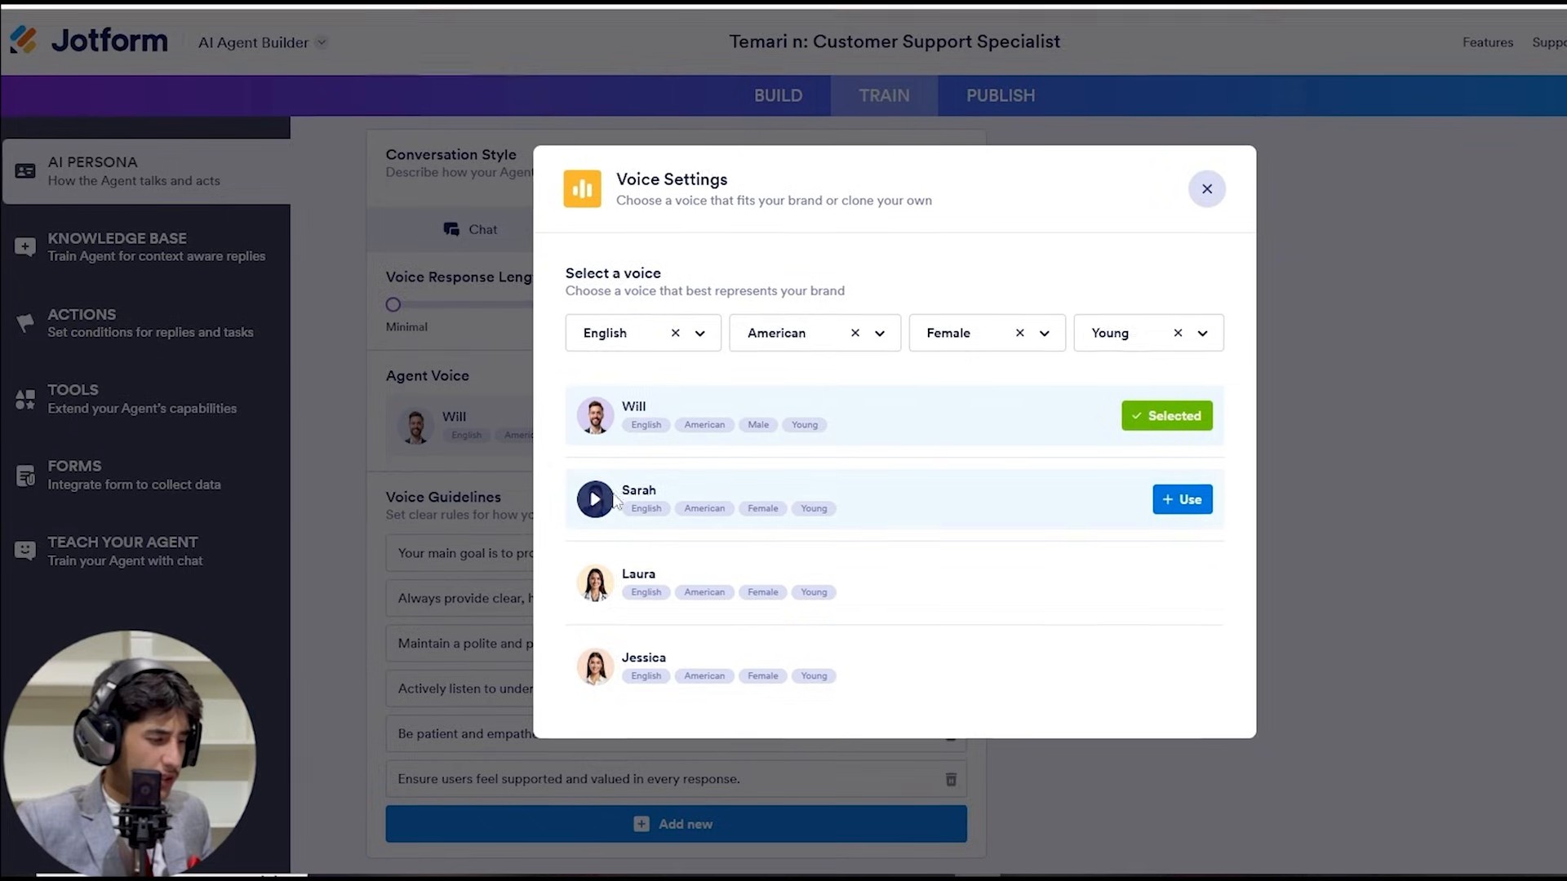
{"action": "left_click", "coordinate": [586, 504]}
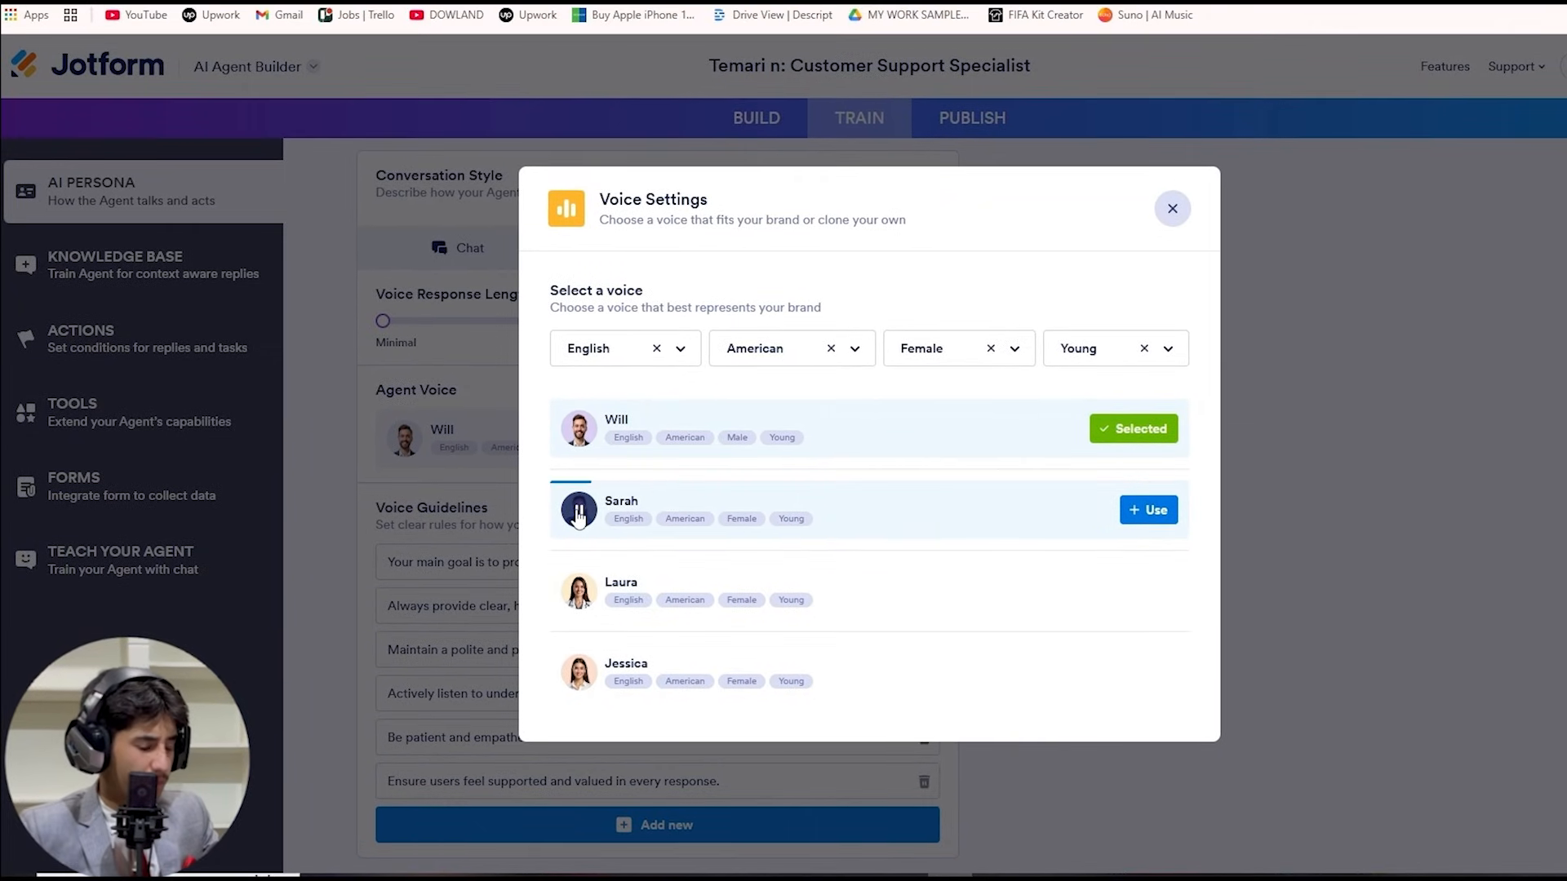
{"action": "left_click", "coordinate": [581, 599]}
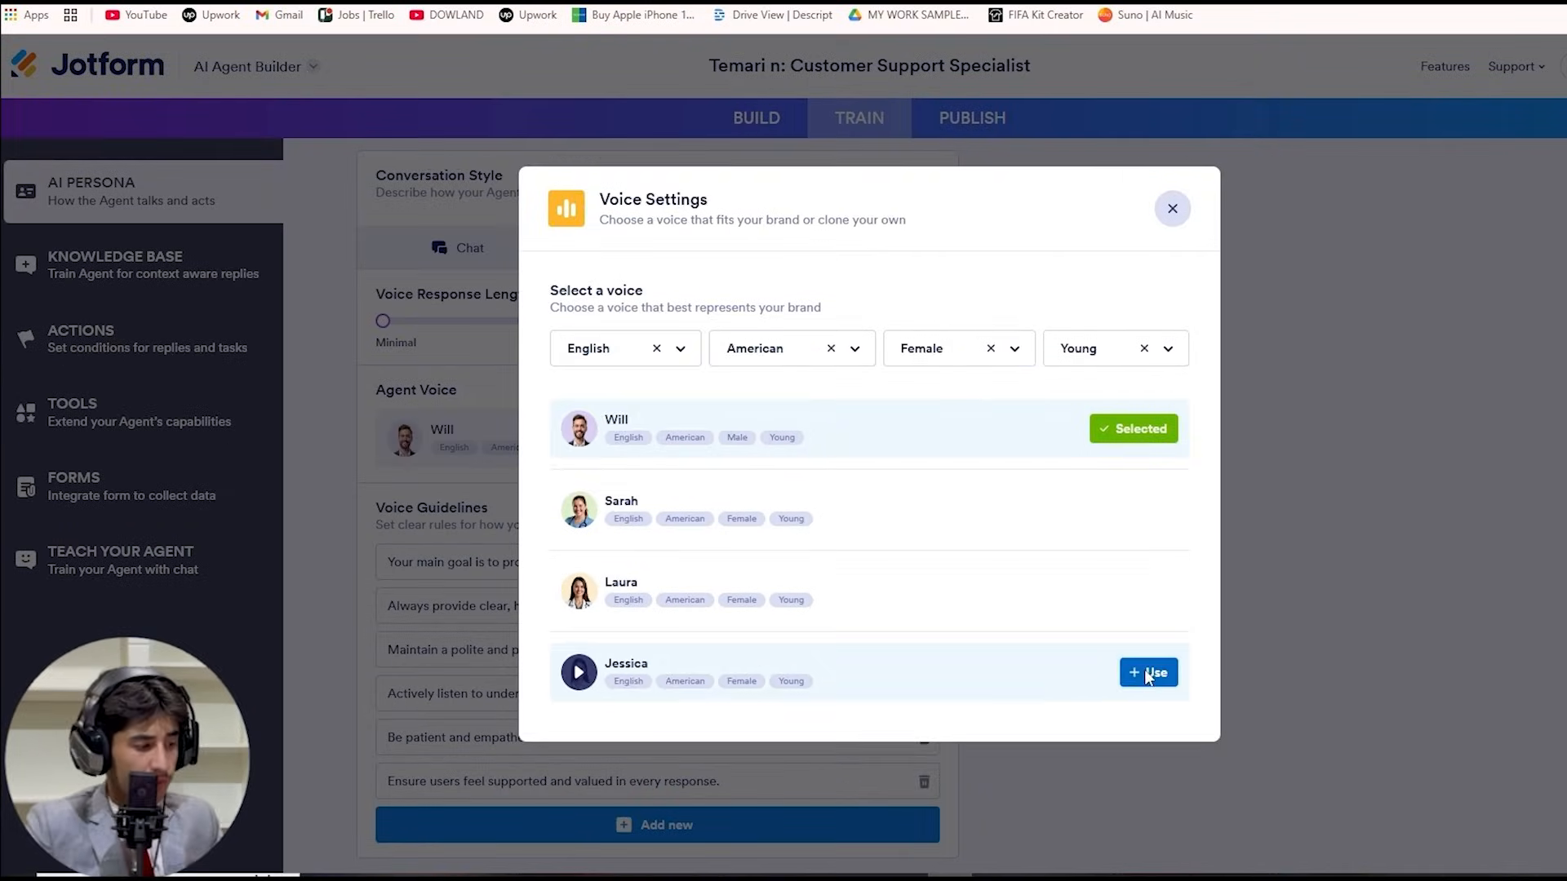
{"action": "left_click", "coordinate": [1147, 678]}
{"action": "left_click", "coordinate": [1171, 250]}
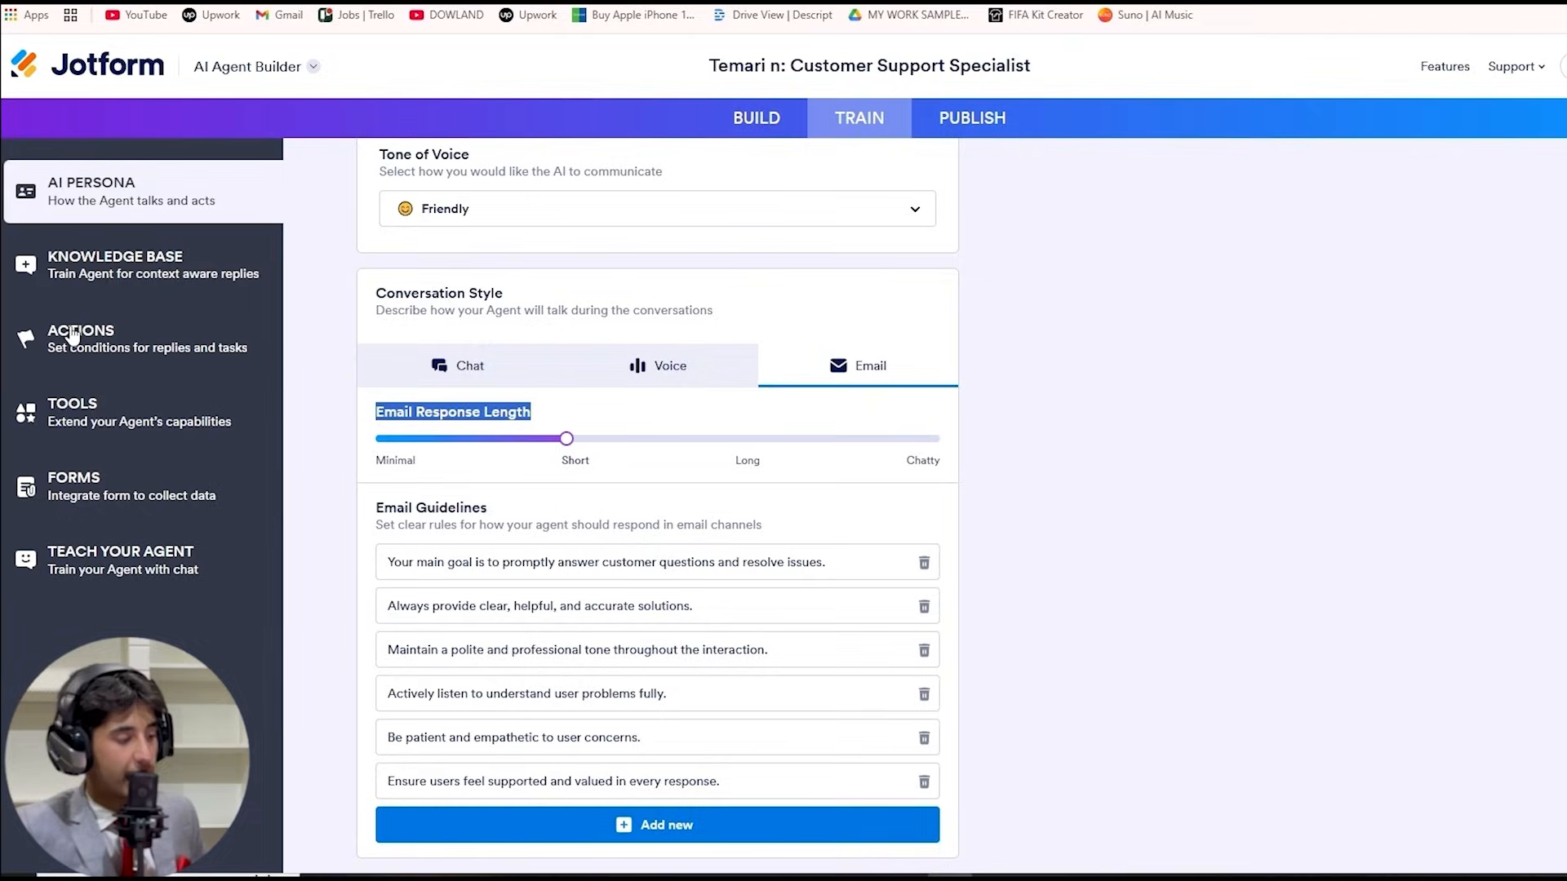
Set up an action for all channels that makes an appointment when the user wants to "Book A meeting"
{"action": "left_click", "coordinate": [73, 334]}
{"action": "left_click", "coordinate": [664, 347]}
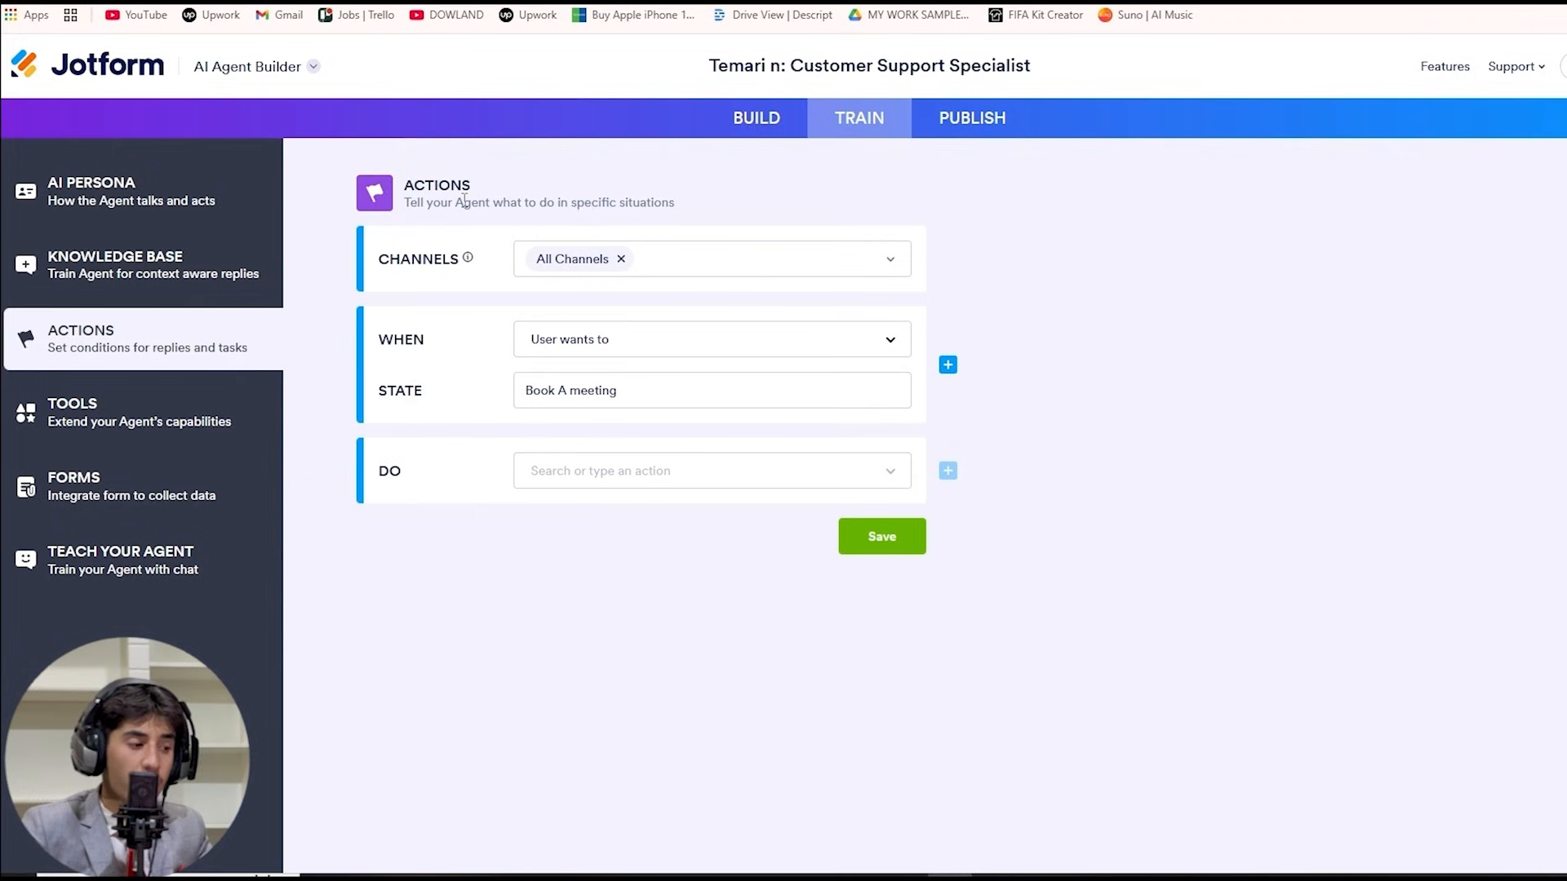
{"action": "double_click", "coordinate": [461, 193]}
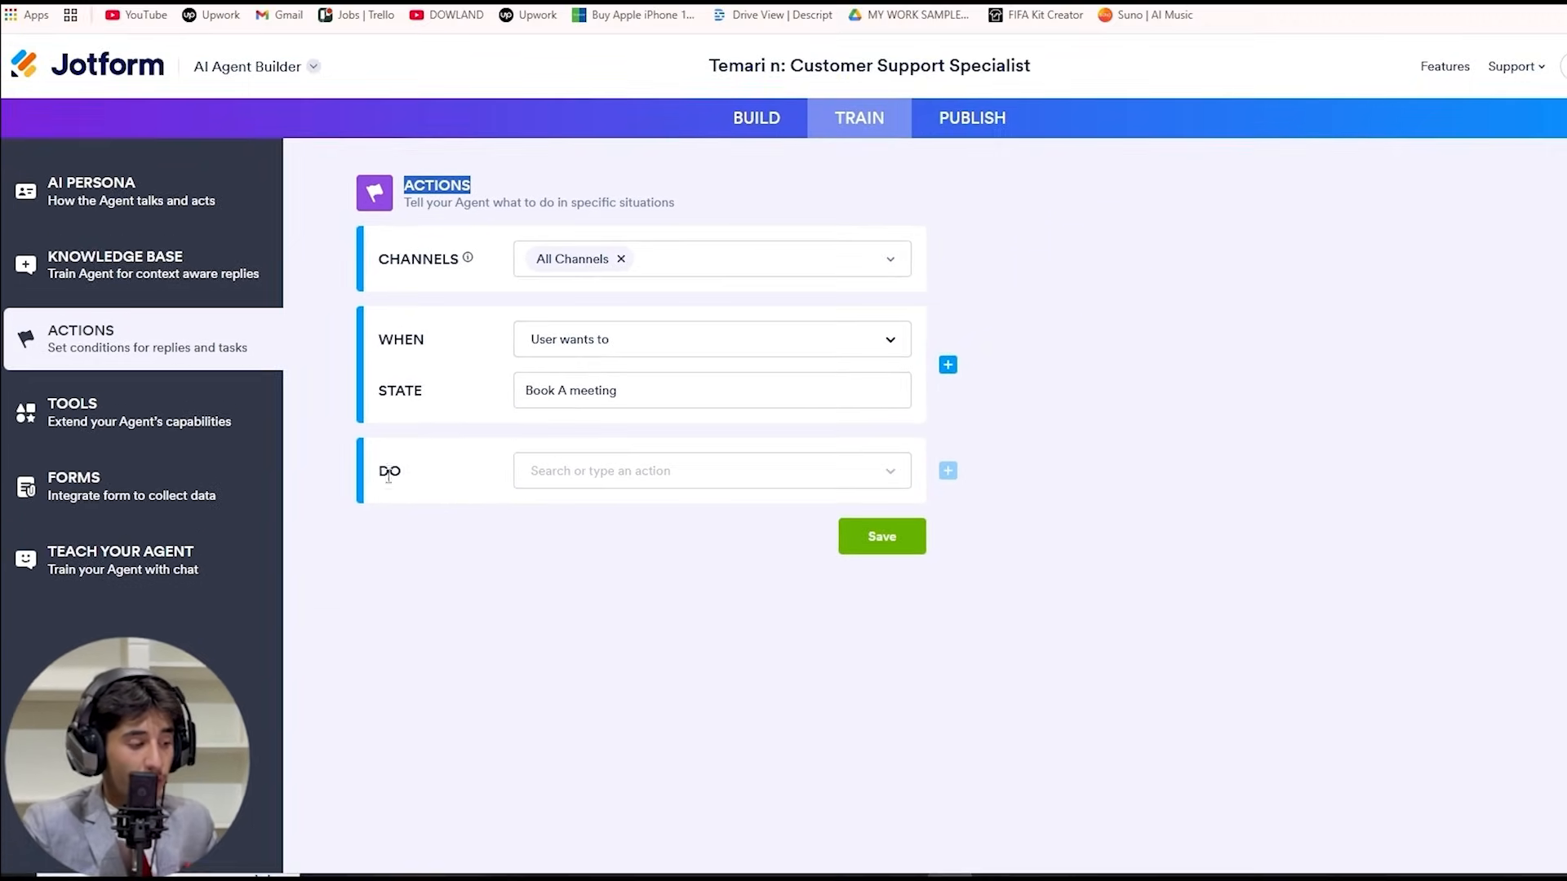
{"action": "left_click", "coordinate": [595, 472]}
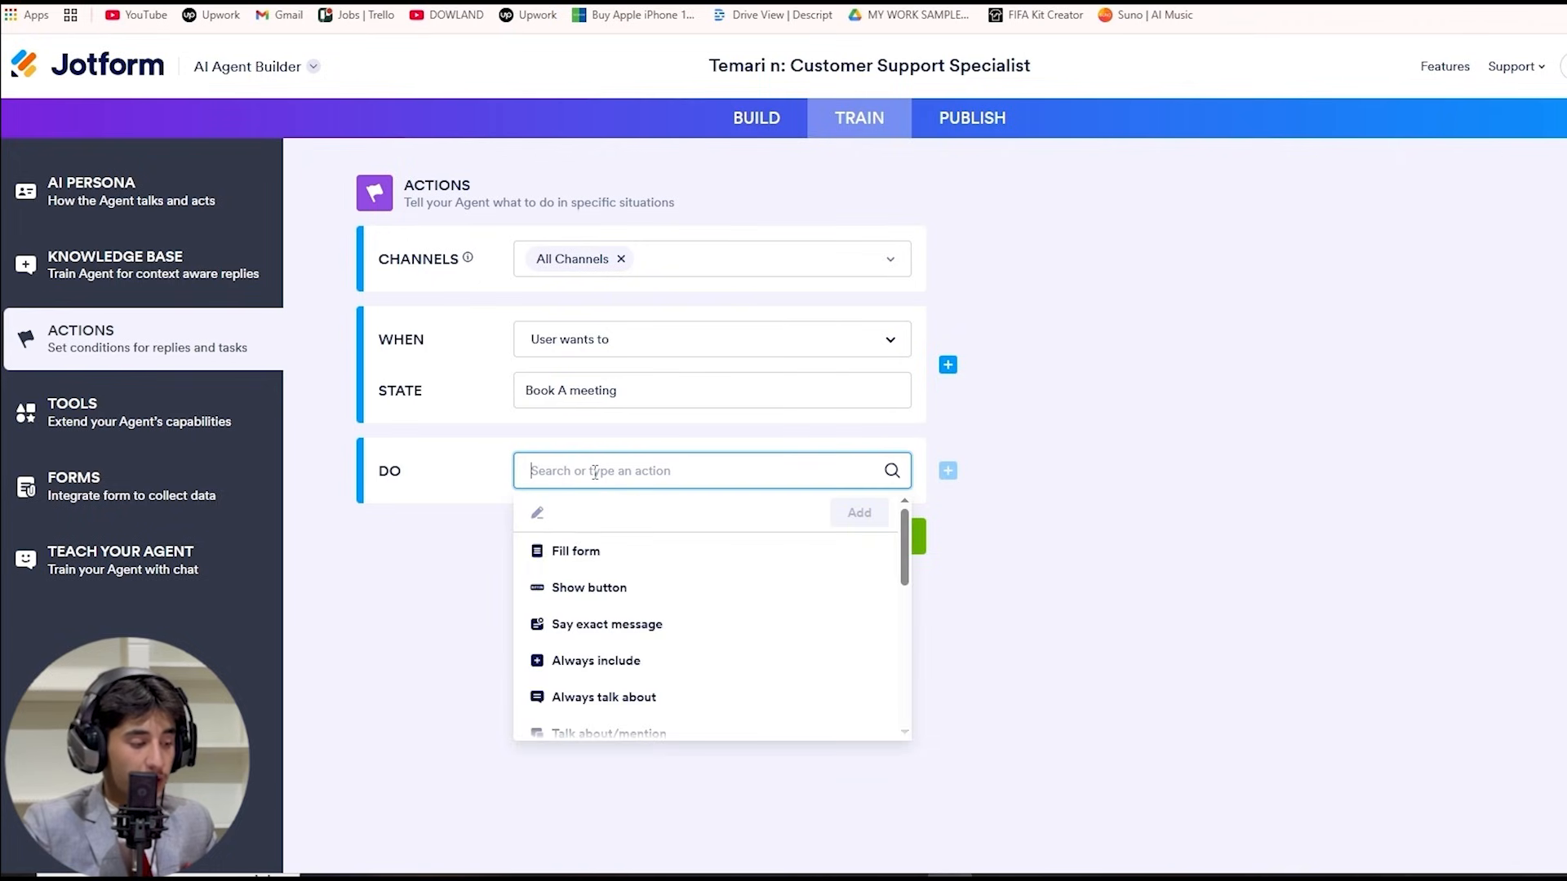
{"action": "scroll", "coordinate": [603, 578], "scroll_direction": "down", "scroll_amount": 3}
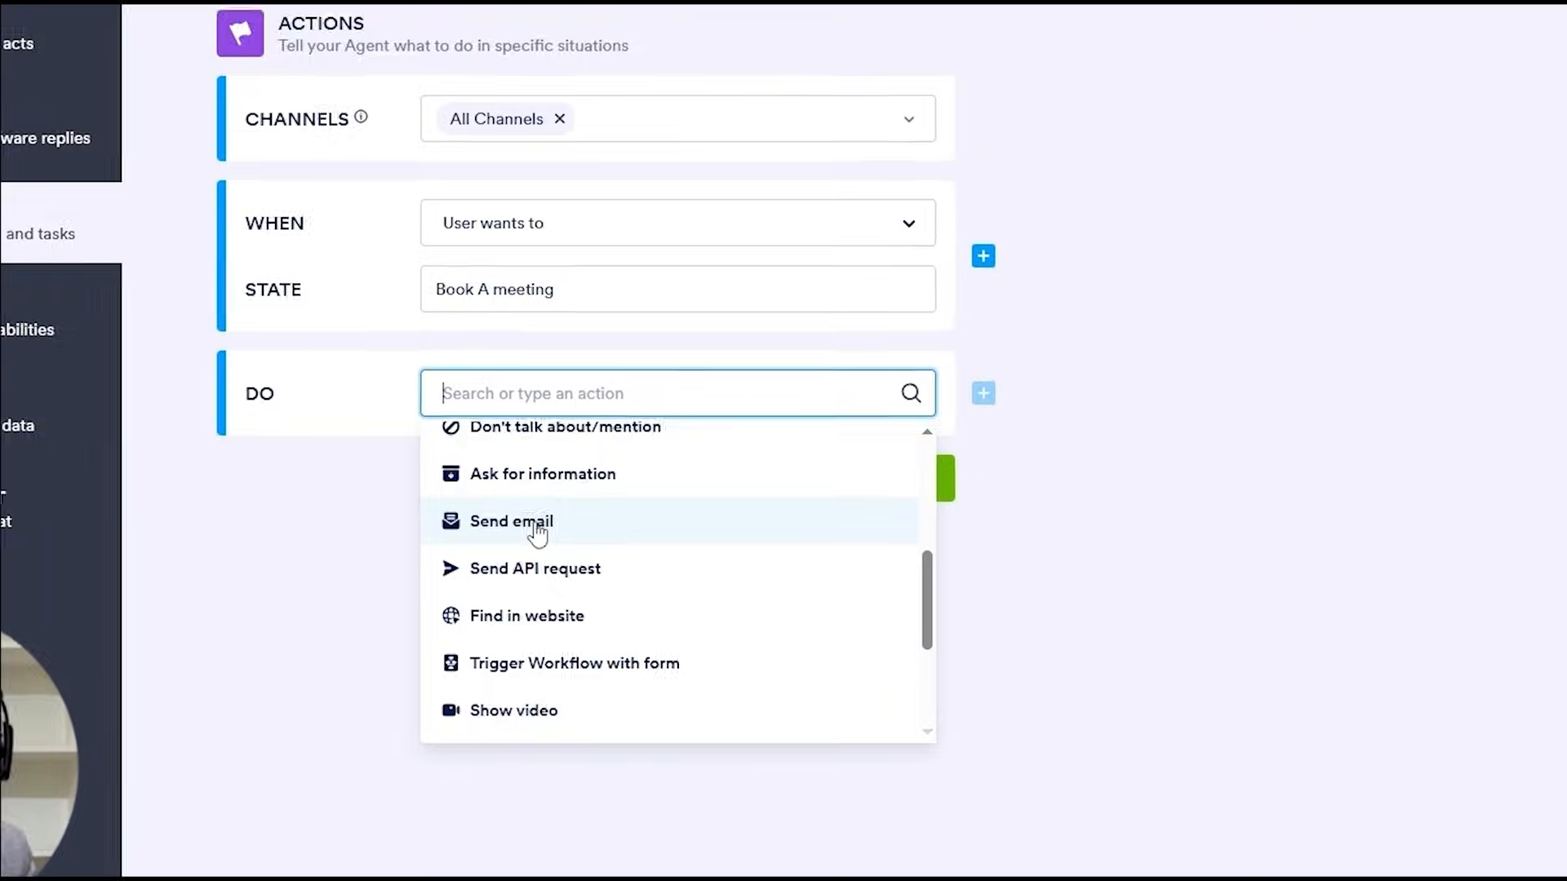
{"action": "scroll", "coordinate": [624, 636], "scroll_direction": "down", "scroll_amount": 3}
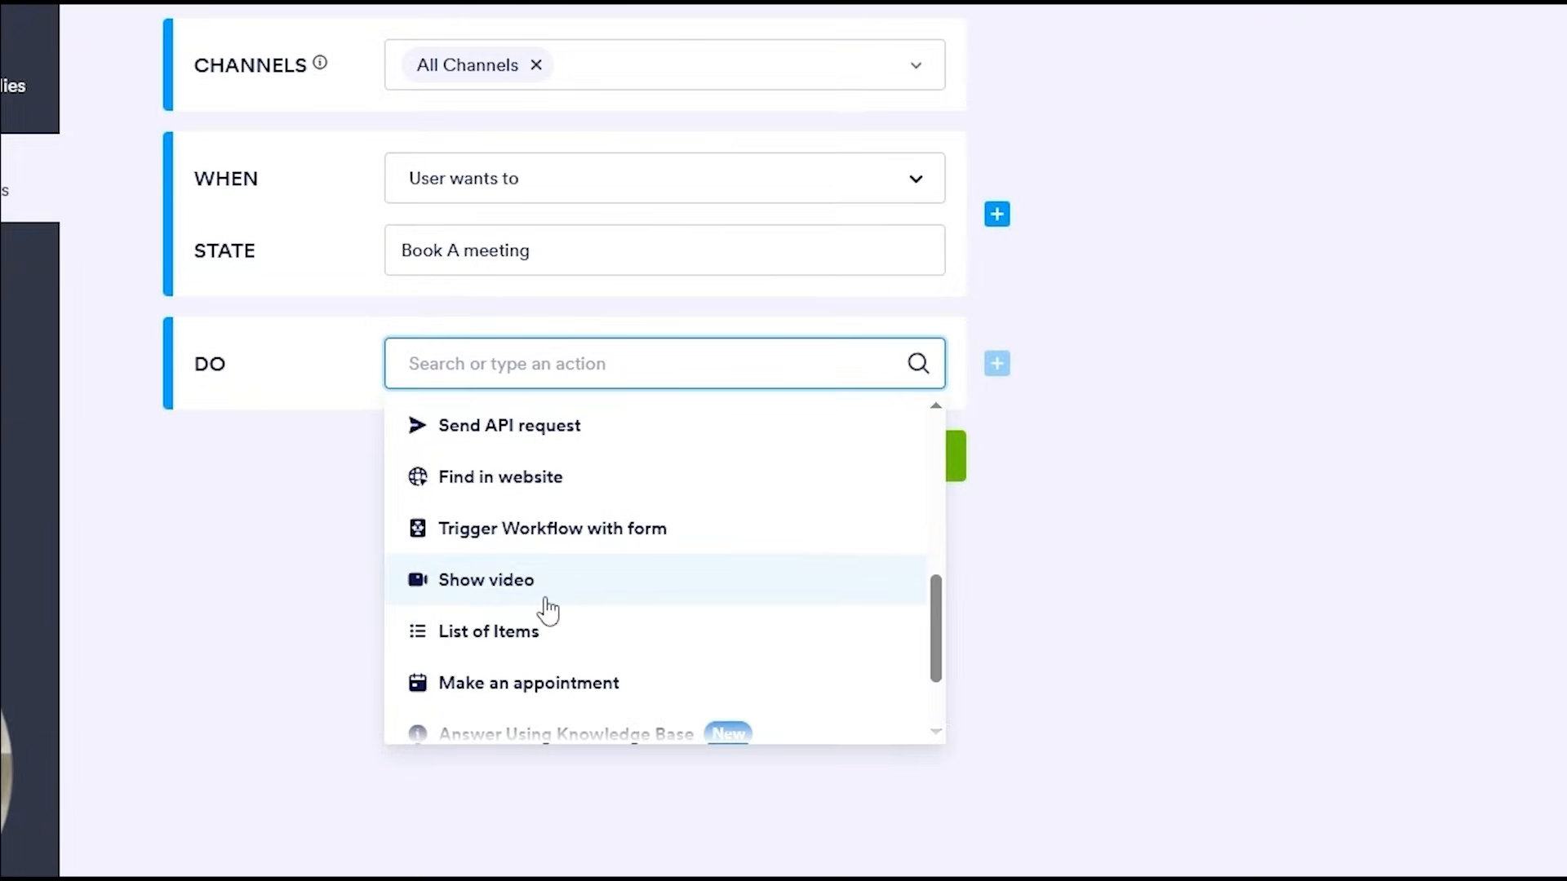
{"action": "left_click", "coordinate": [469, 690]}
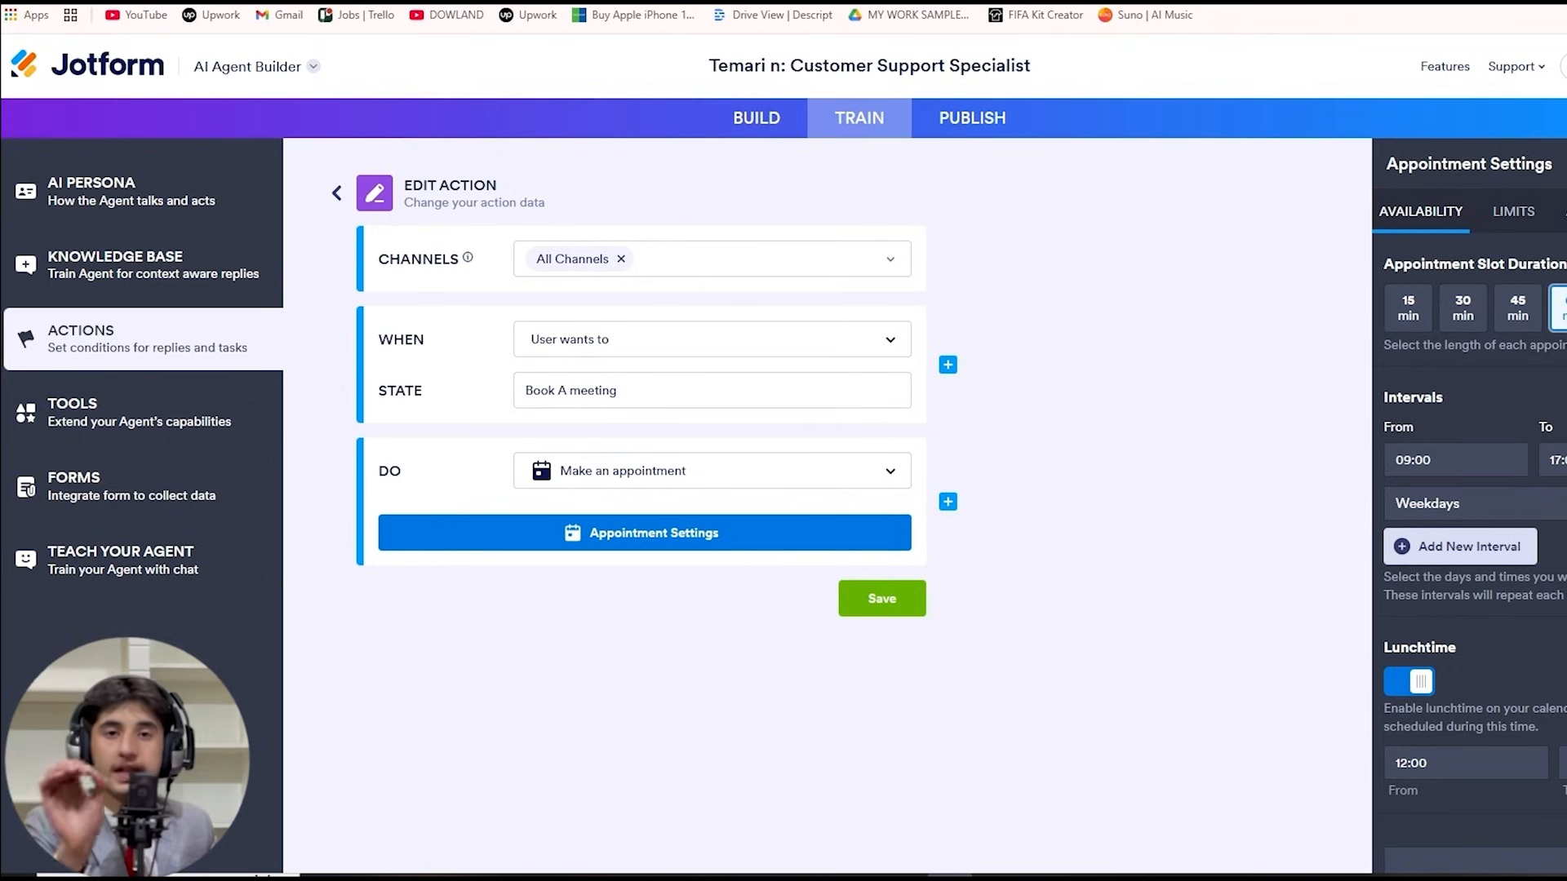
Set the appointment slot duration to 15 minutes, and open the appointment limits
{"action": "left_click_drag", "start_coordinate": [1508, 264], "coordinate": [1557, 263]}
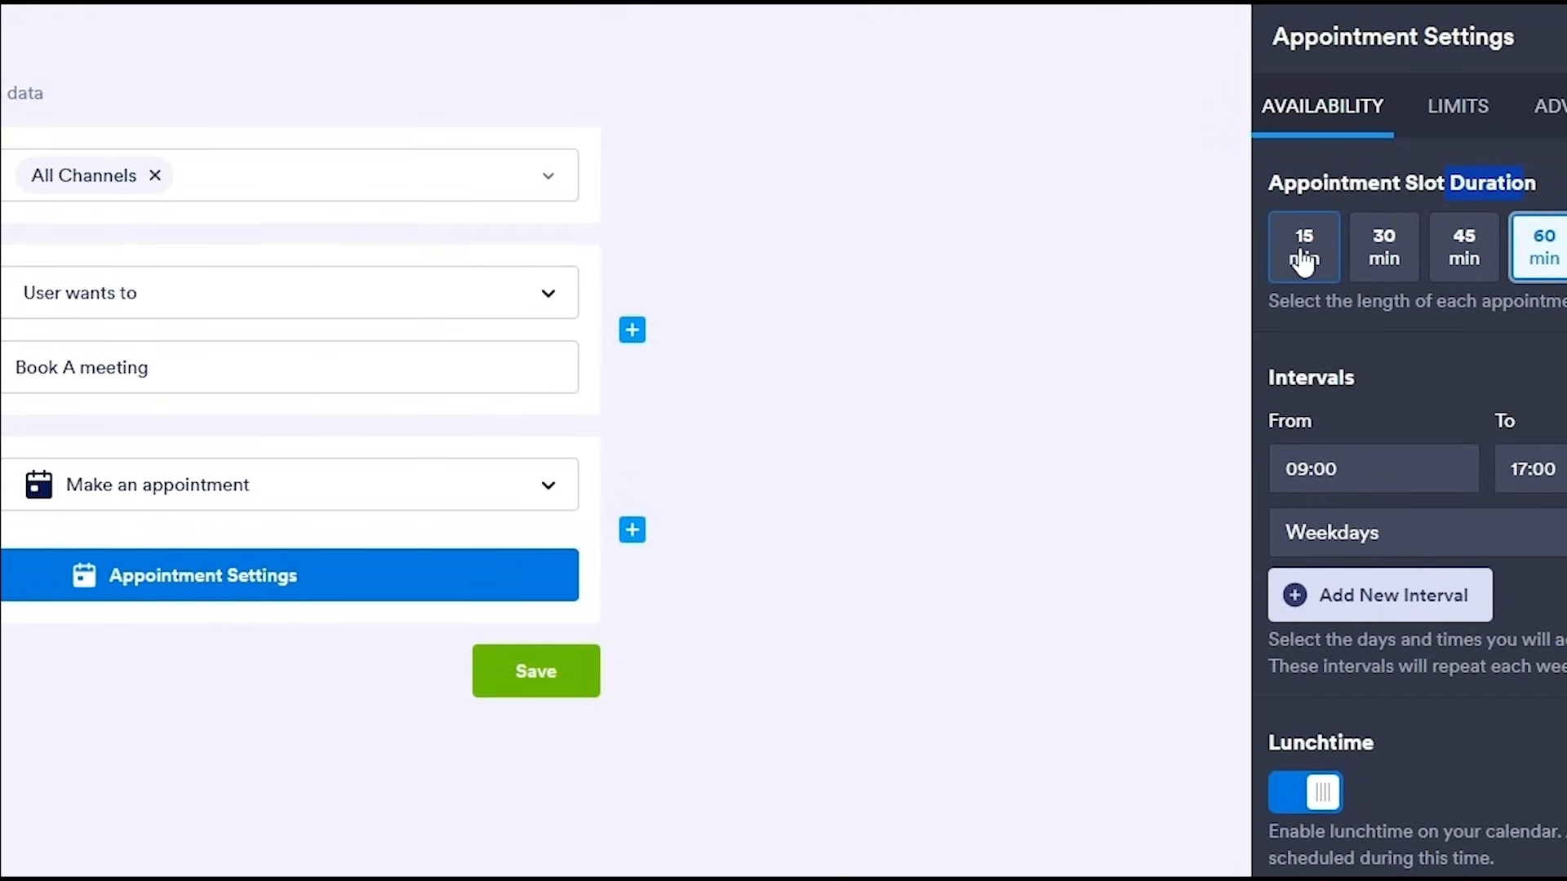
{"action": "left_click", "coordinate": [1303, 261]}
{"action": "scroll", "coordinate": [1551, 322], "scroll_direction": "down", "scroll_amount": 2}
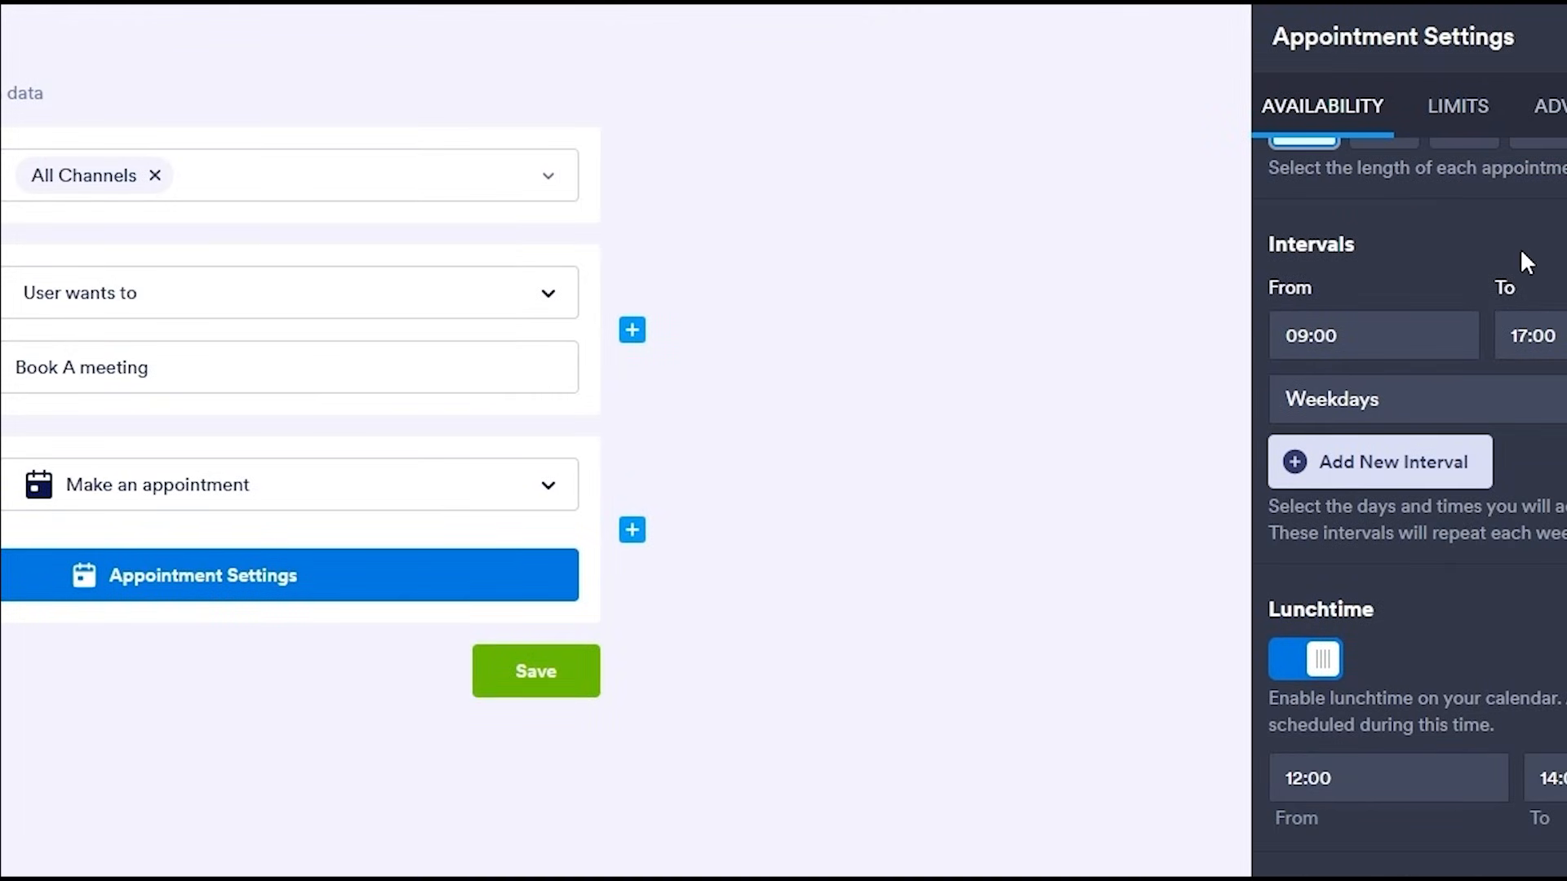
{"action": "scroll", "coordinate": [1375, 323], "scroll_direction": "down", "scroll_amount": 3}
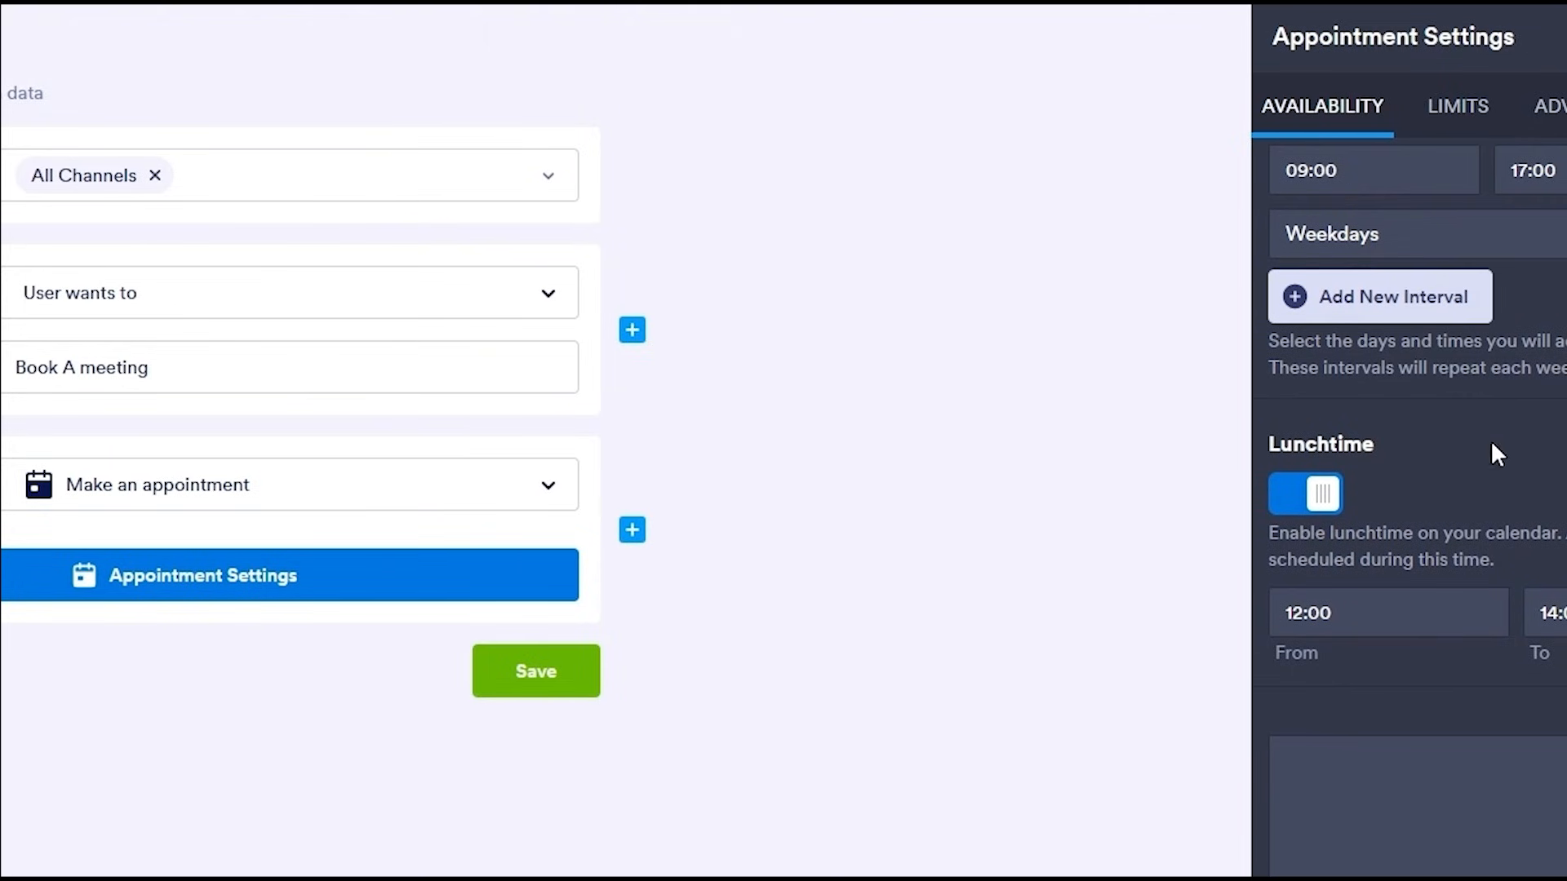
{"action": "scroll", "coordinate": [1497, 454], "scroll_direction": "up", "scroll_amount": 5}
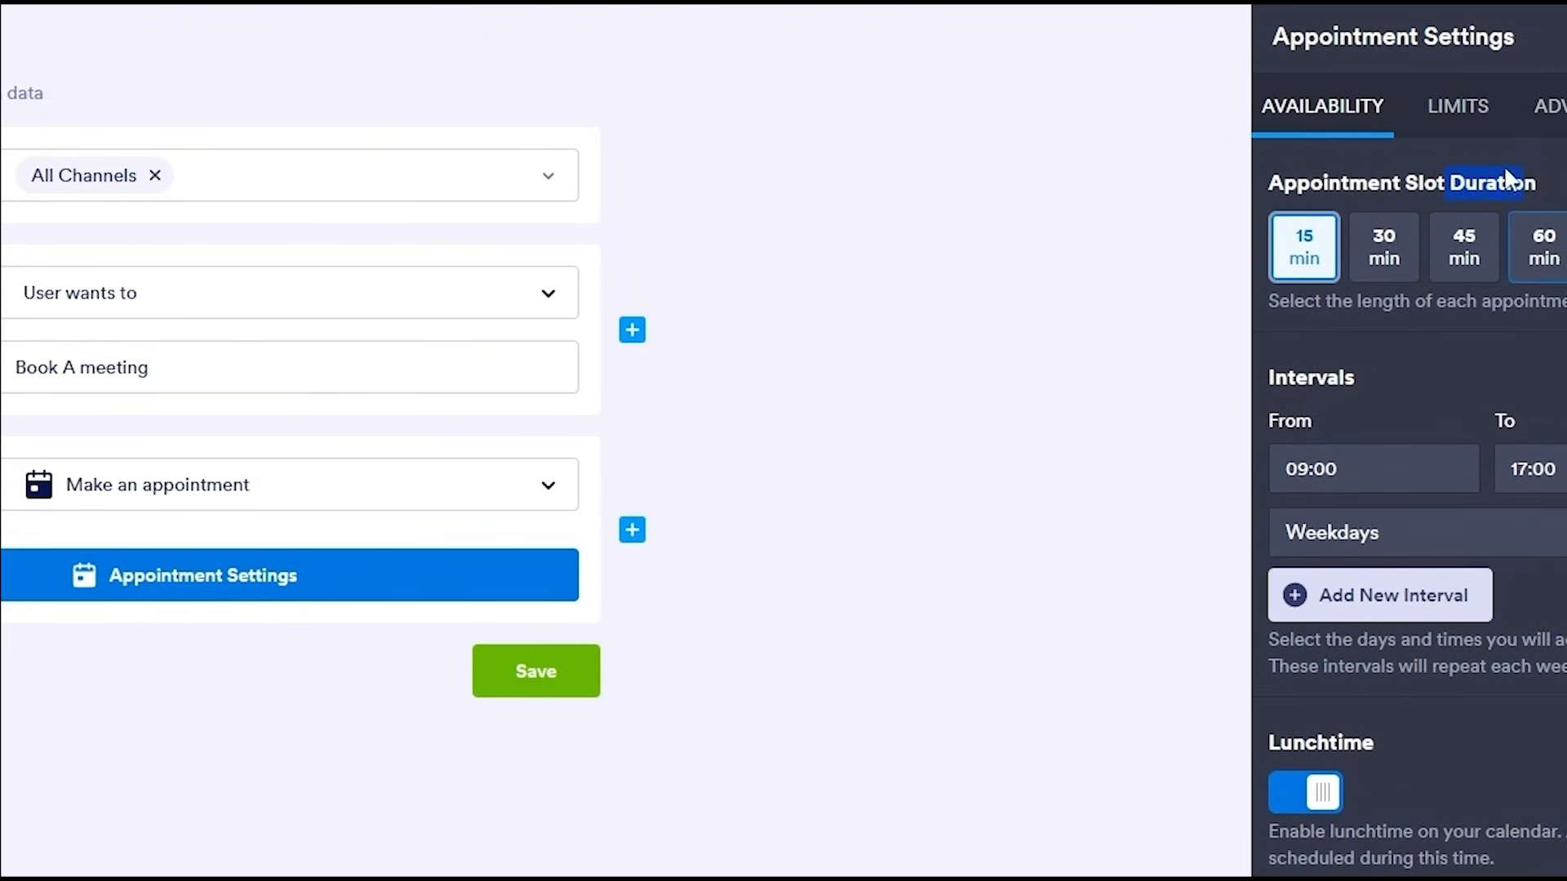
{"action": "left_click", "coordinate": [1479, 134]}
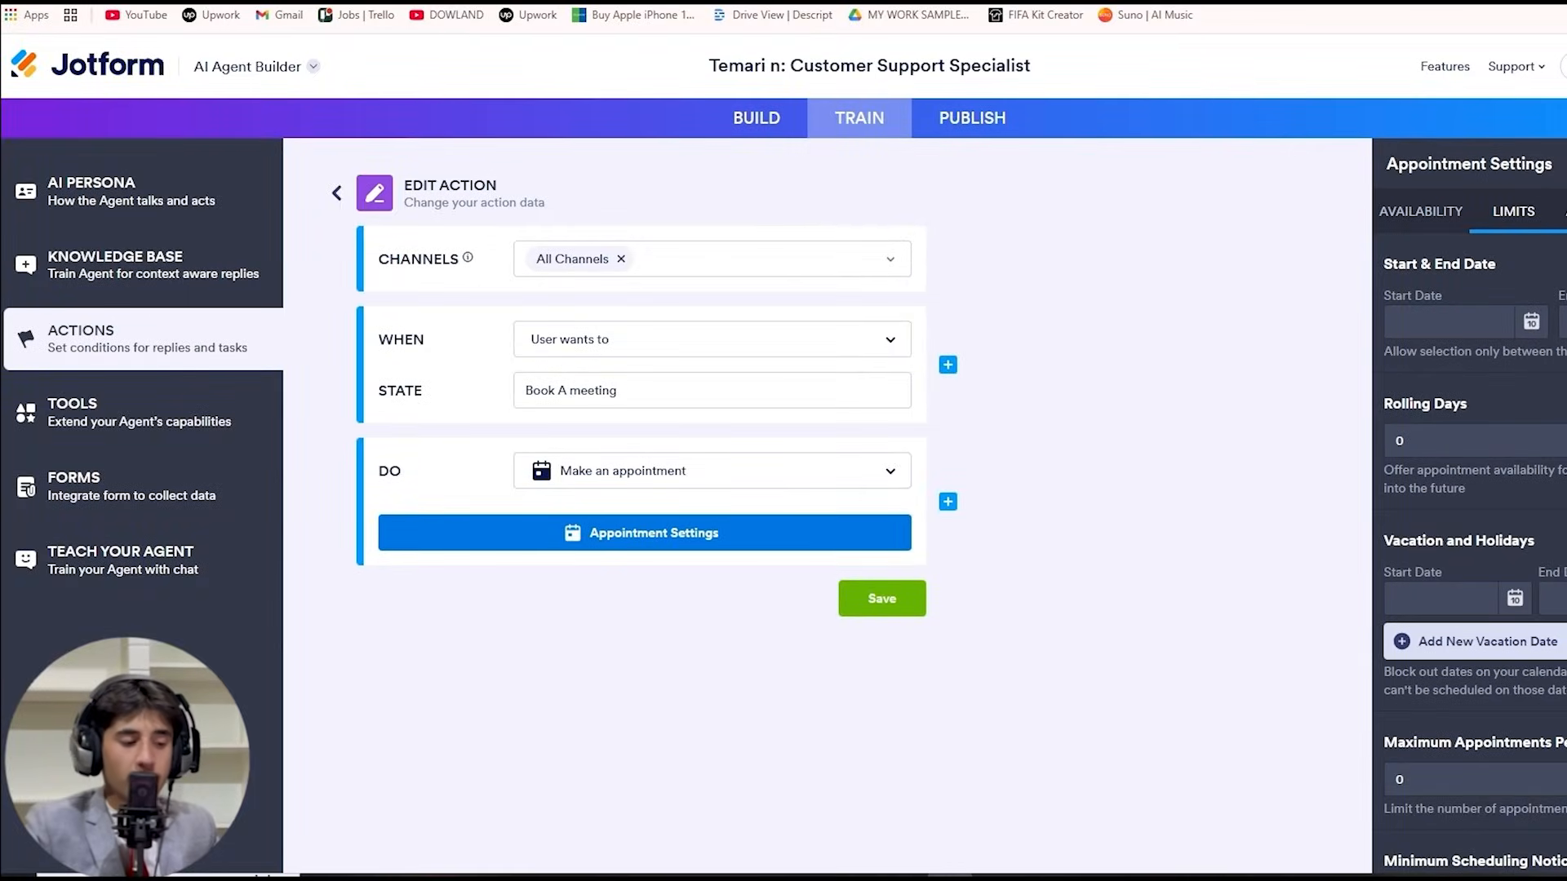
Add a Google Calendar integration to the appointment, using the Create Event with Google Meet action
{"action": "left_click", "coordinate": [1564, 212]}
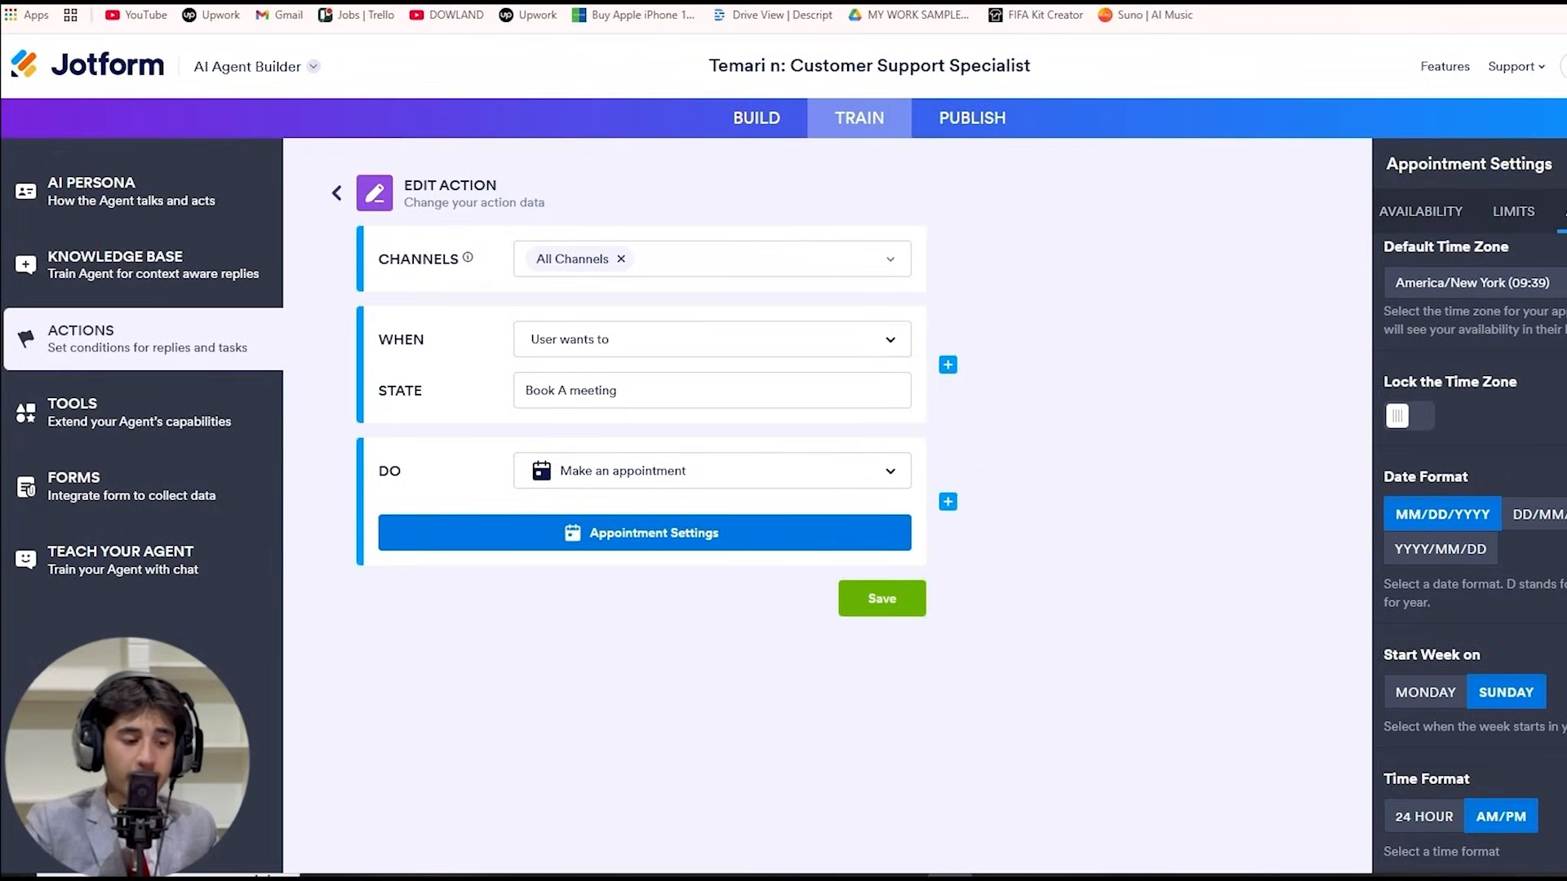
{"action": "left_click", "coordinate": [1564, 211]}
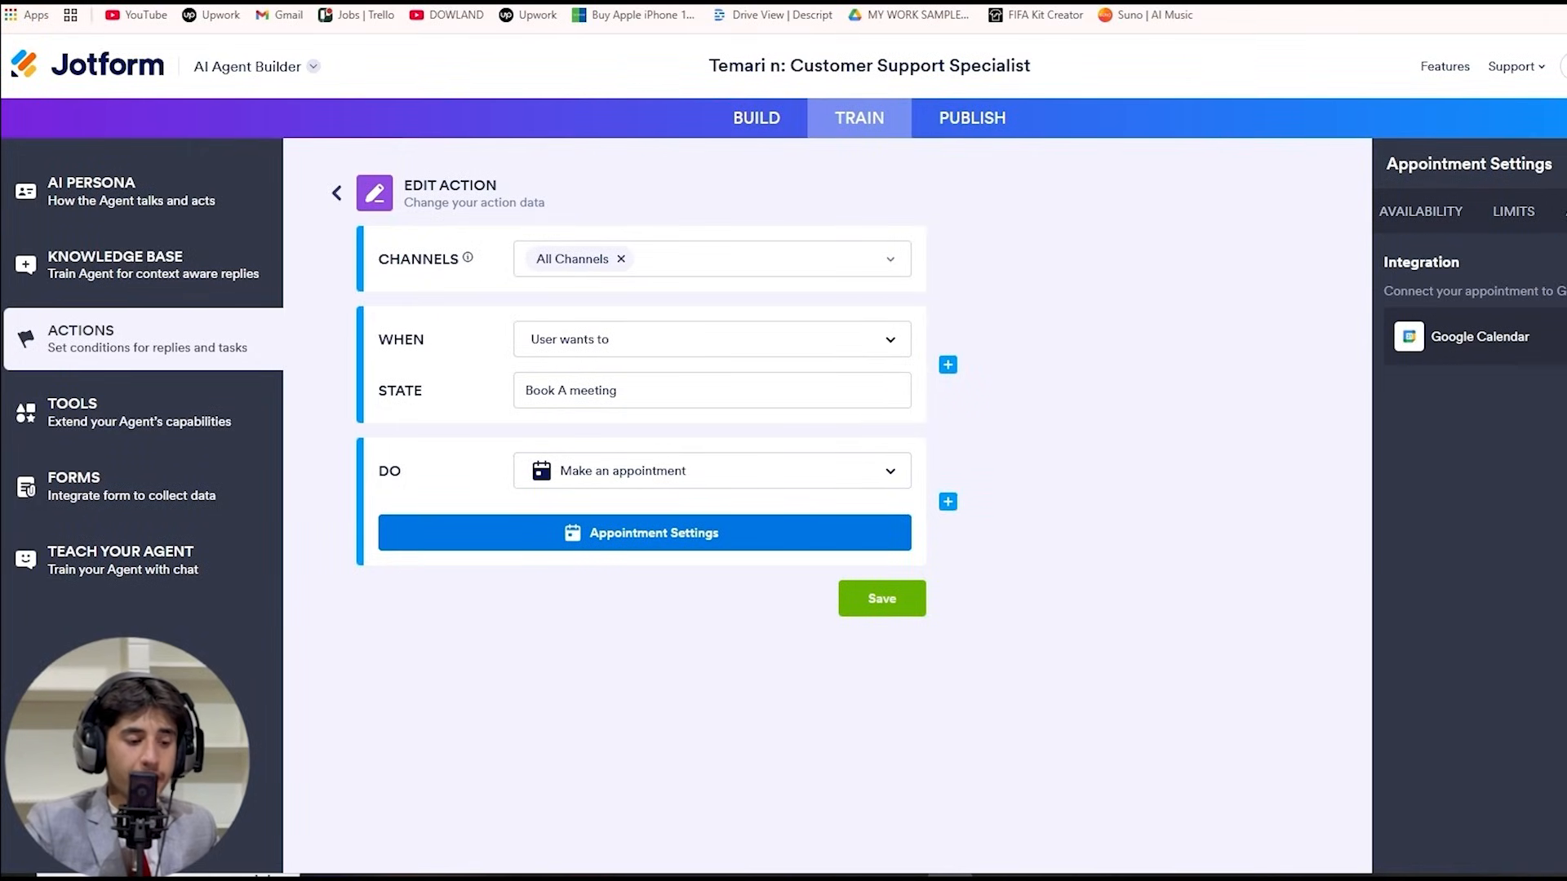
{"action": "left_click", "coordinate": [1554, 336]}
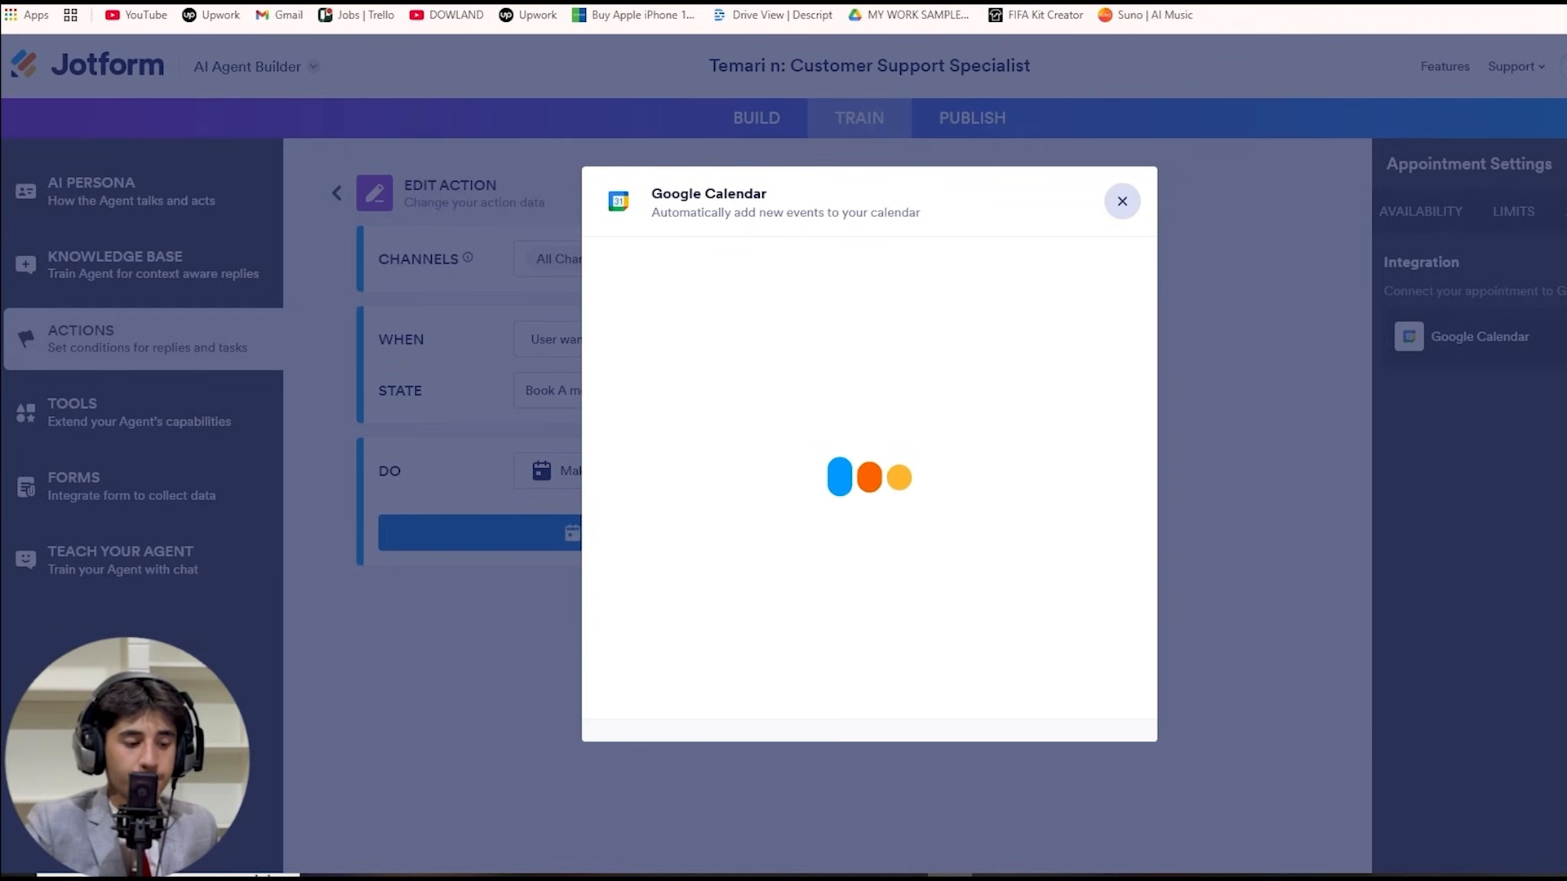
{"action": "left_click", "coordinate": [1077, 627]}
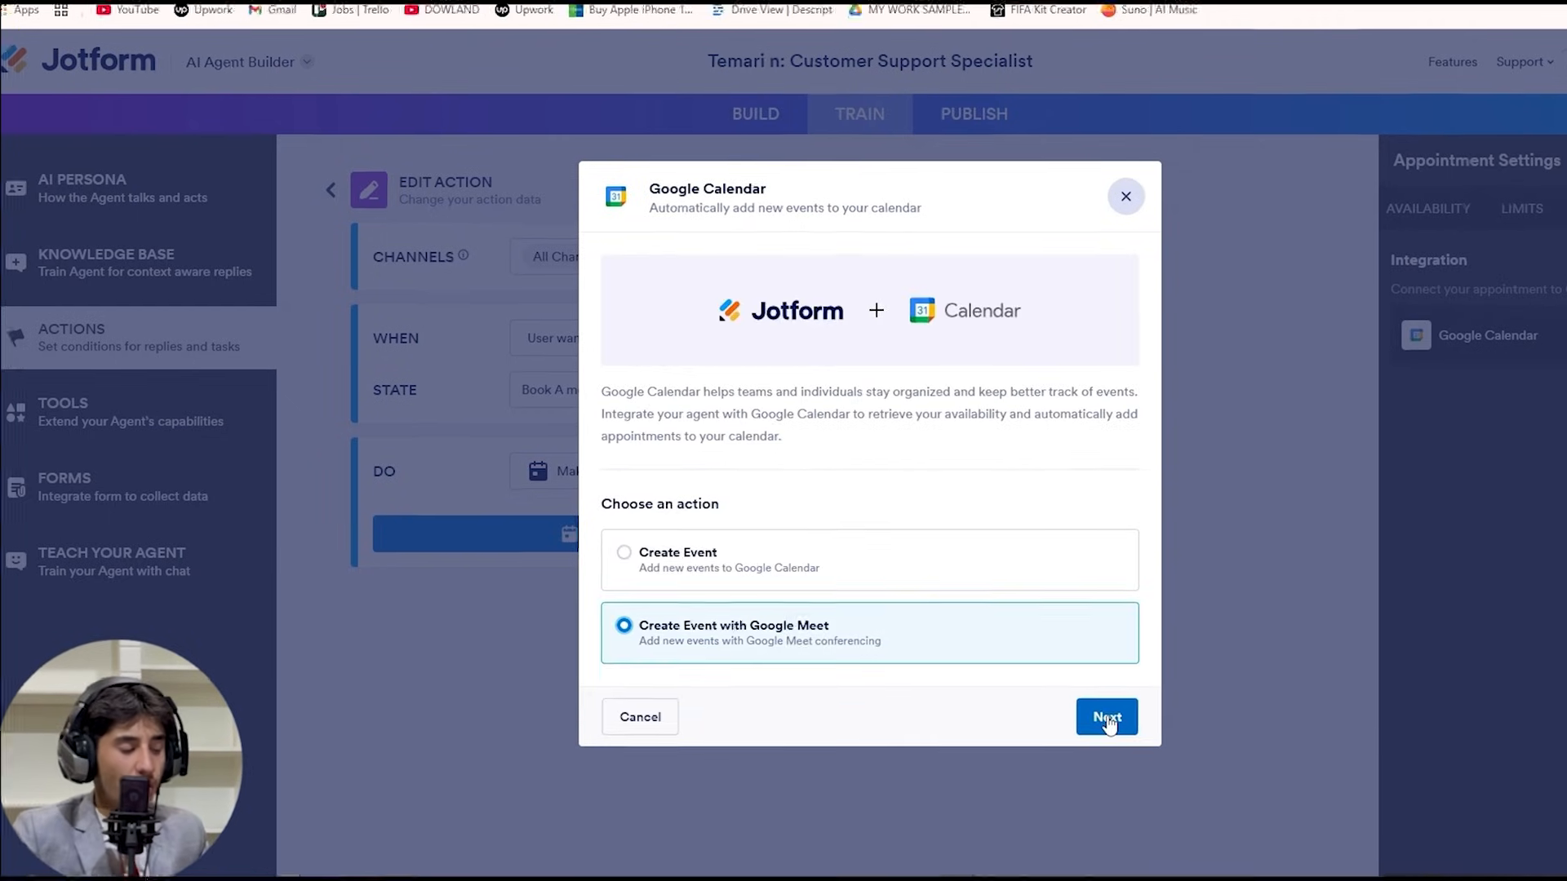
{"action": "left_click", "coordinate": [1108, 717]}
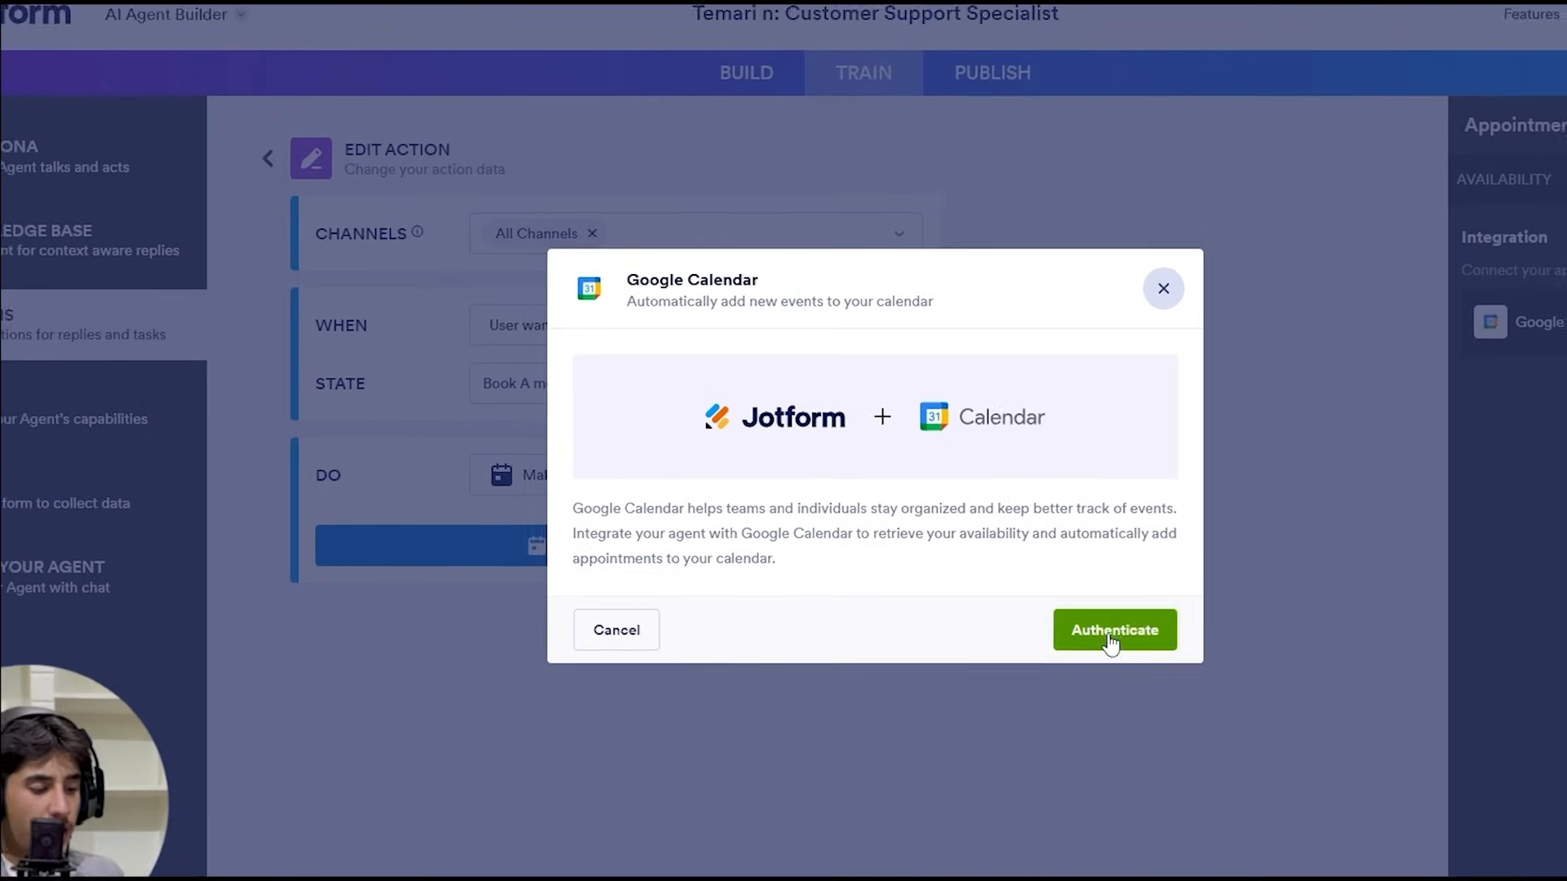
Authenticate Google Calendar with the Google account and grant Jotform all requested calendar permissions
{"action": "left_click", "coordinate": [1105, 637]}
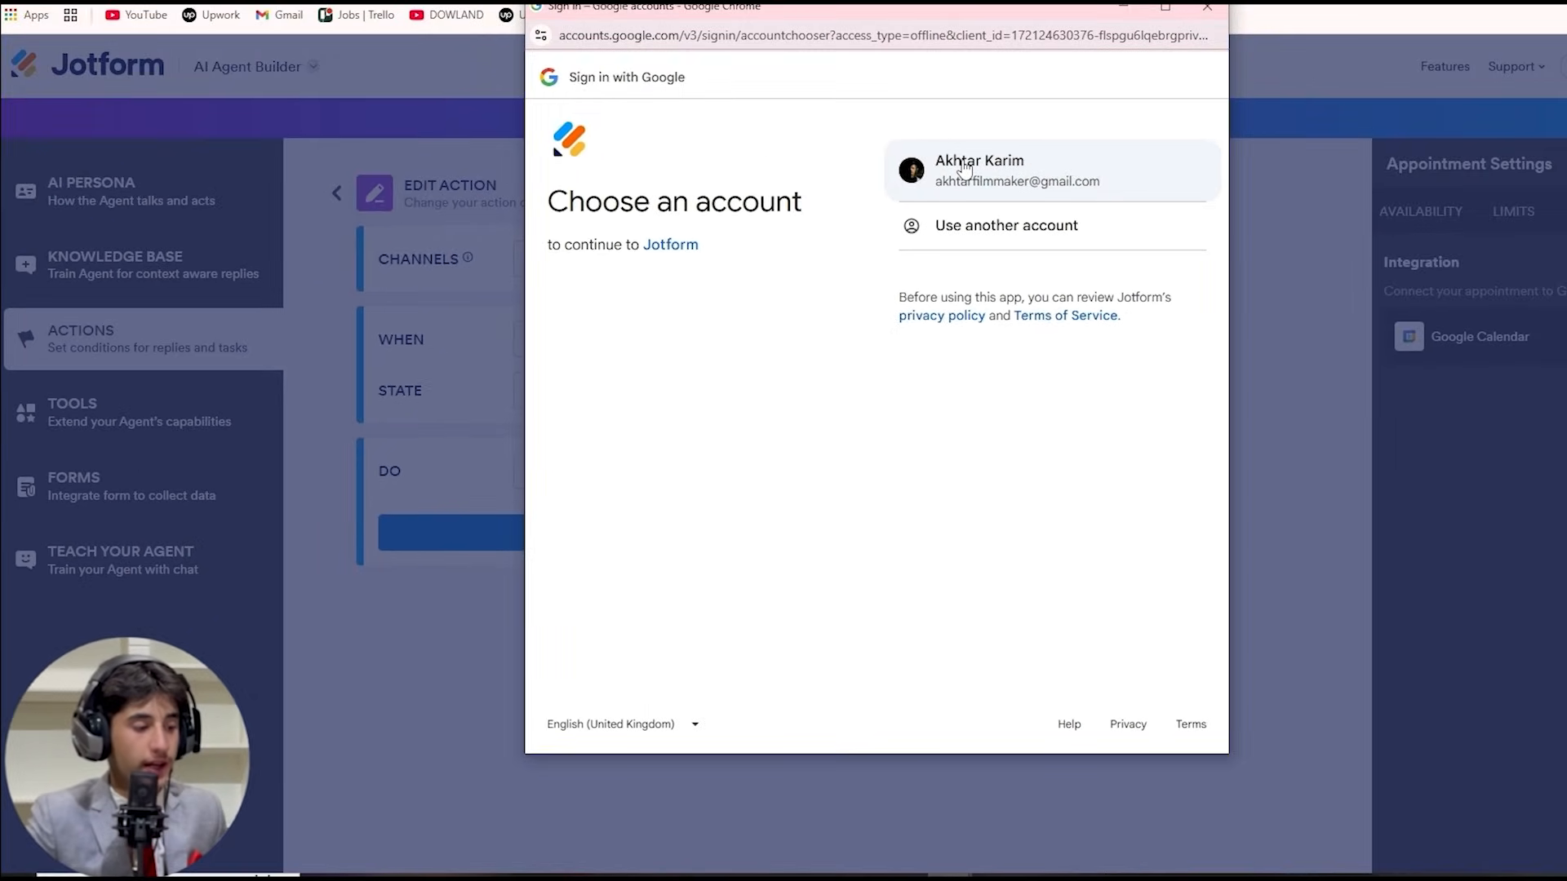
{"action": "left_click", "coordinate": [963, 168]}
{"action": "left_click", "coordinate": [1106, 355]}
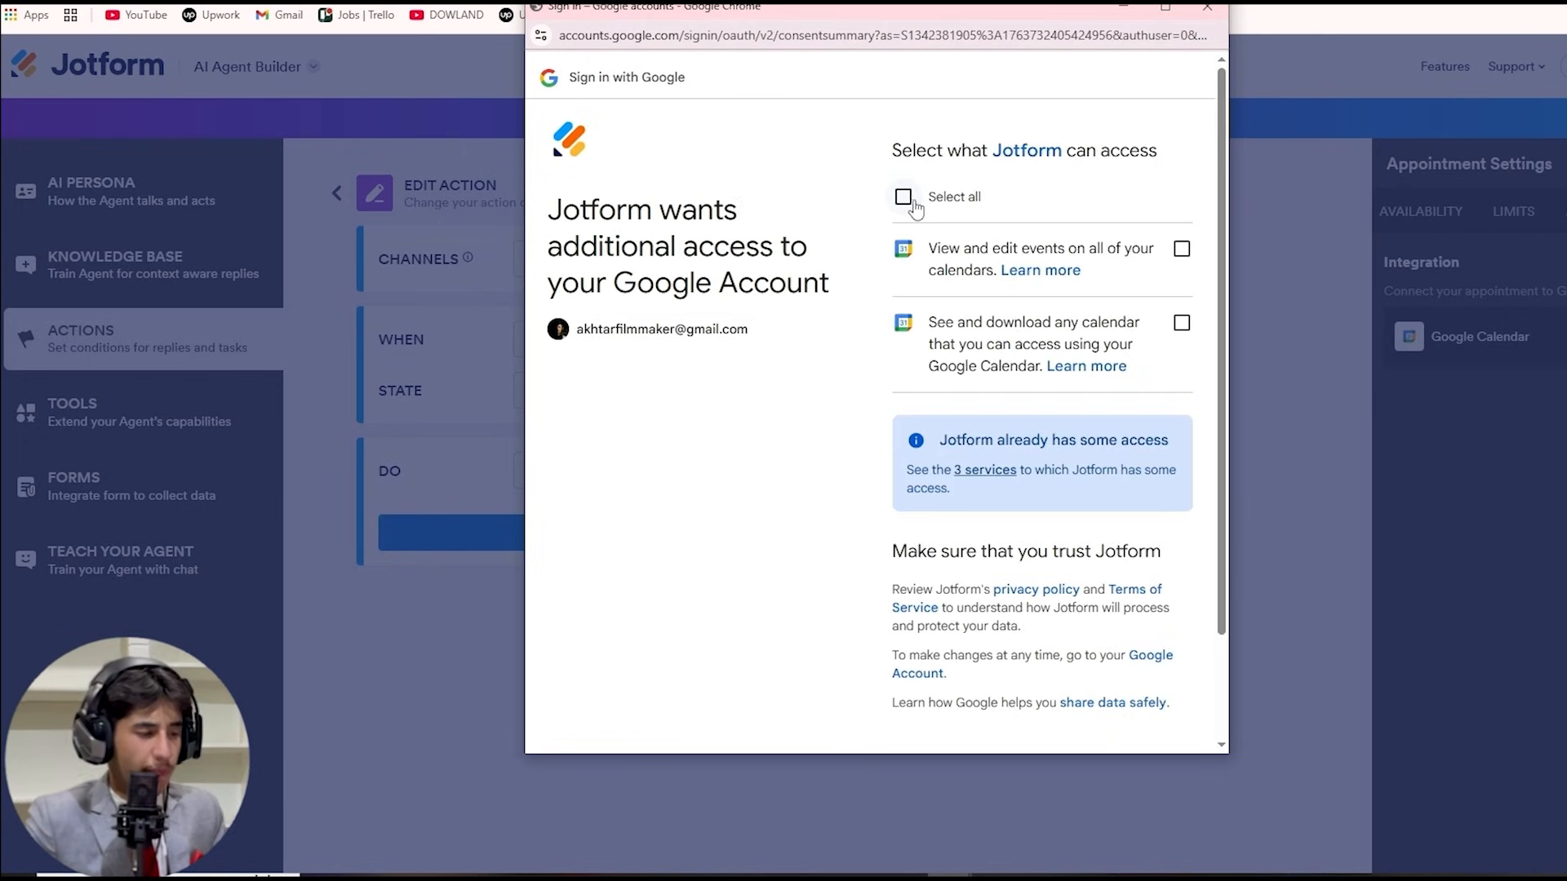
{"action": "left_click", "coordinate": [903, 197]}
{"action": "scroll", "coordinate": [909, 204], "scroll_direction": "down", "scroll_amount": 2}
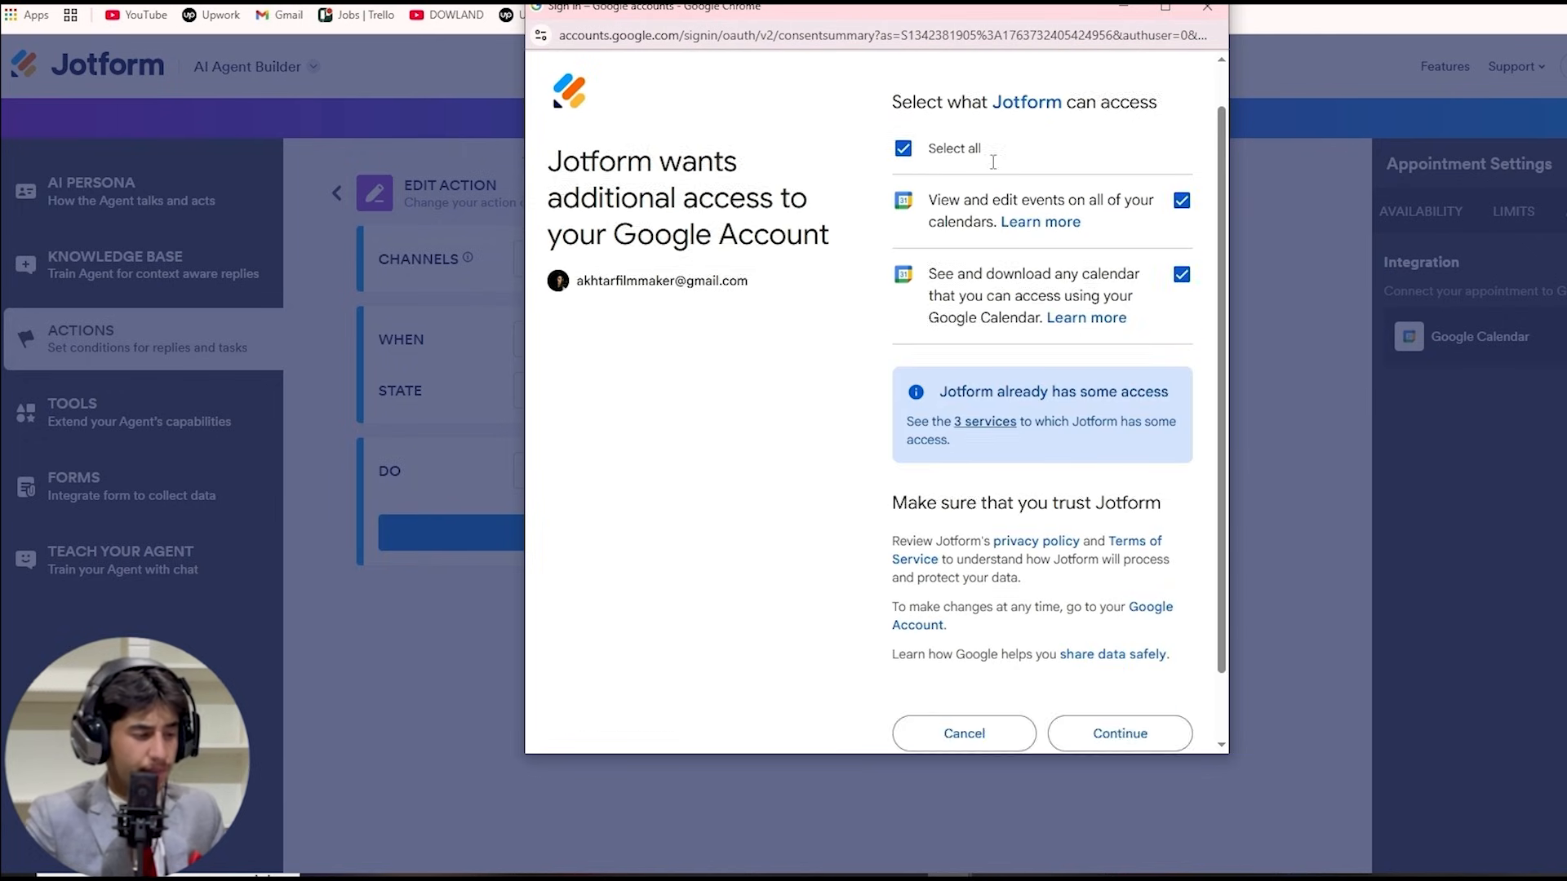
{"action": "left_click", "coordinate": [1143, 698]}
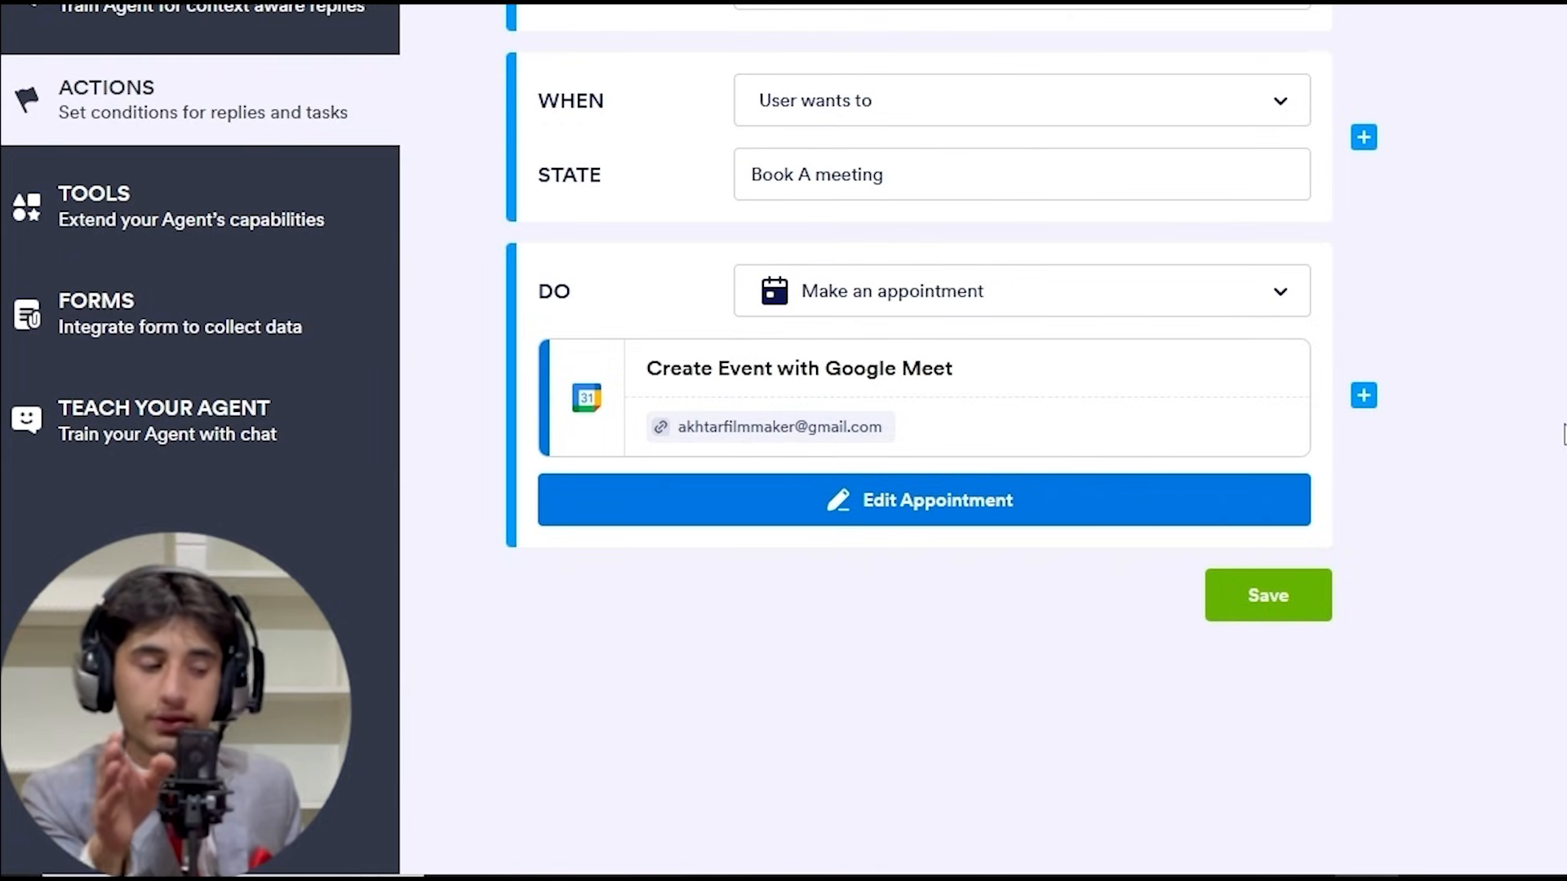
Look through the tools available for extending the agent's capabilities
{"action": "left_click", "coordinate": [81, 235]}
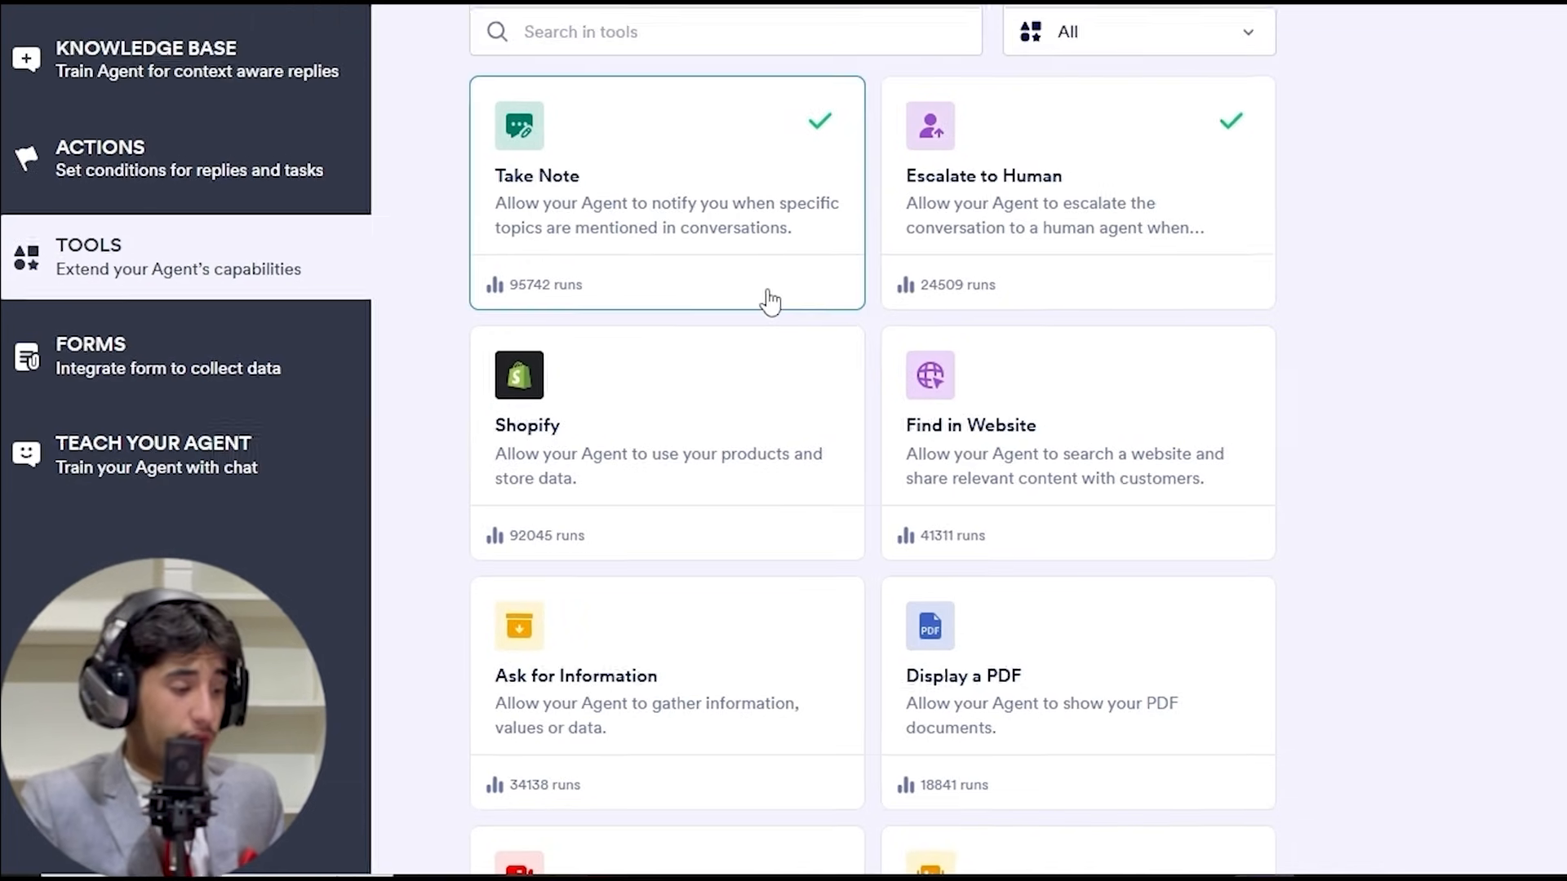
{"action": "scroll", "coordinate": [671, 392], "scroll_direction": "down", "scroll_amount": 15}
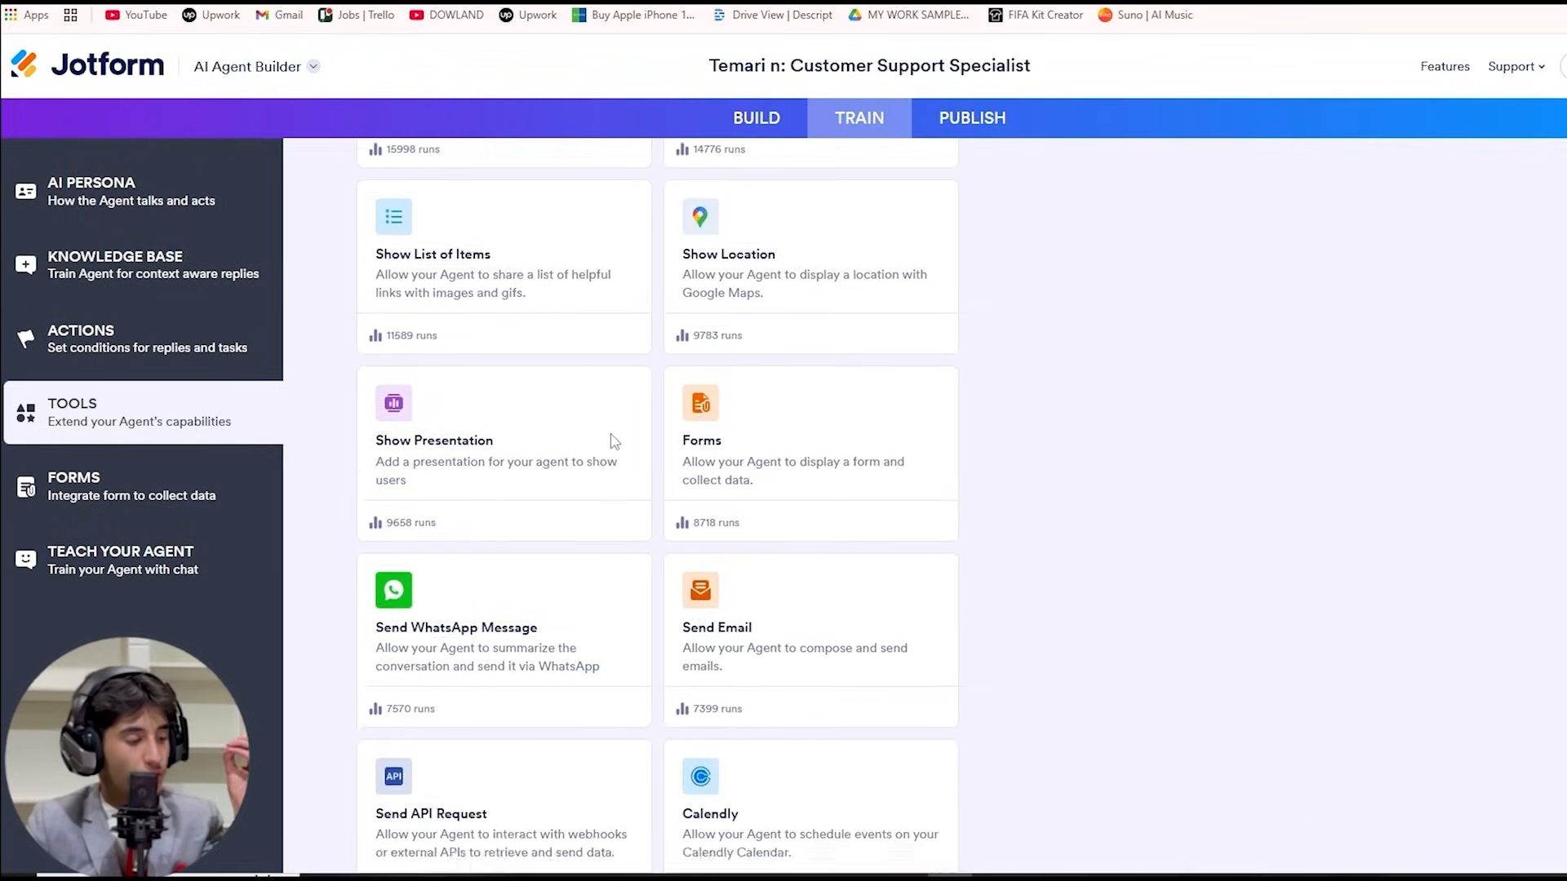
{"action": "scroll", "coordinate": [613, 442], "scroll_direction": "down", "scroll_amount": 2}
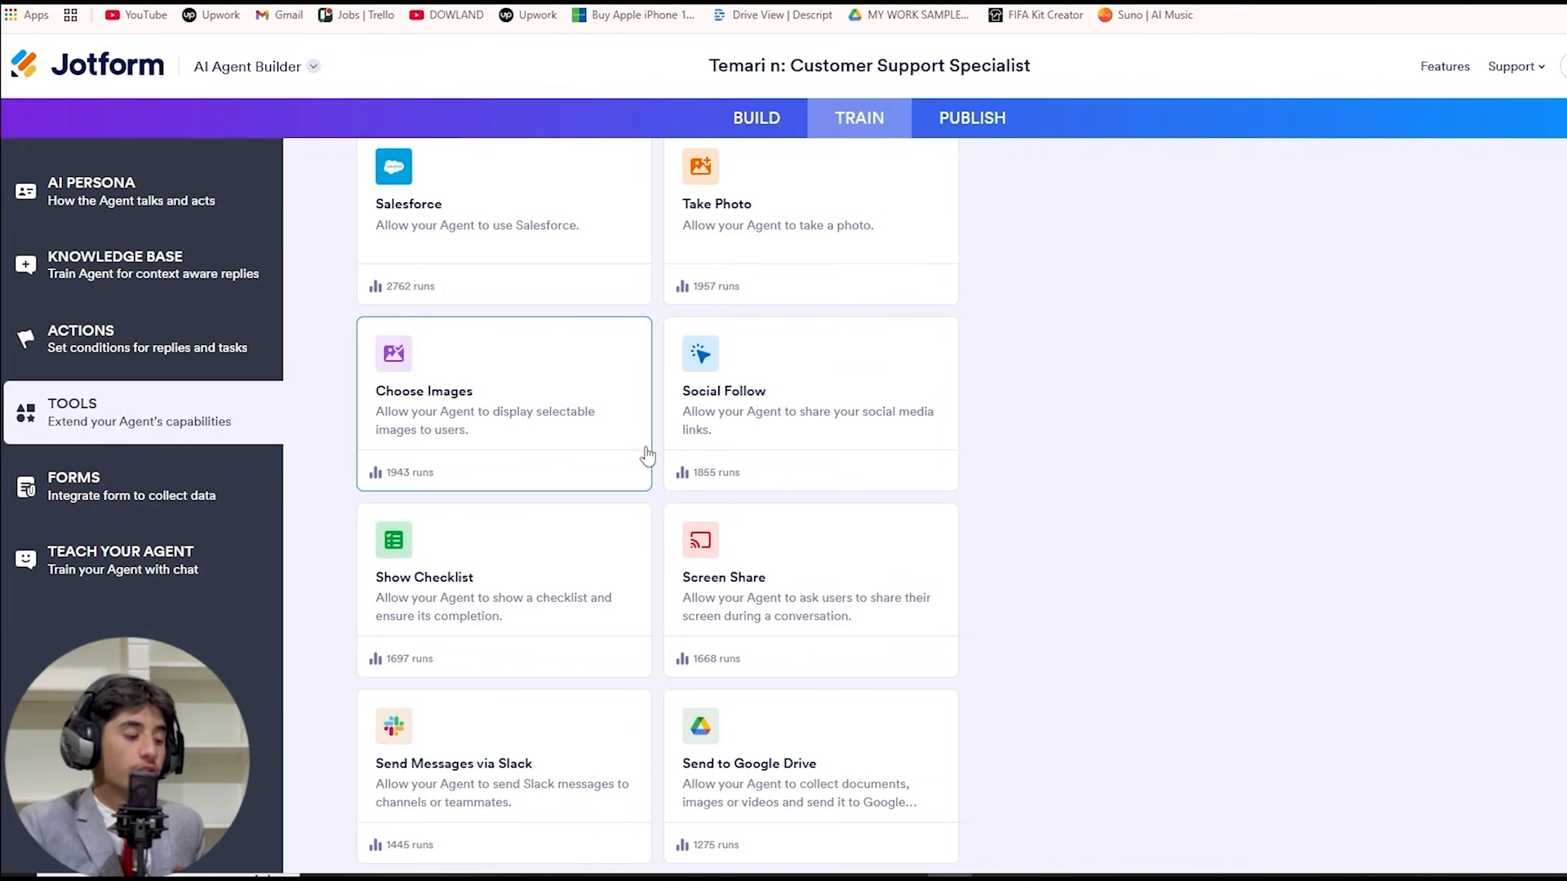
{"action": "scroll", "coordinate": [647, 455], "scroll_direction": "up", "scroll_amount": 10}
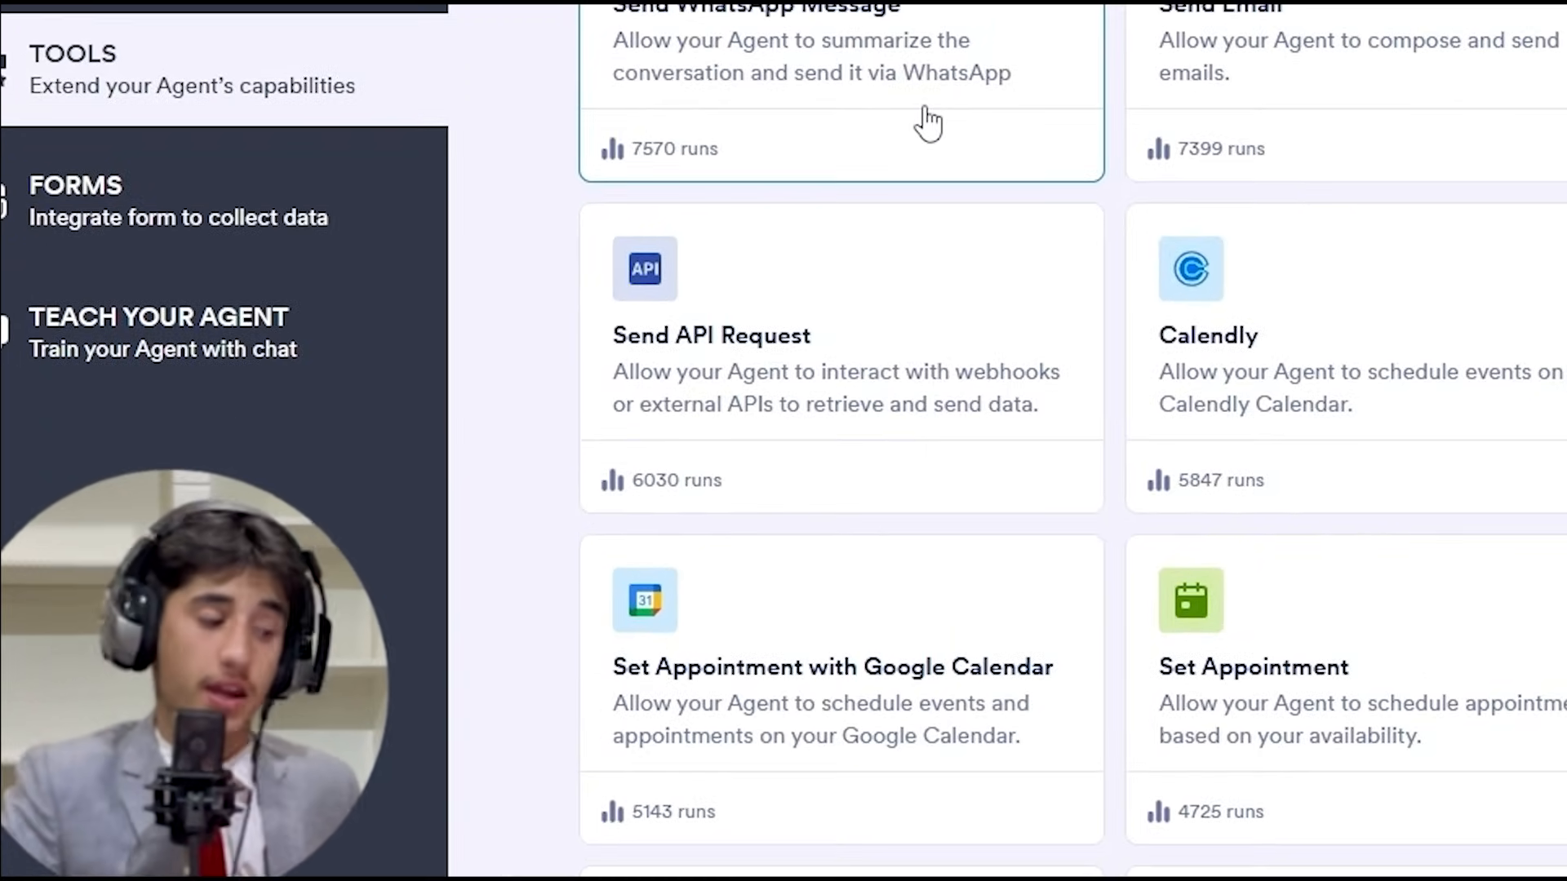
{"action": "scroll", "coordinate": [928, 123], "scroll_direction": "up", "scroll_amount": 2}
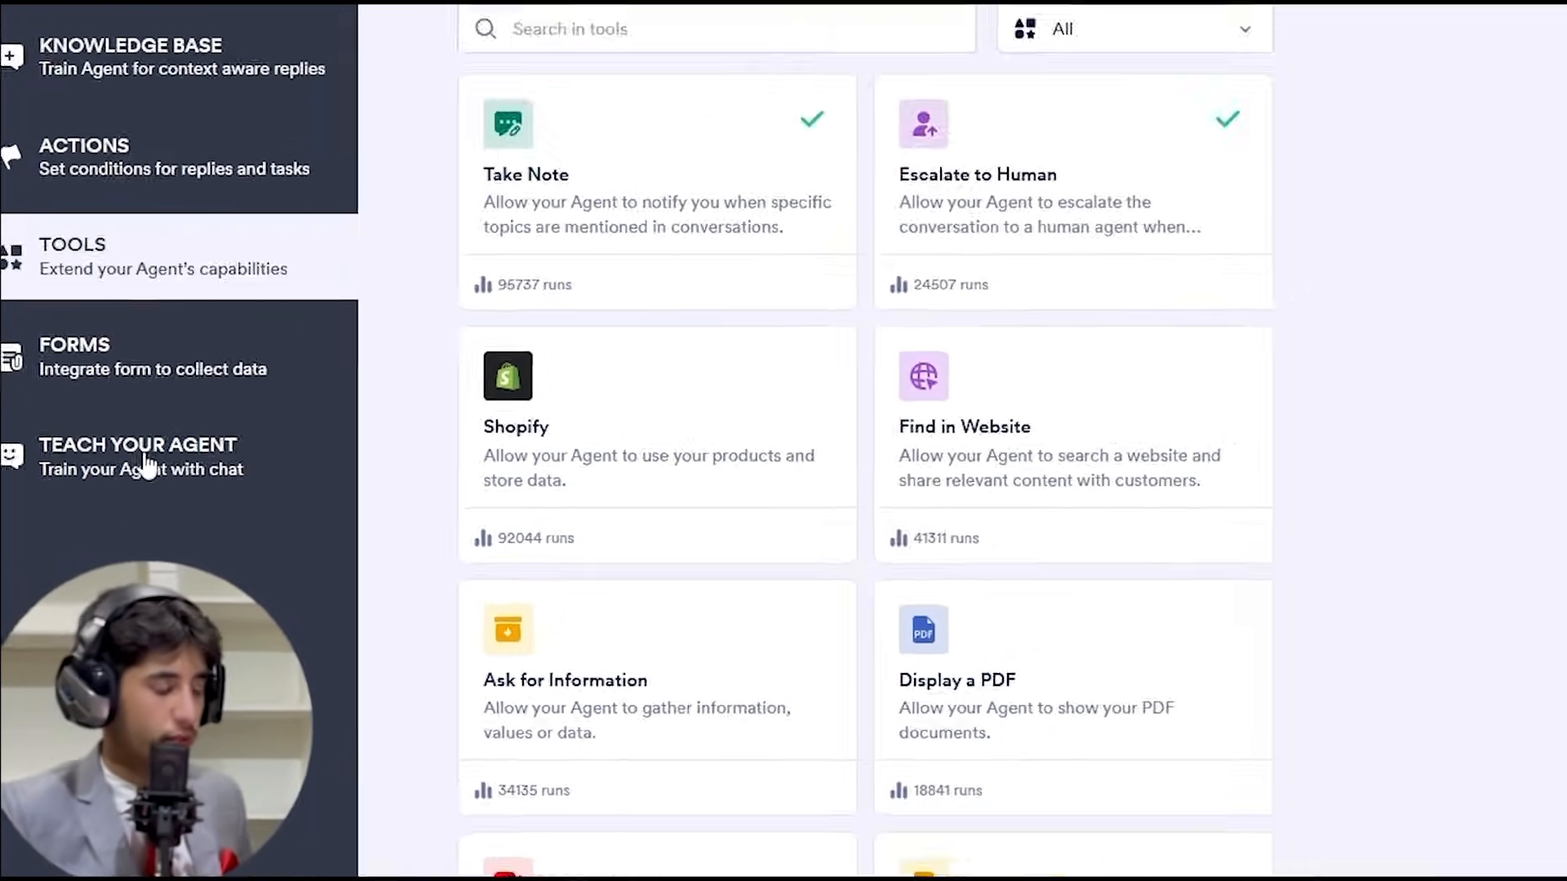
Teach the agent through chat with the instruction "never menion cusomters name"
{"action": "left_click", "coordinate": [145, 466]}
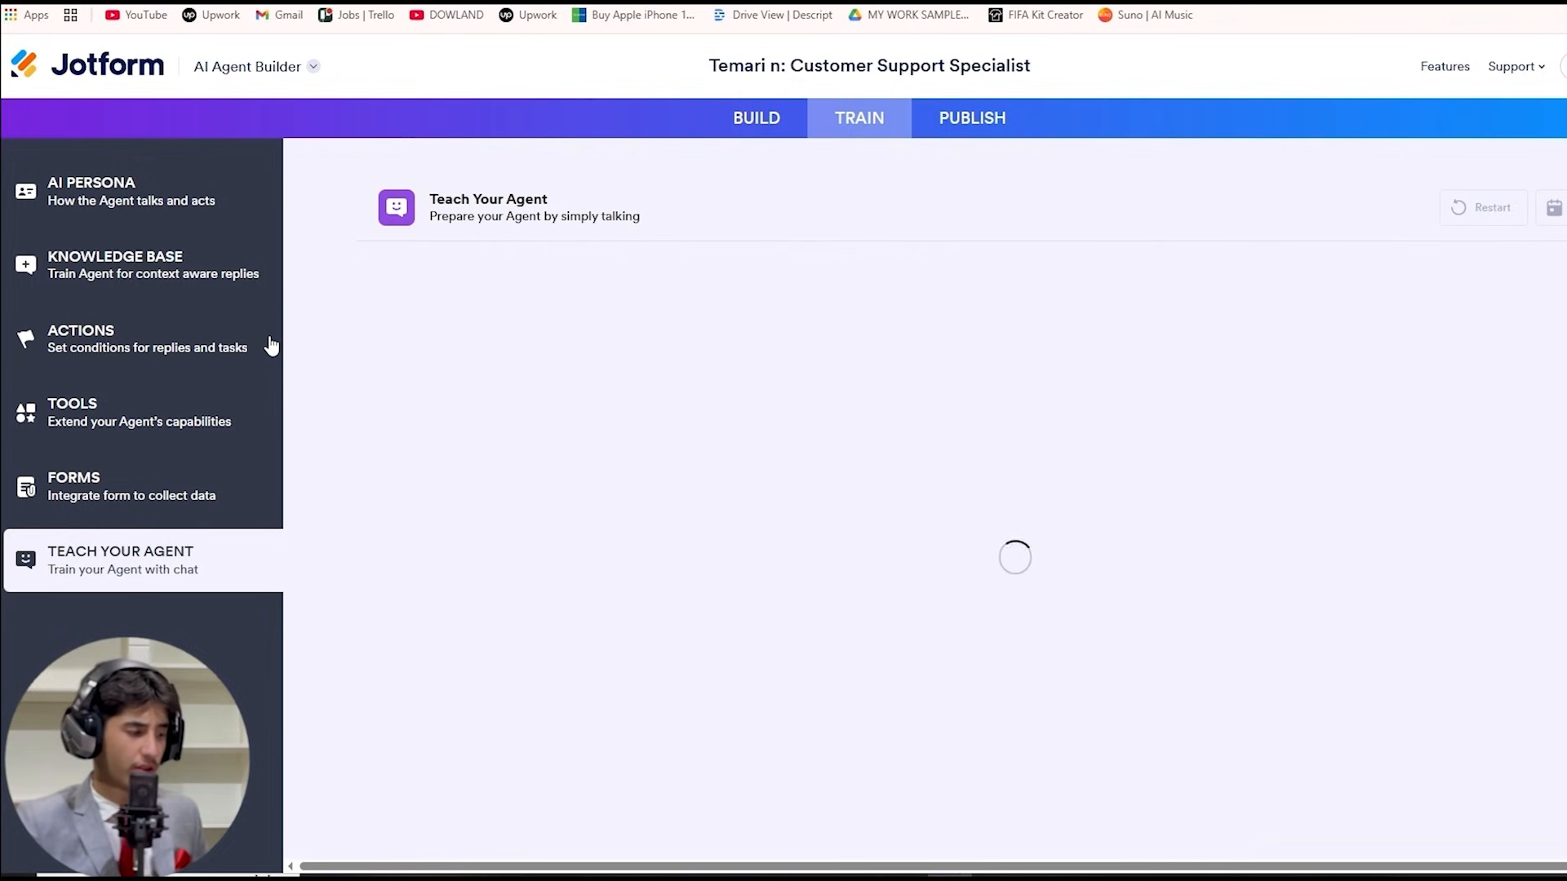
{"action": "left_click", "coordinate": [690, 759]}
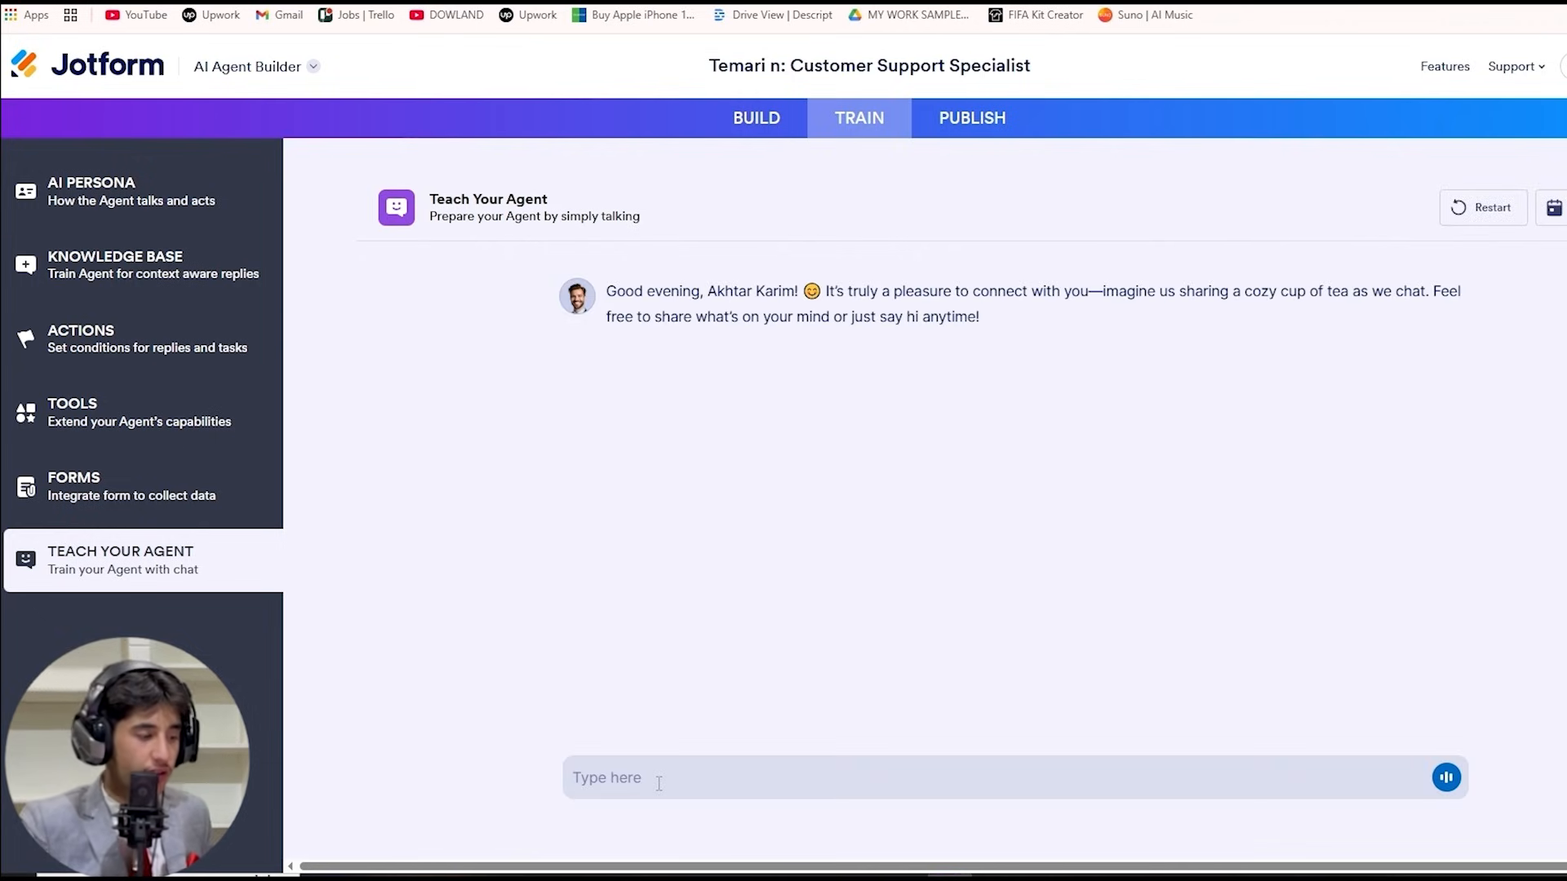
{"action": "type", "text": "never "}
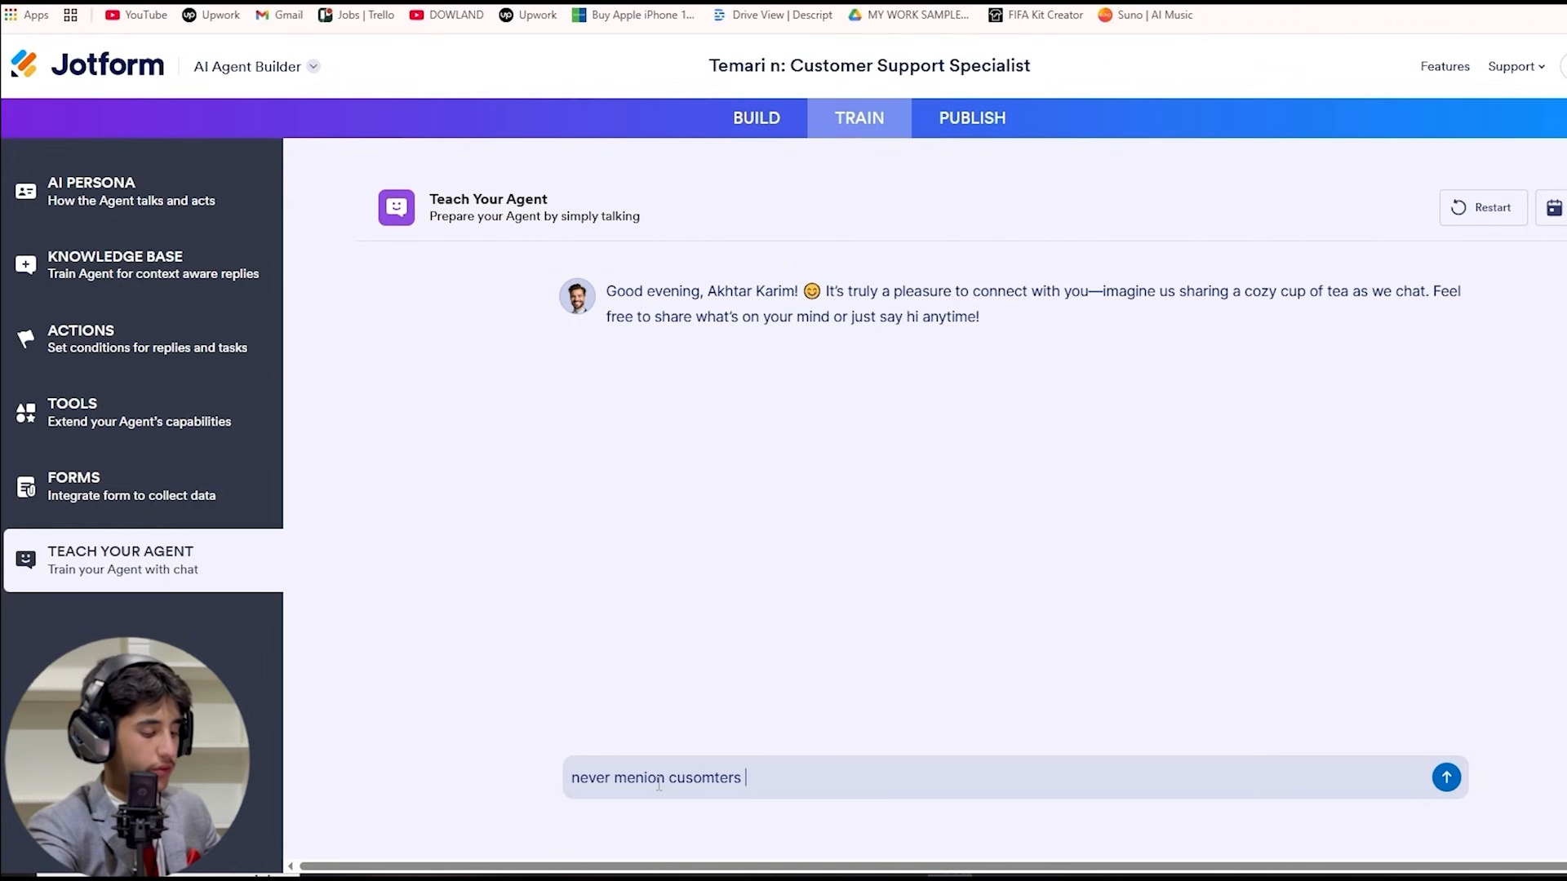
{"action": "type", "text": "me"}
{"action": "key", "text": "Return"}
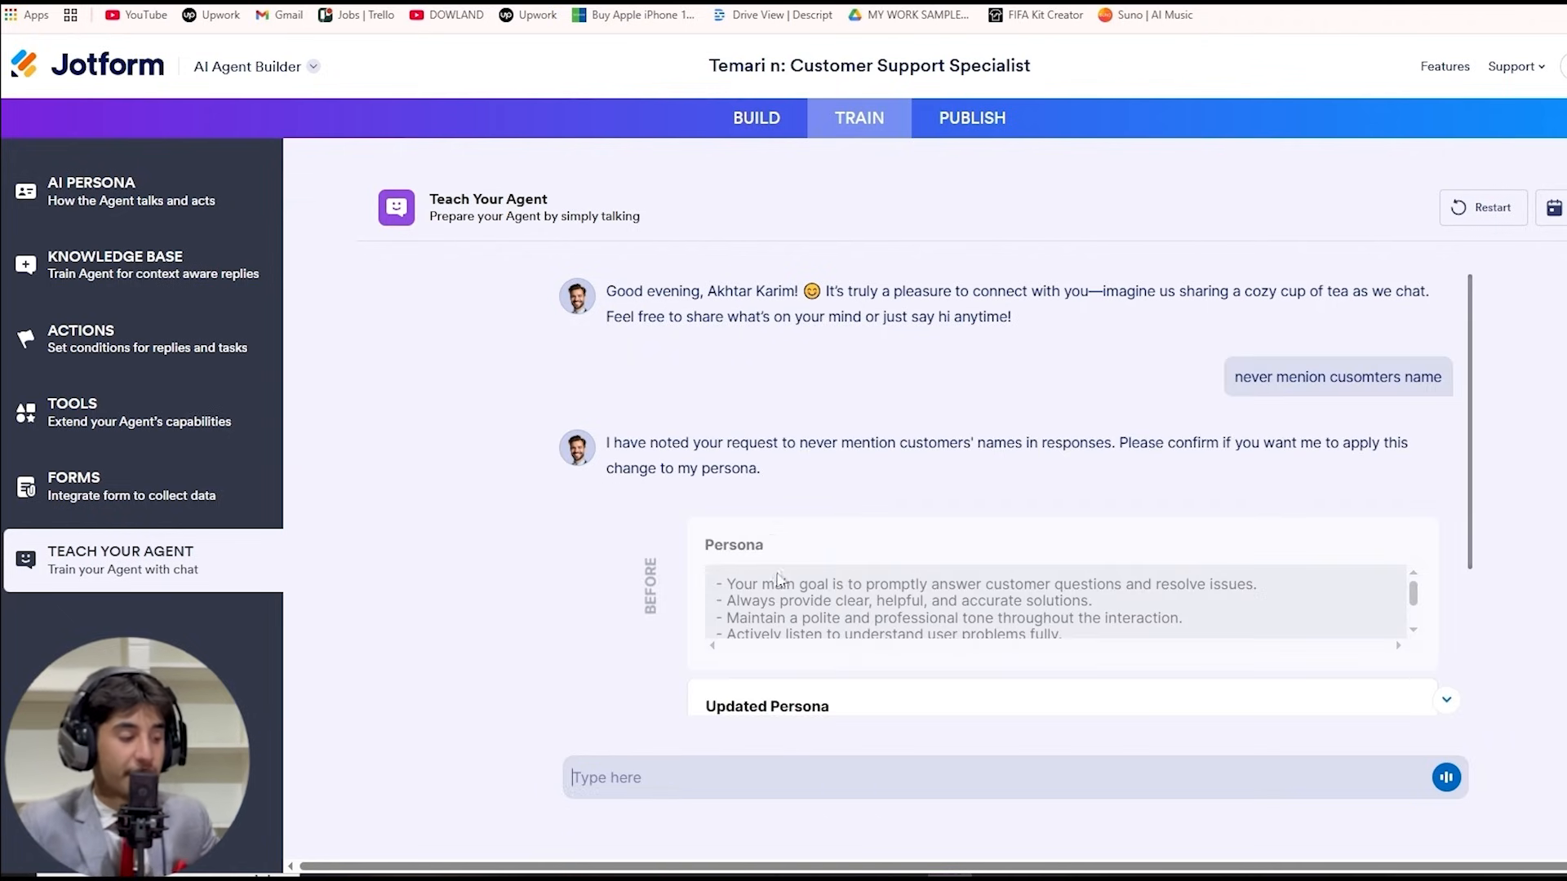
Review the agent's reply and the updated persona, and approve the proposed persona change
{"action": "left_click_drag", "start_coordinate": [1240, 373], "coordinate": [1457, 360]}
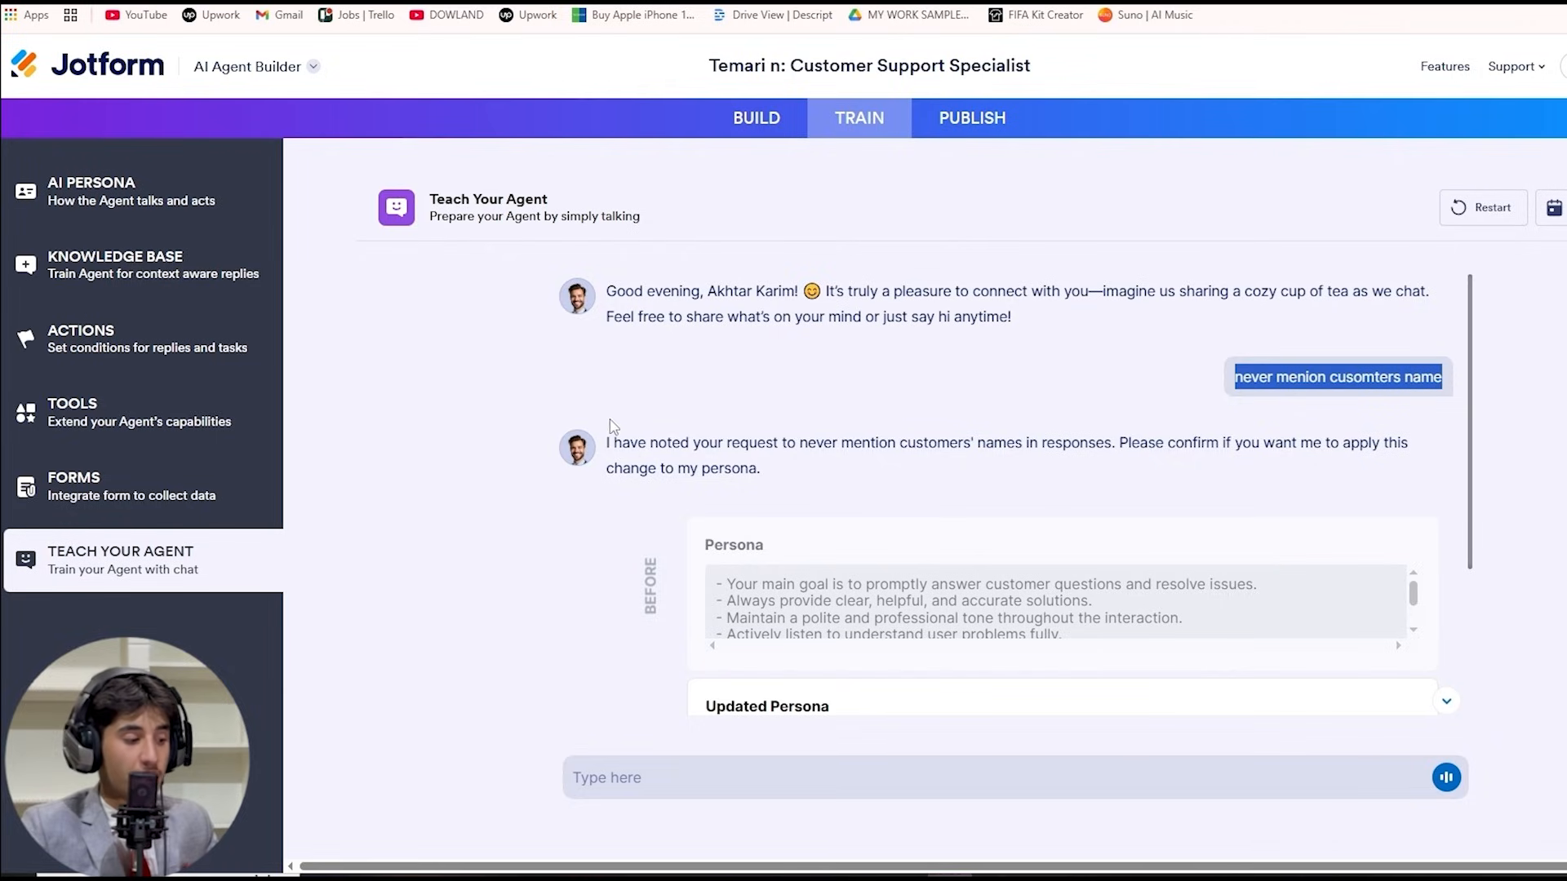
{"action": "left_click_drag", "start_coordinate": [607, 439], "coordinate": [1224, 441]}
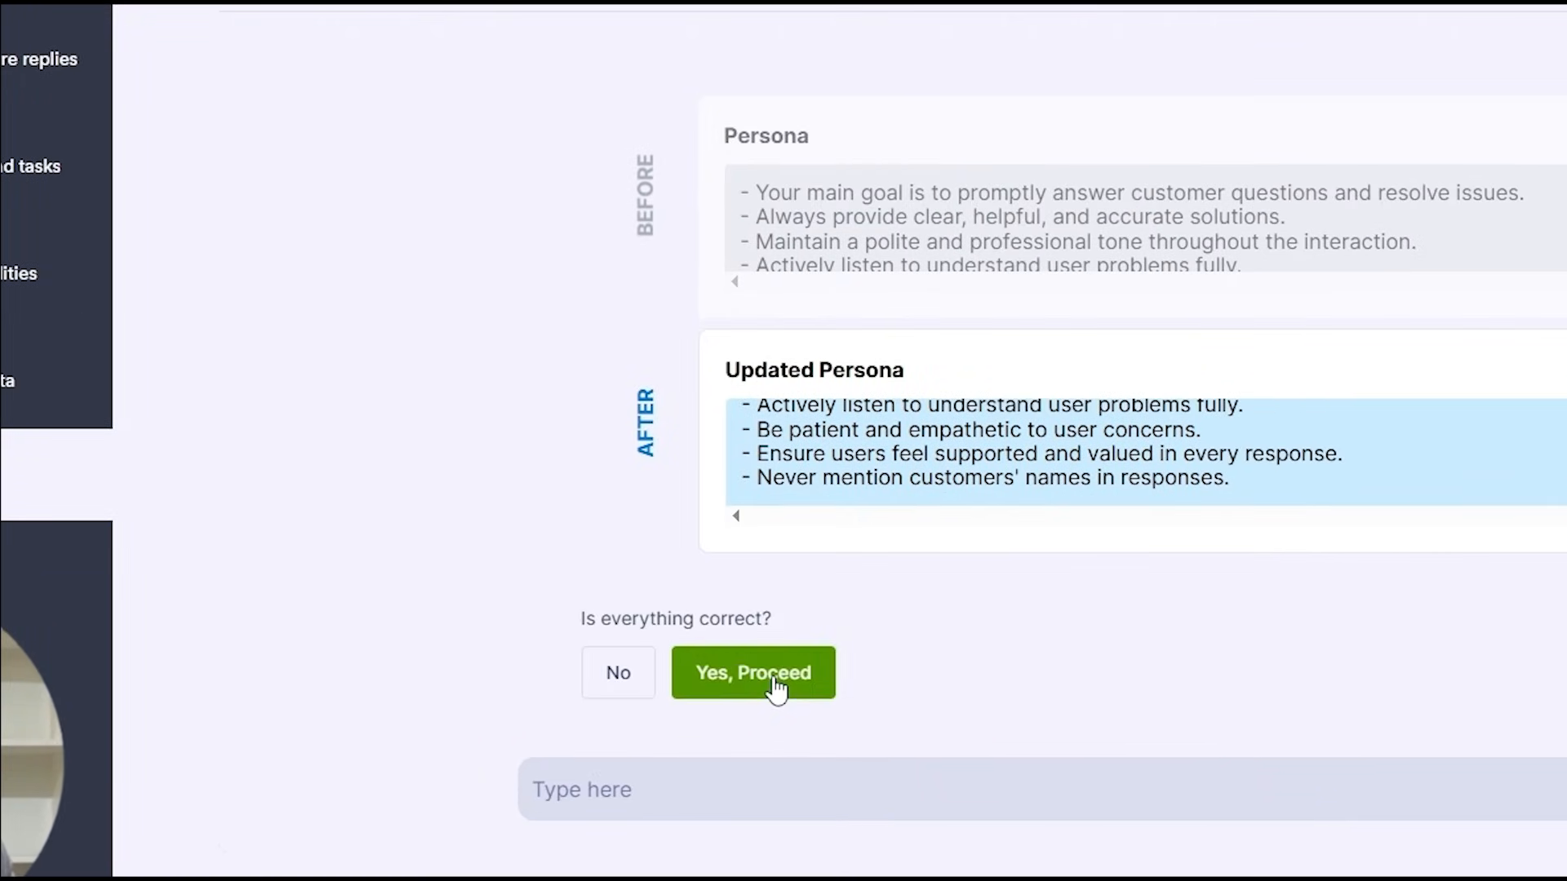
{"action": "left_click", "coordinate": [774, 678]}
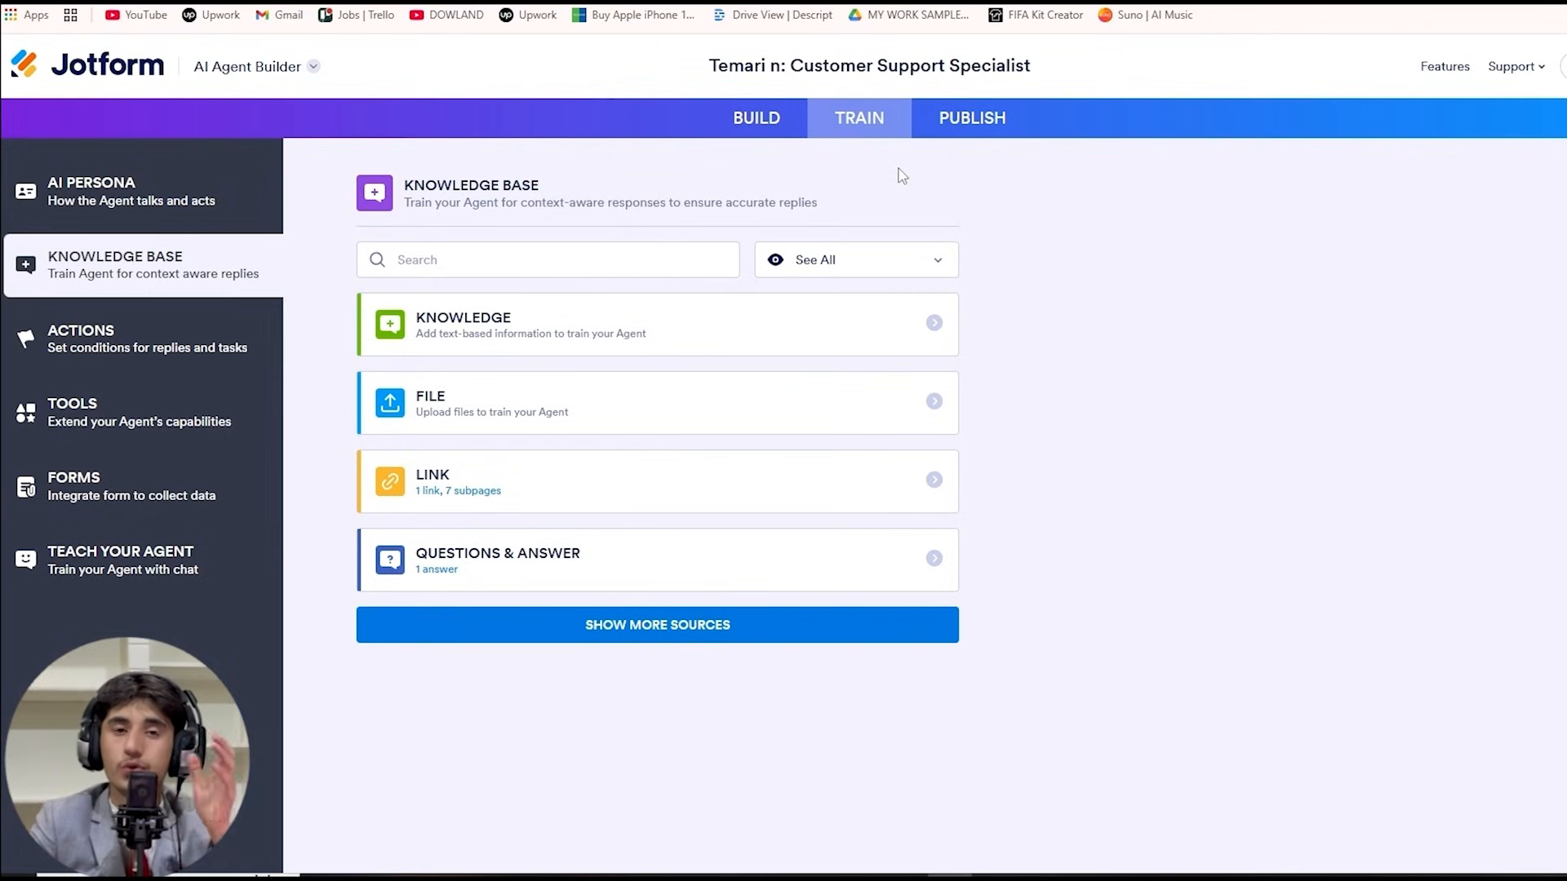
Return to building the agent and look through the ready-made avatars in the gallery
{"action": "left_click", "coordinate": [759, 123]}
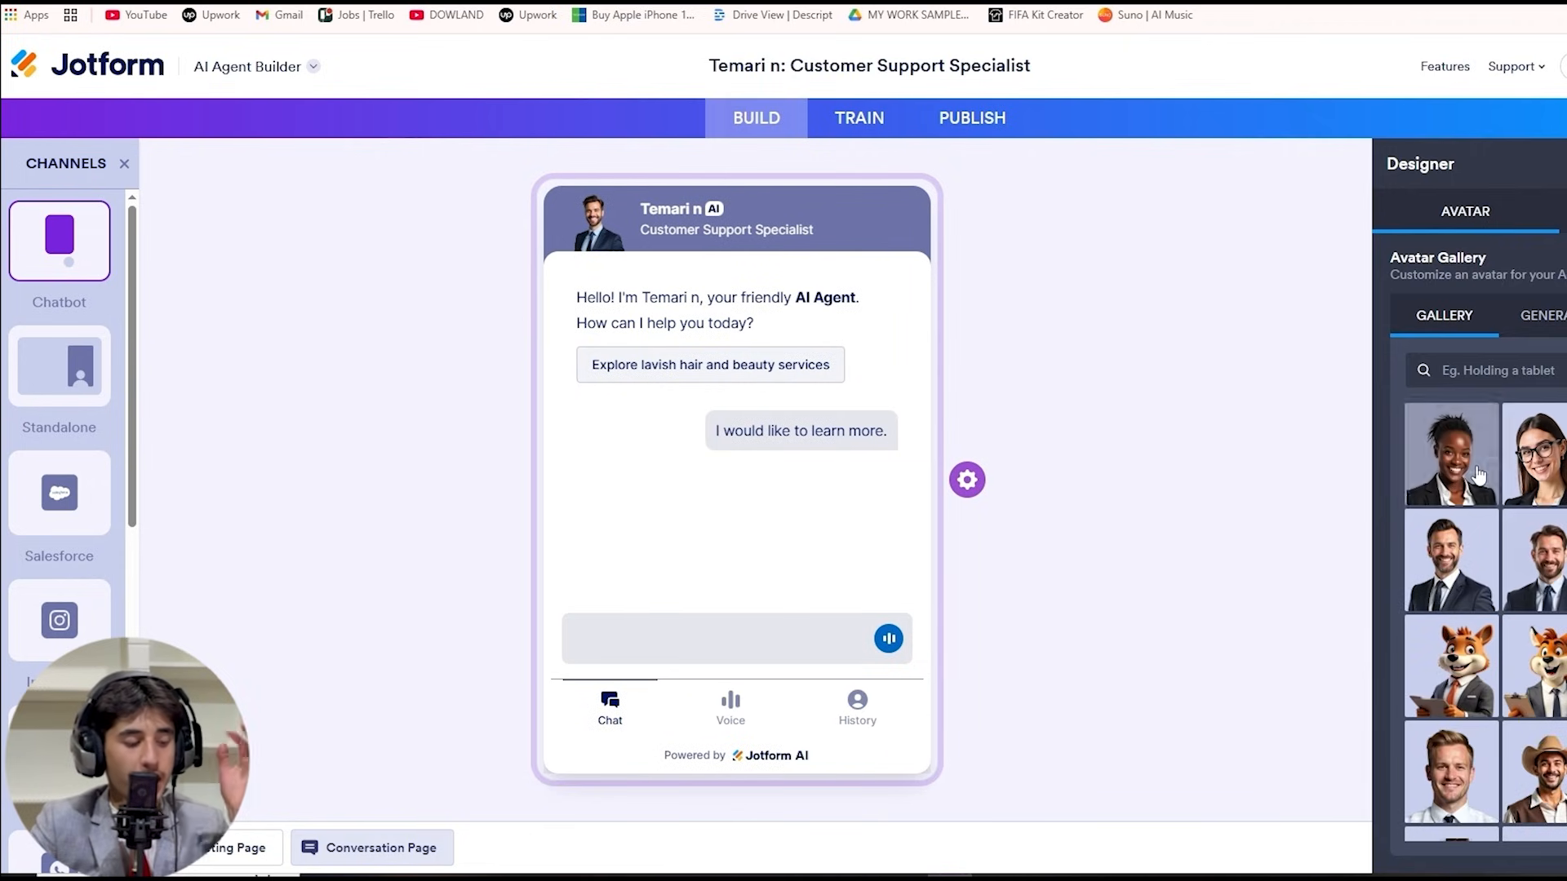
{"action": "scroll", "coordinate": [1479, 473], "scroll_direction": "down", "scroll_amount": 5}
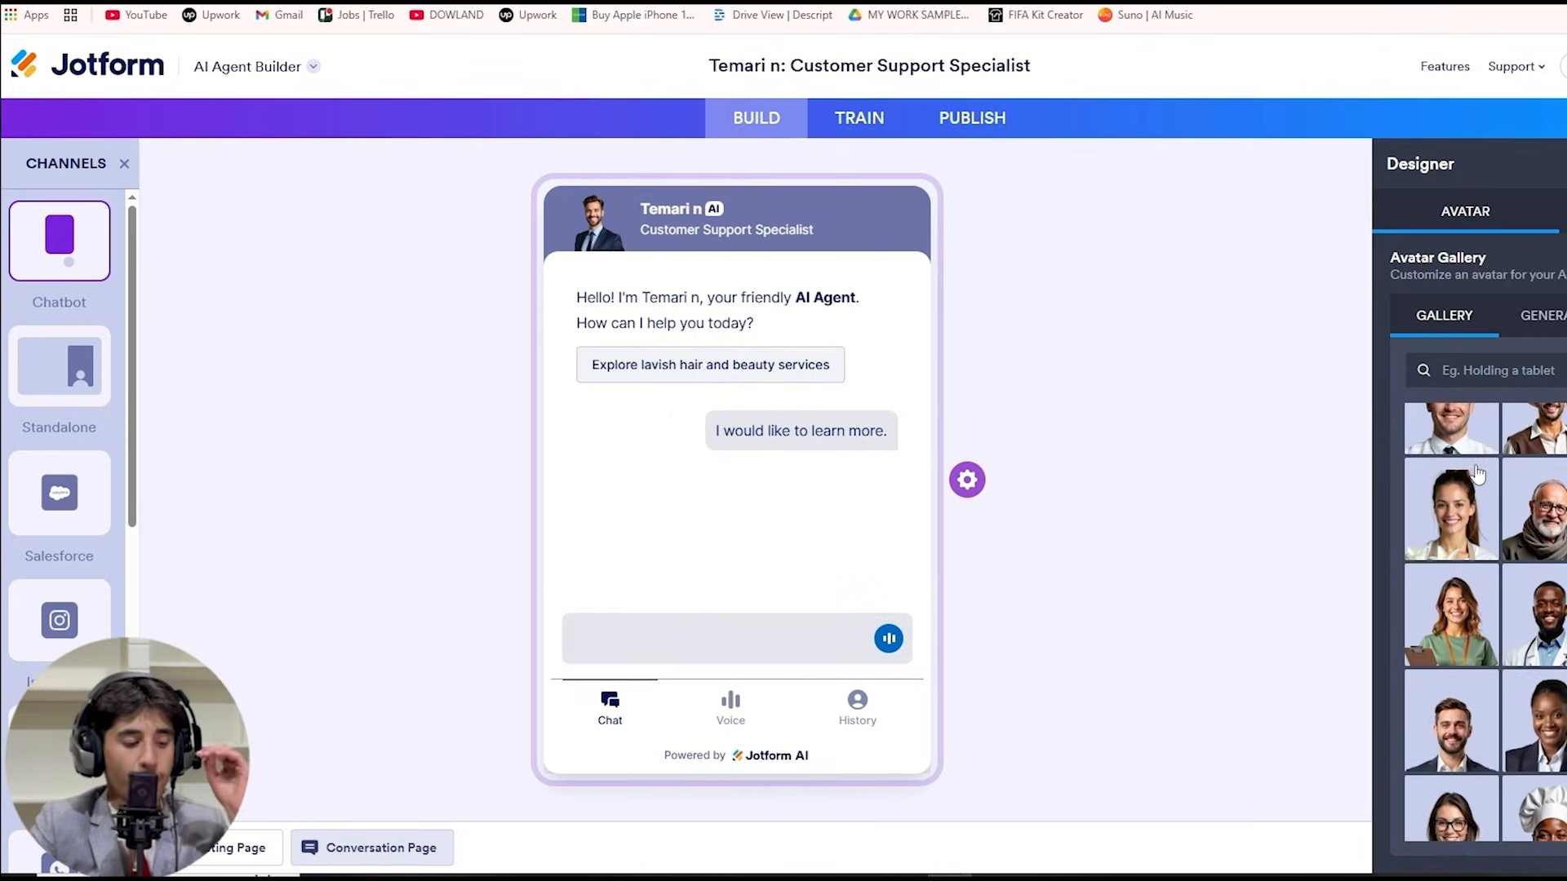
{"action": "scroll", "coordinate": [1479, 474], "scroll_direction": "down", "scroll_amount": 10}
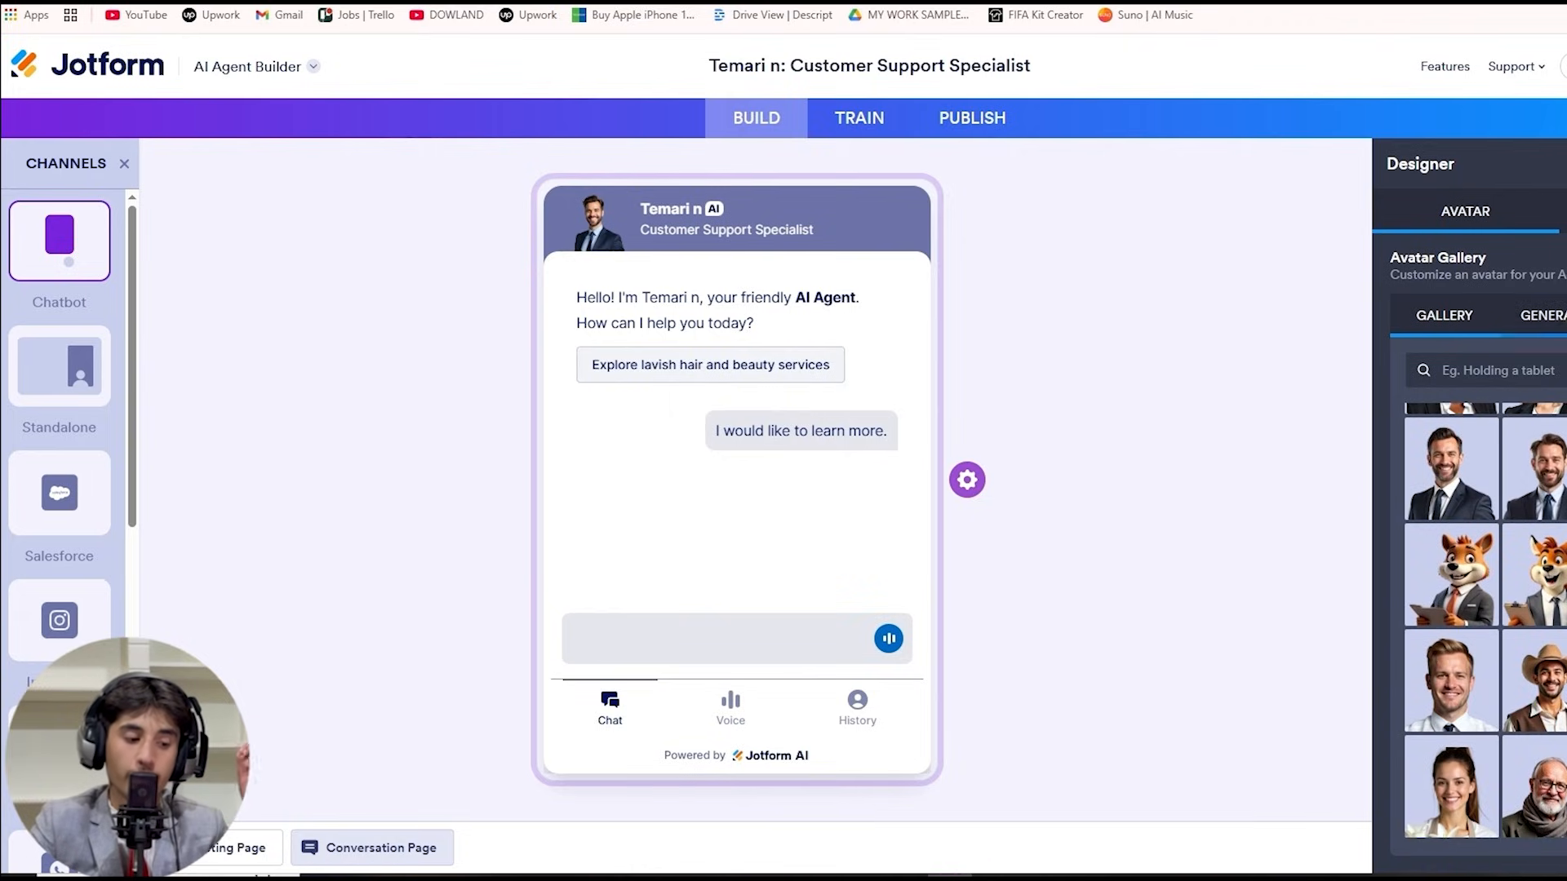
Generate a custom avatar, replacing the default prompt with a description of a "young beutiful lady" working in a "beauty saloon"
{"action": "left_click", "coordinate": [1566, 316]}
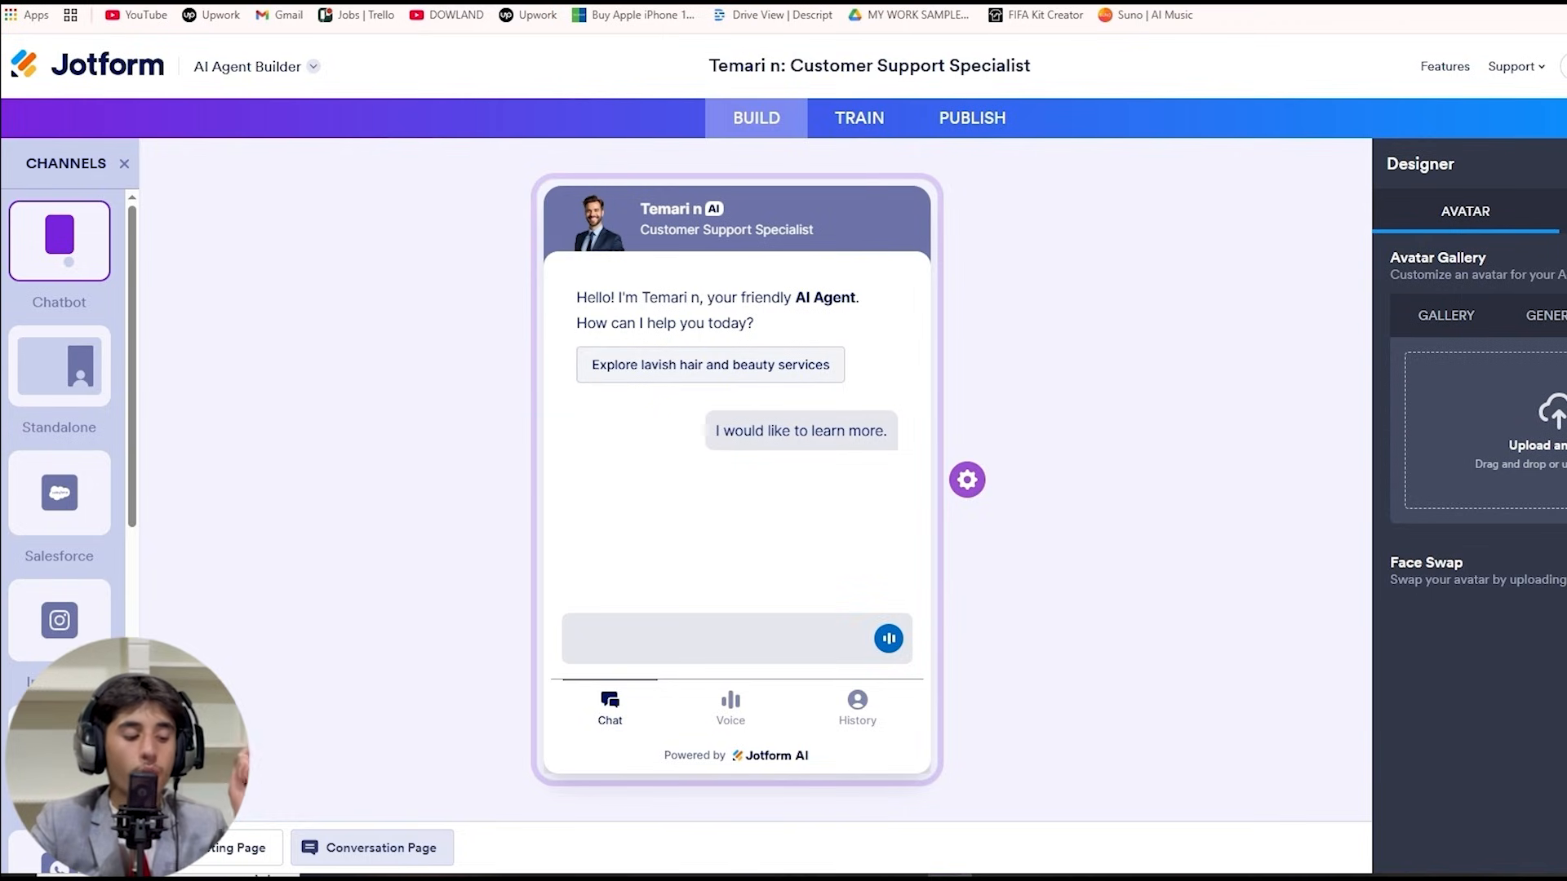
{"action": "left_click", "coordinate": [1547, 316]}
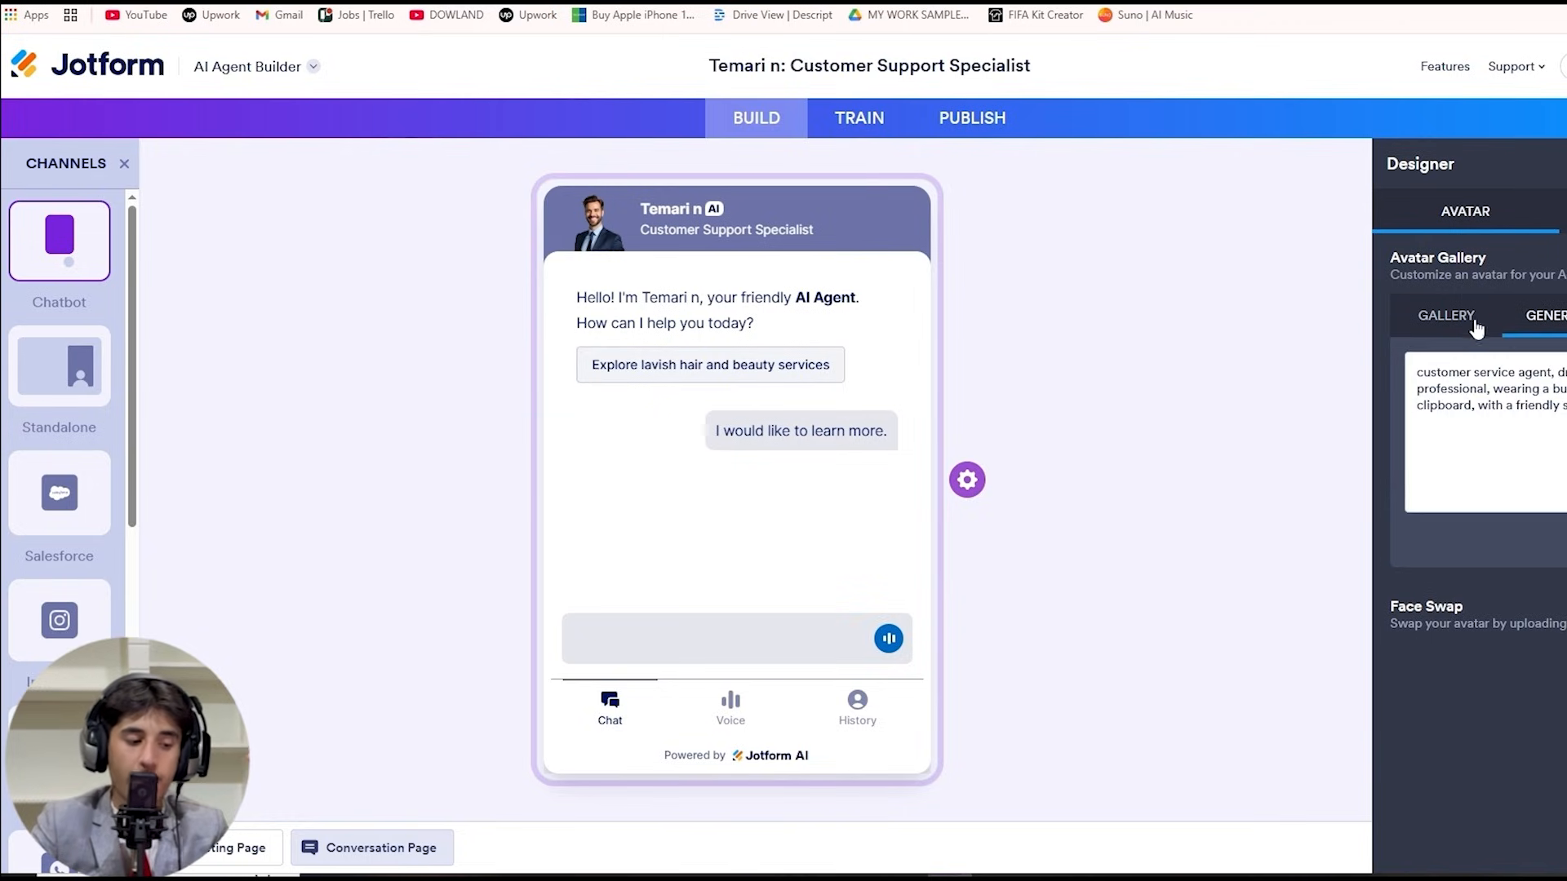
{"action": "left_click", "coordinate": [1450, 371]}
{"action": "key", "text": "ctrl+a"}
{"action": "key", "text": "BackSpace"}
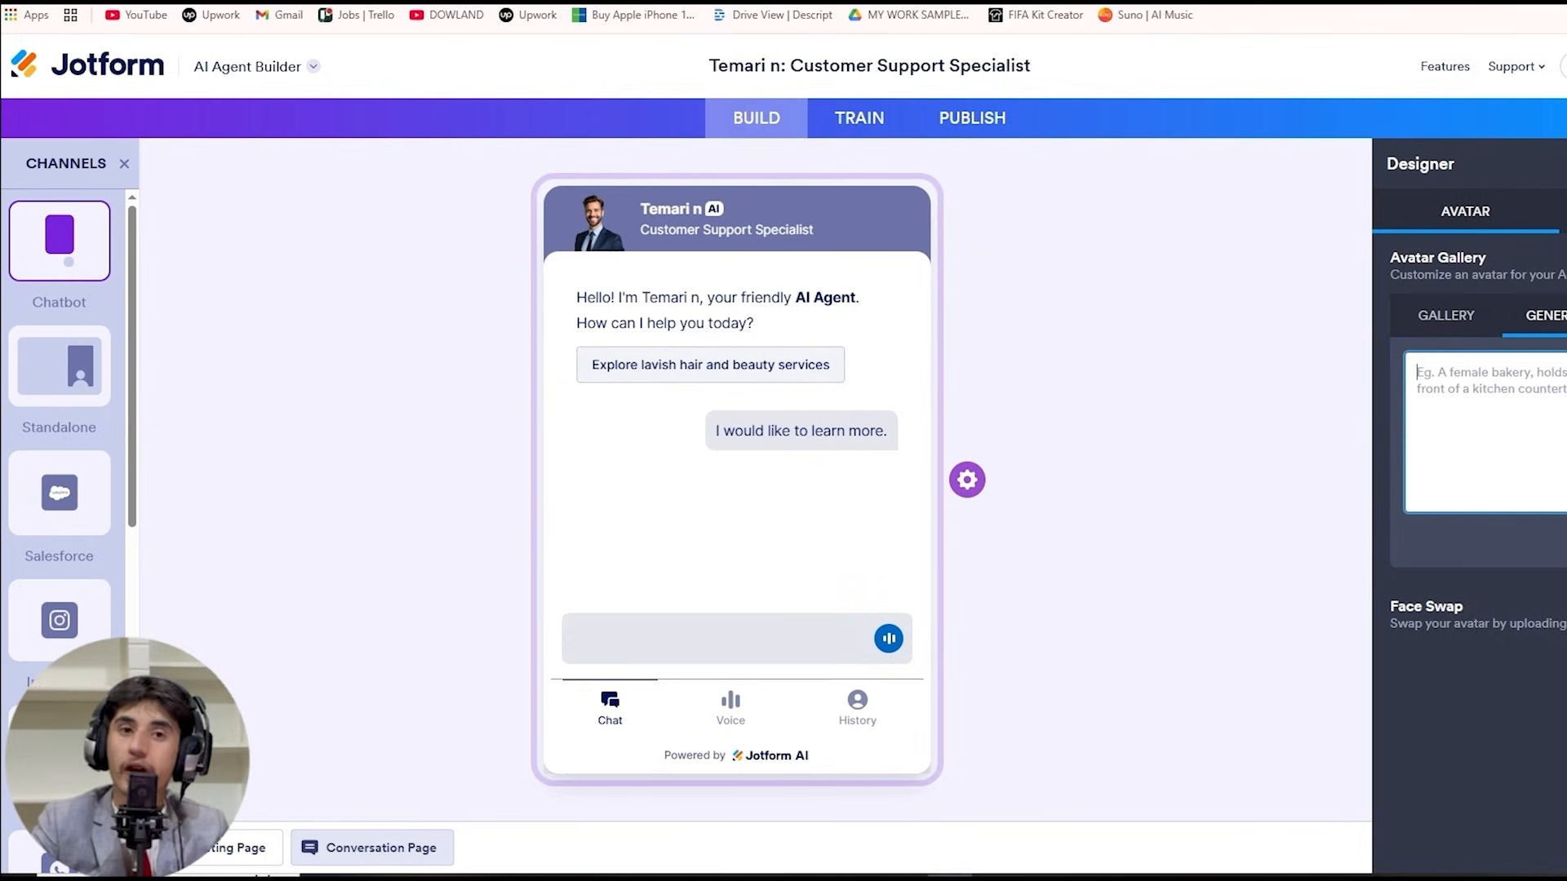
{"action": "type", "text": "a young beut"}
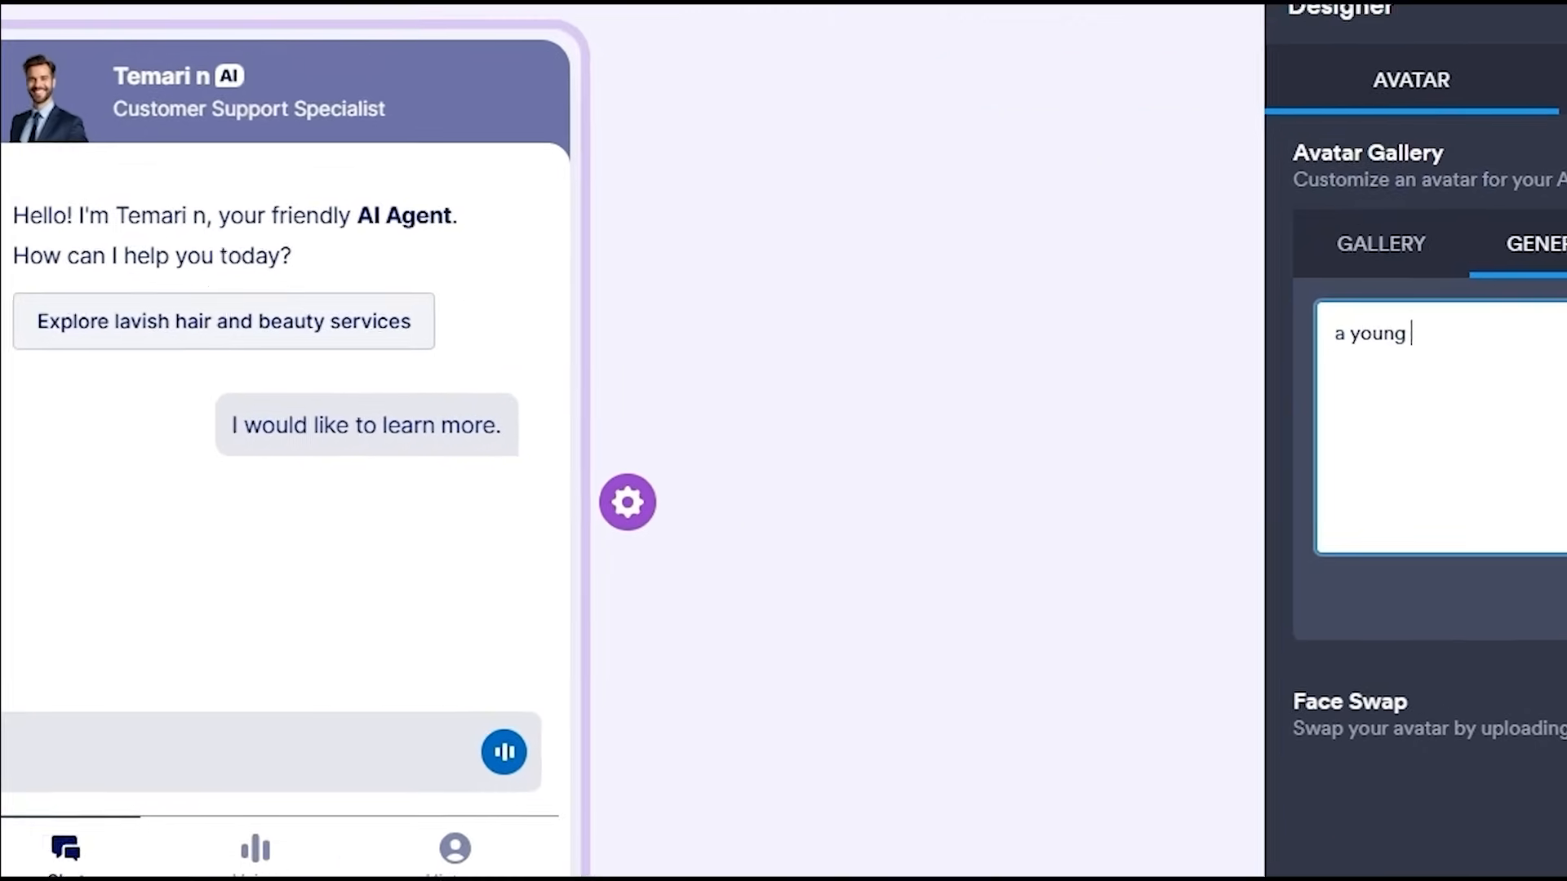
{"action": "type", "text": "iful lad"}
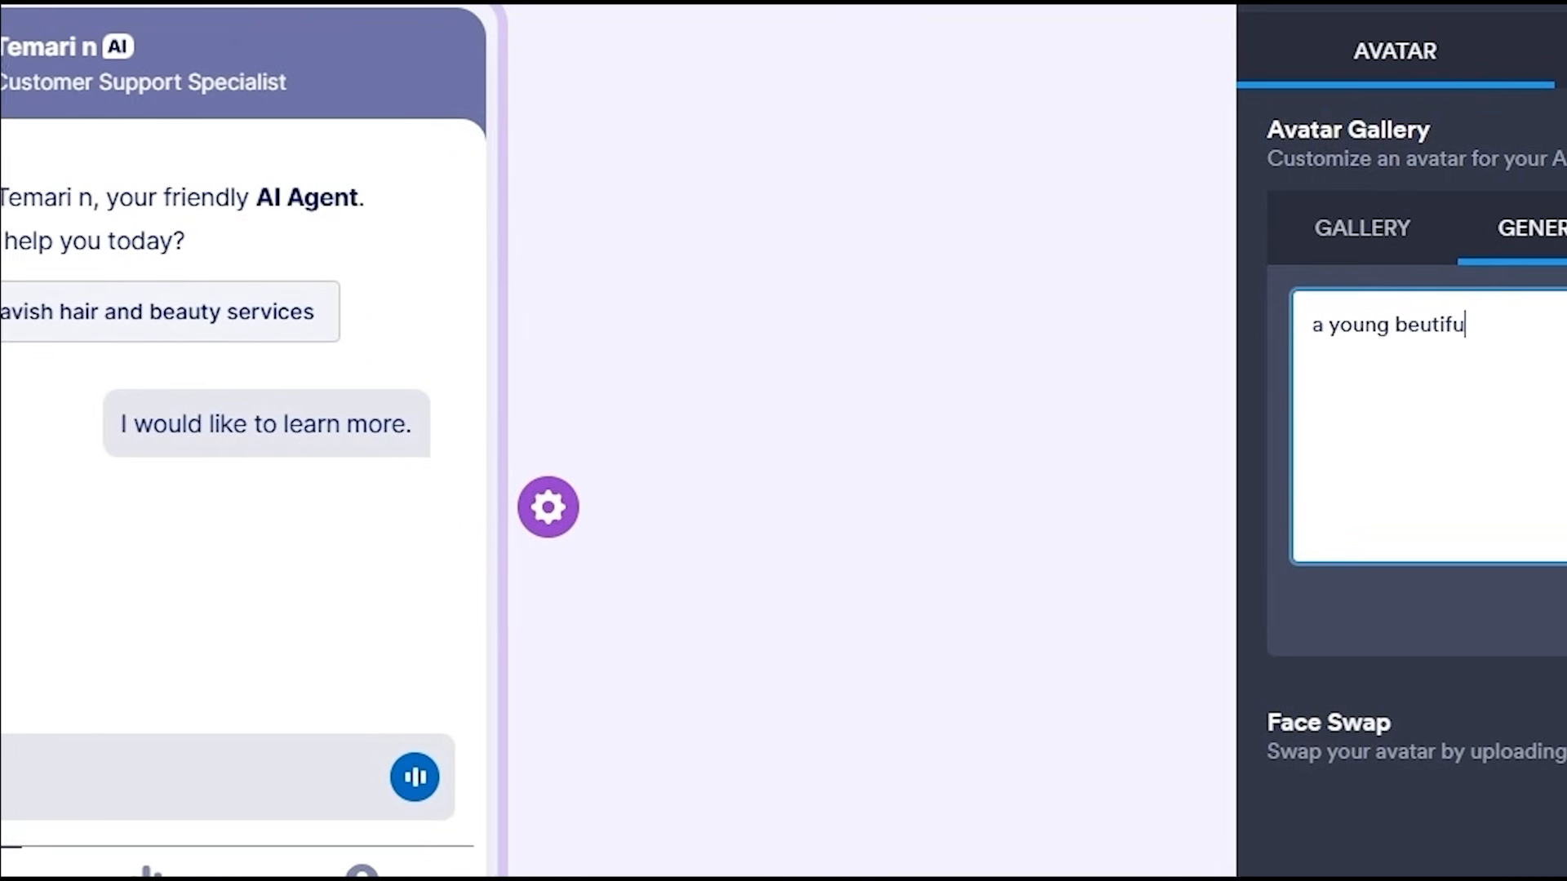
{"action": "type", "text": "y "}
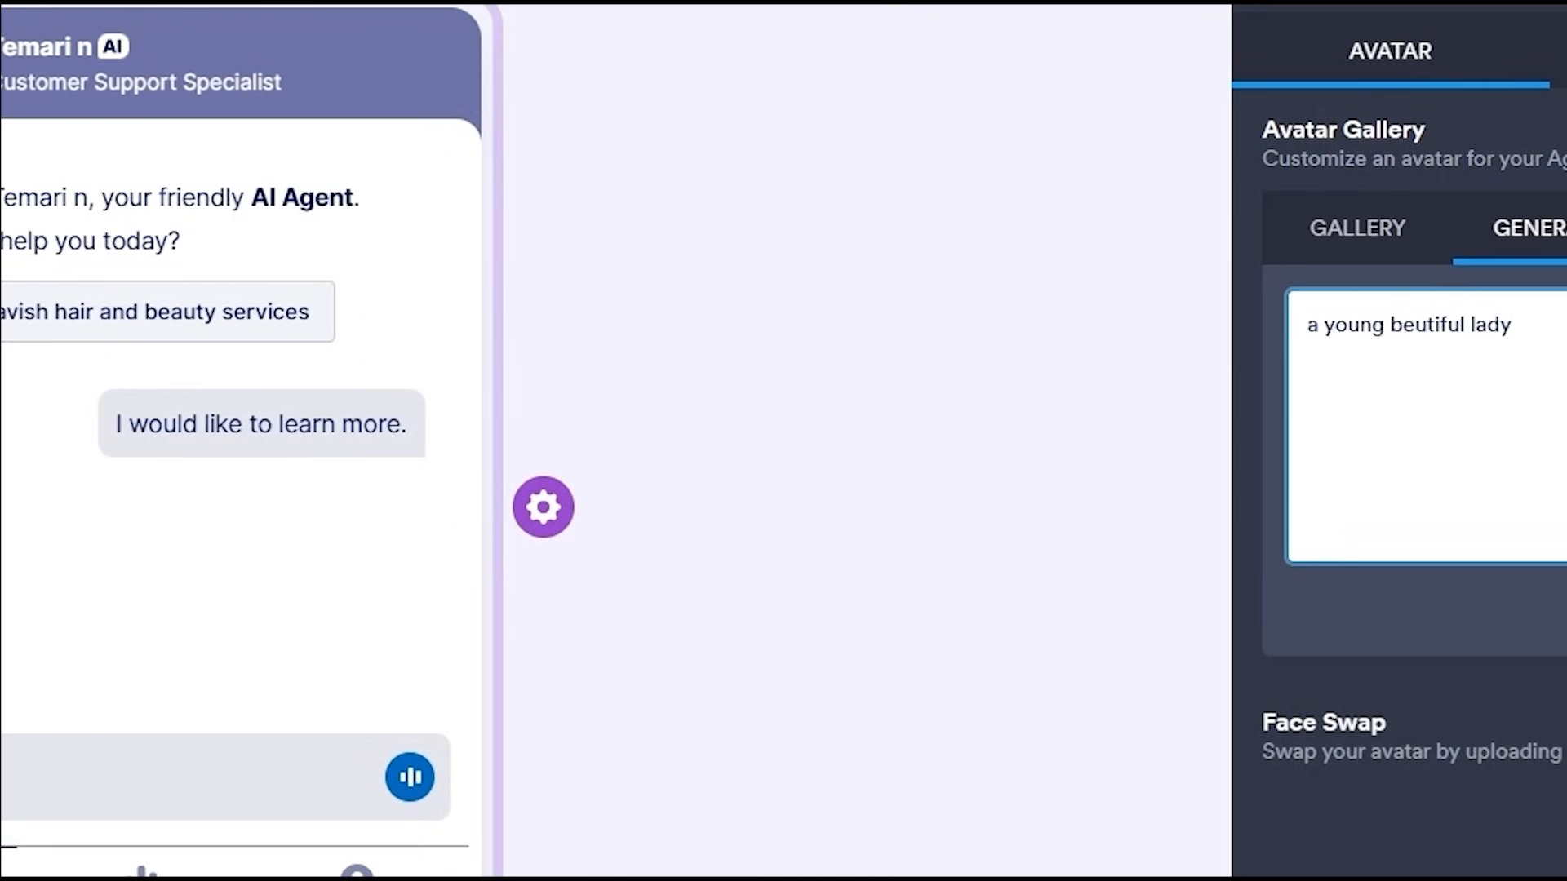
{"action": "type", "text": "wok"}
{"action": "type", "text": "beau"}
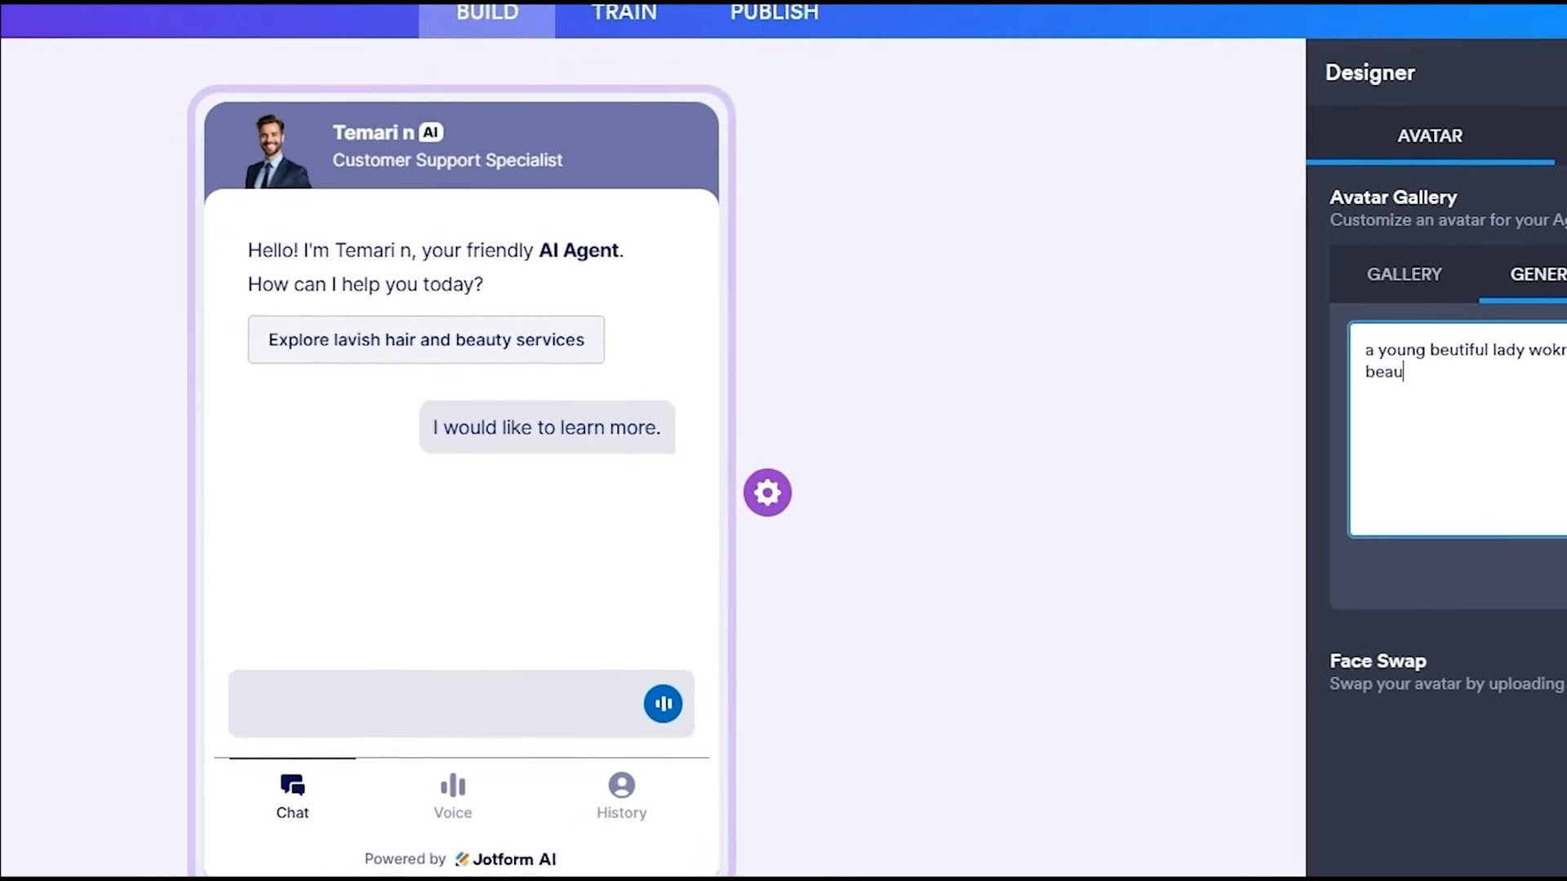
{"action": "type", "text": "ty saloon"}
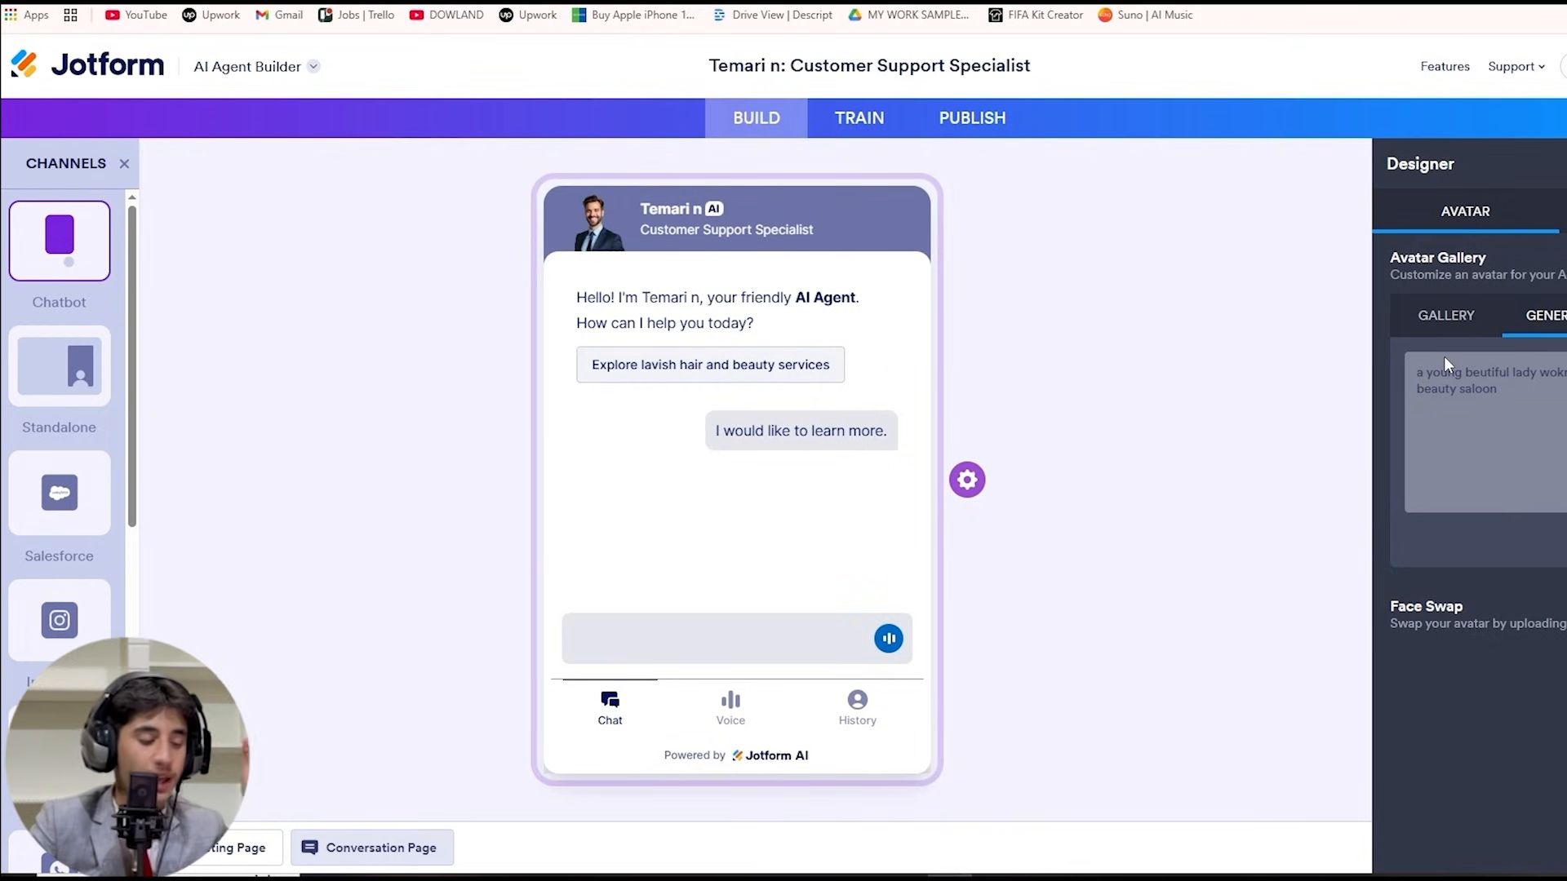
Open the generated avatar of the lady for image editing and save it
{"action": "left_click", "coordinate": [1437, 320]}
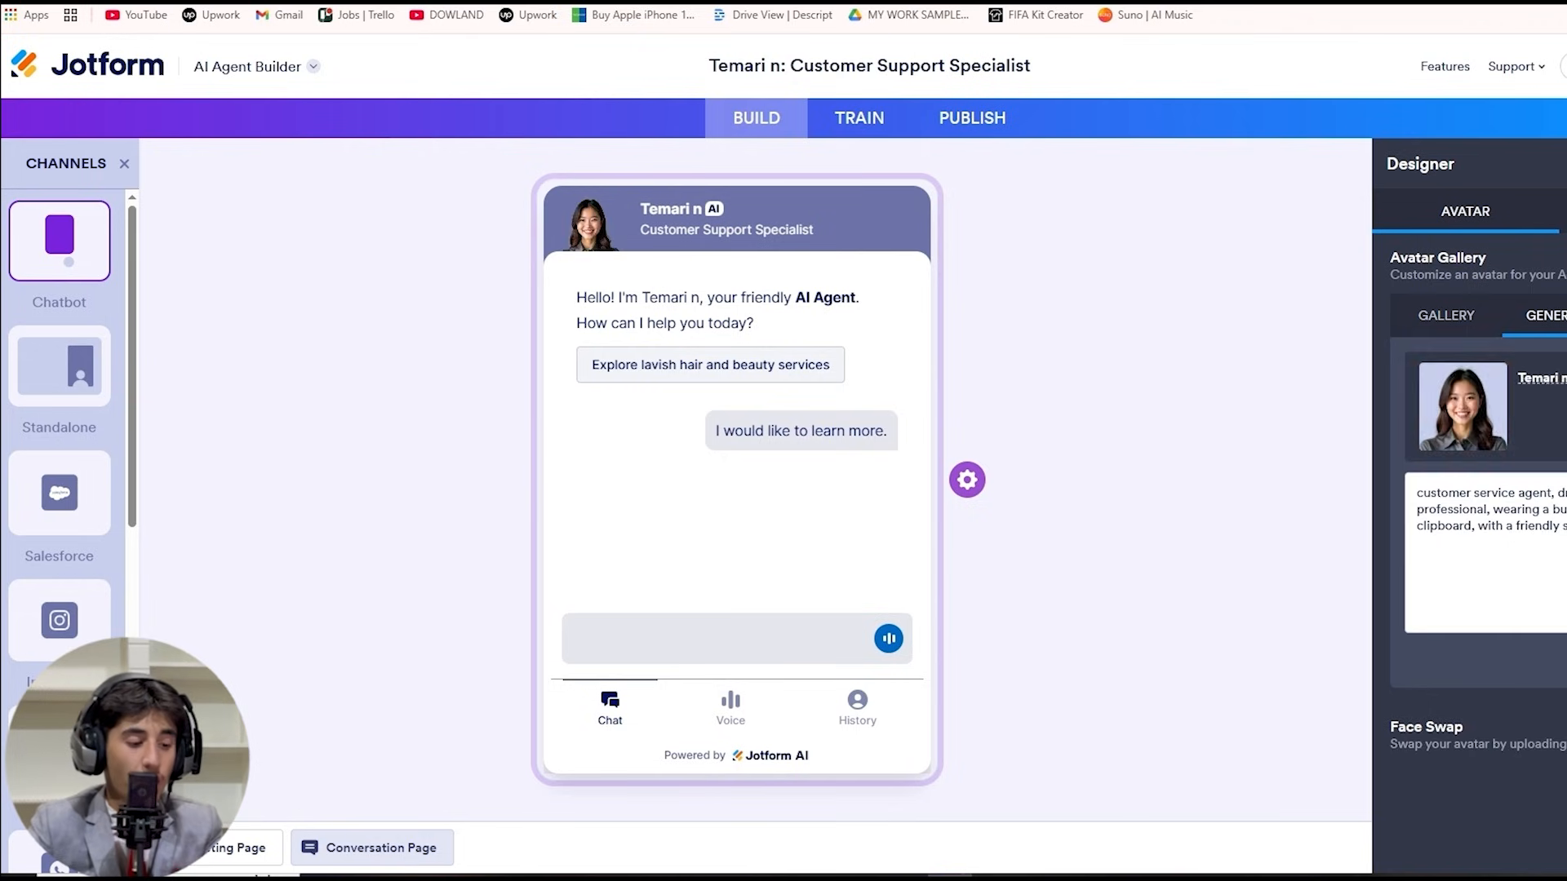
{"action": "left_click", "coordinate": [1463, 407]}
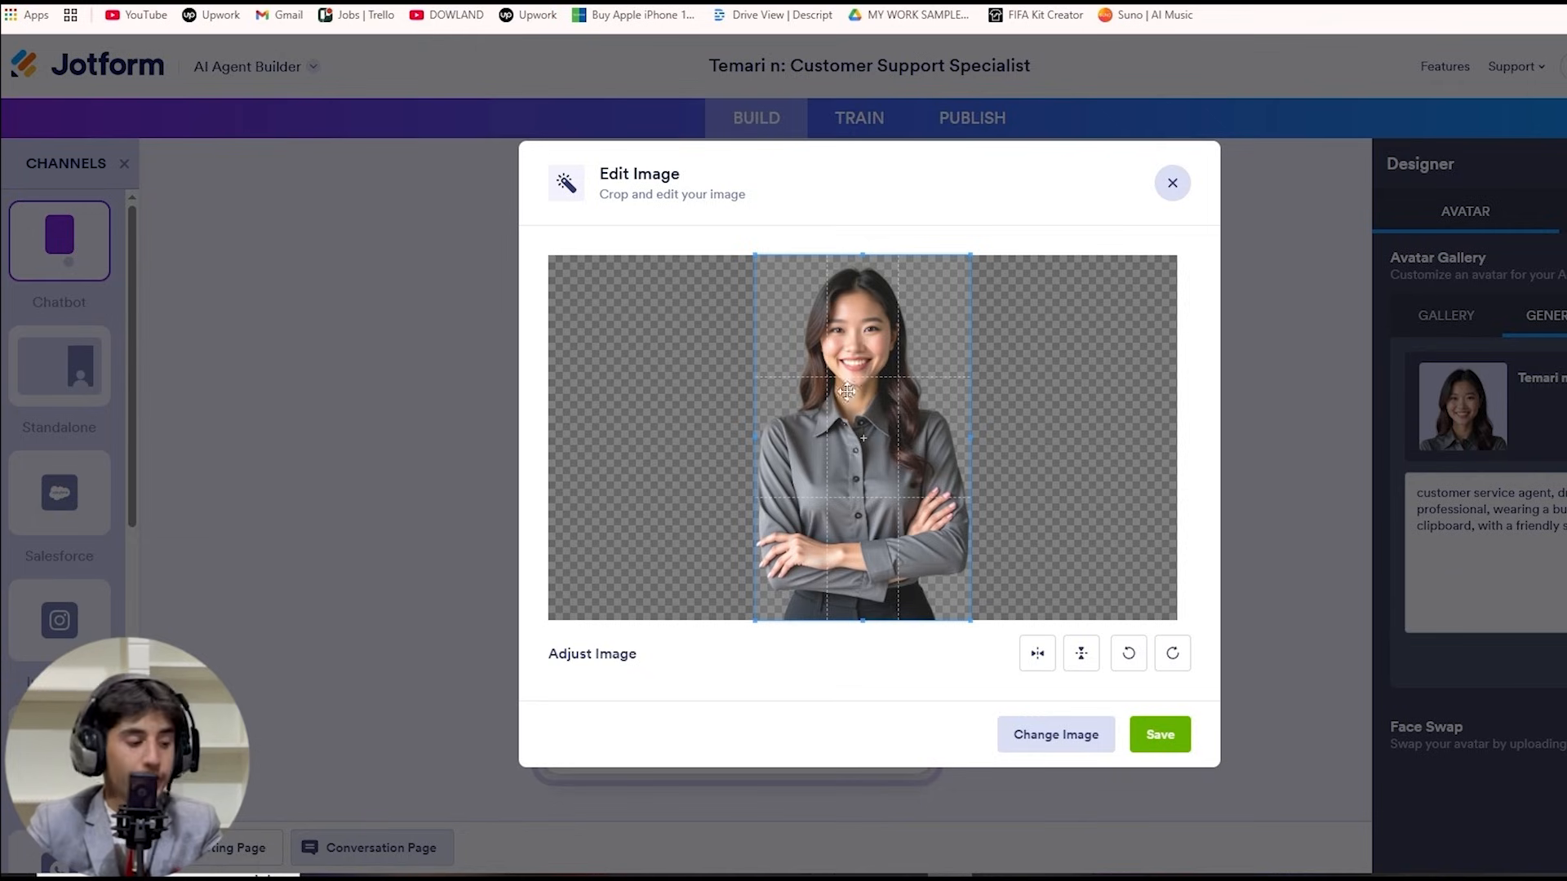
{"action": "left_click", "coordinate": [1160, 738]}
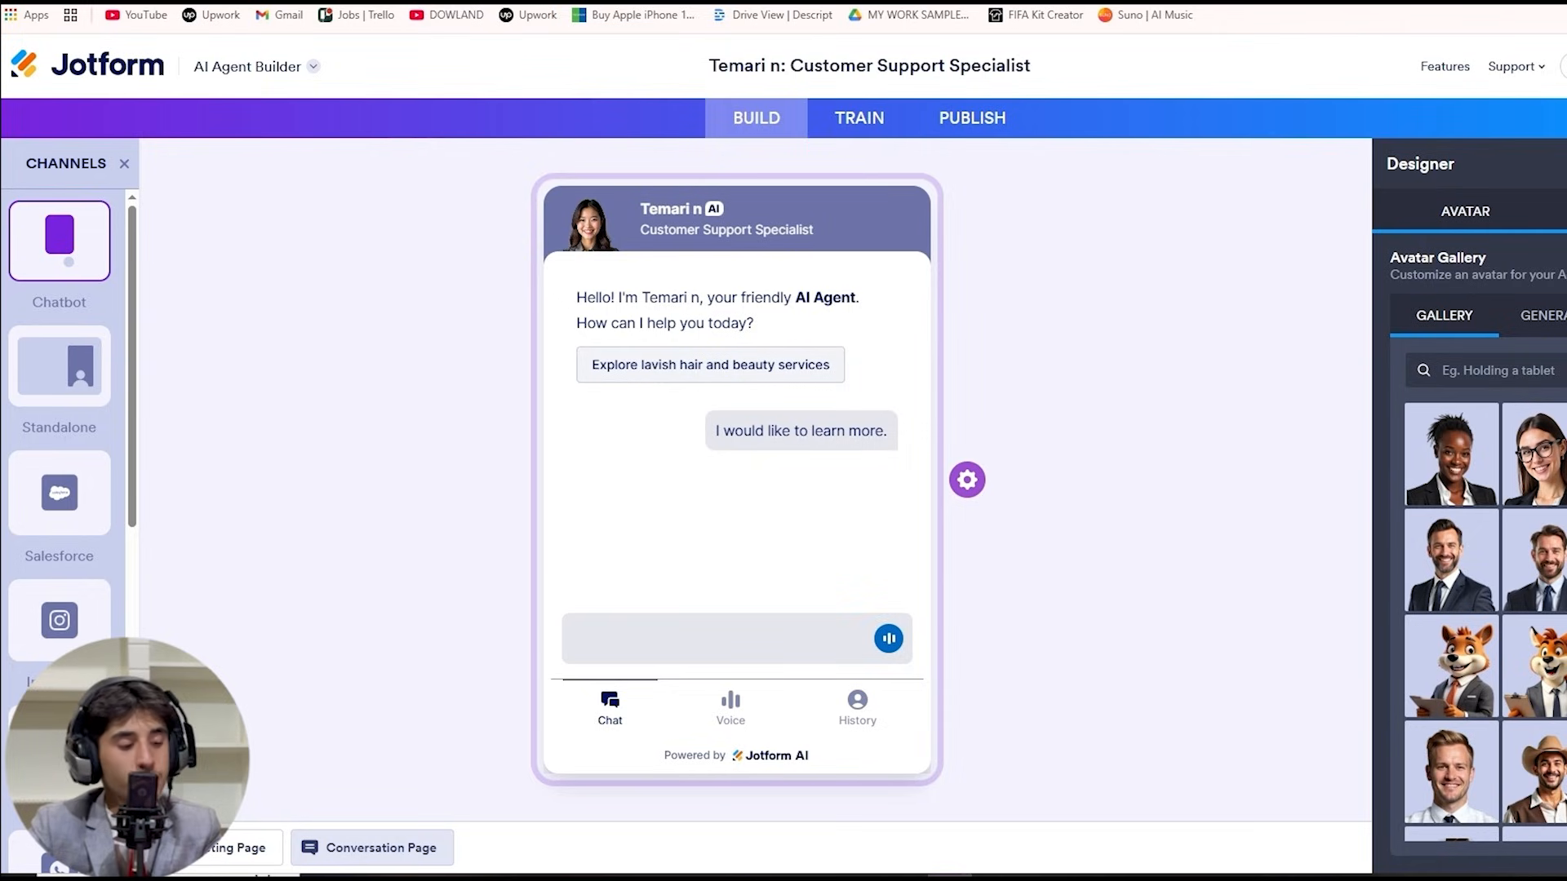
Open the agent's style settings, check the colors of the salon's website, and apply the purple color scheme with start color #642CC7
{"action": "left_click", "coordinate": [1564, 212]}
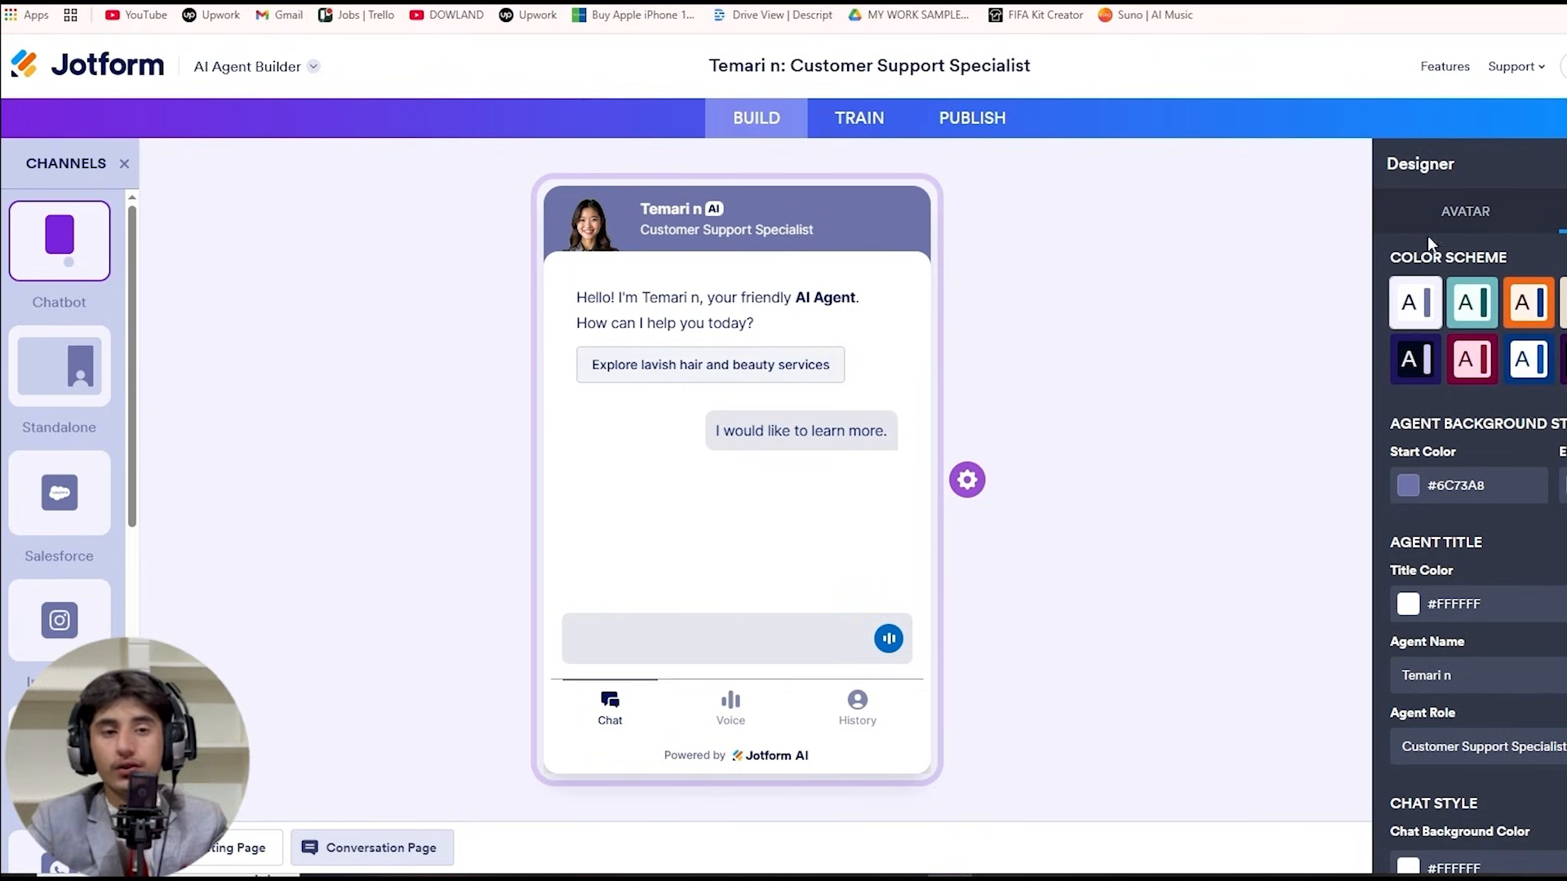
{"action": "left_click", "coordinate": [998, 2]}
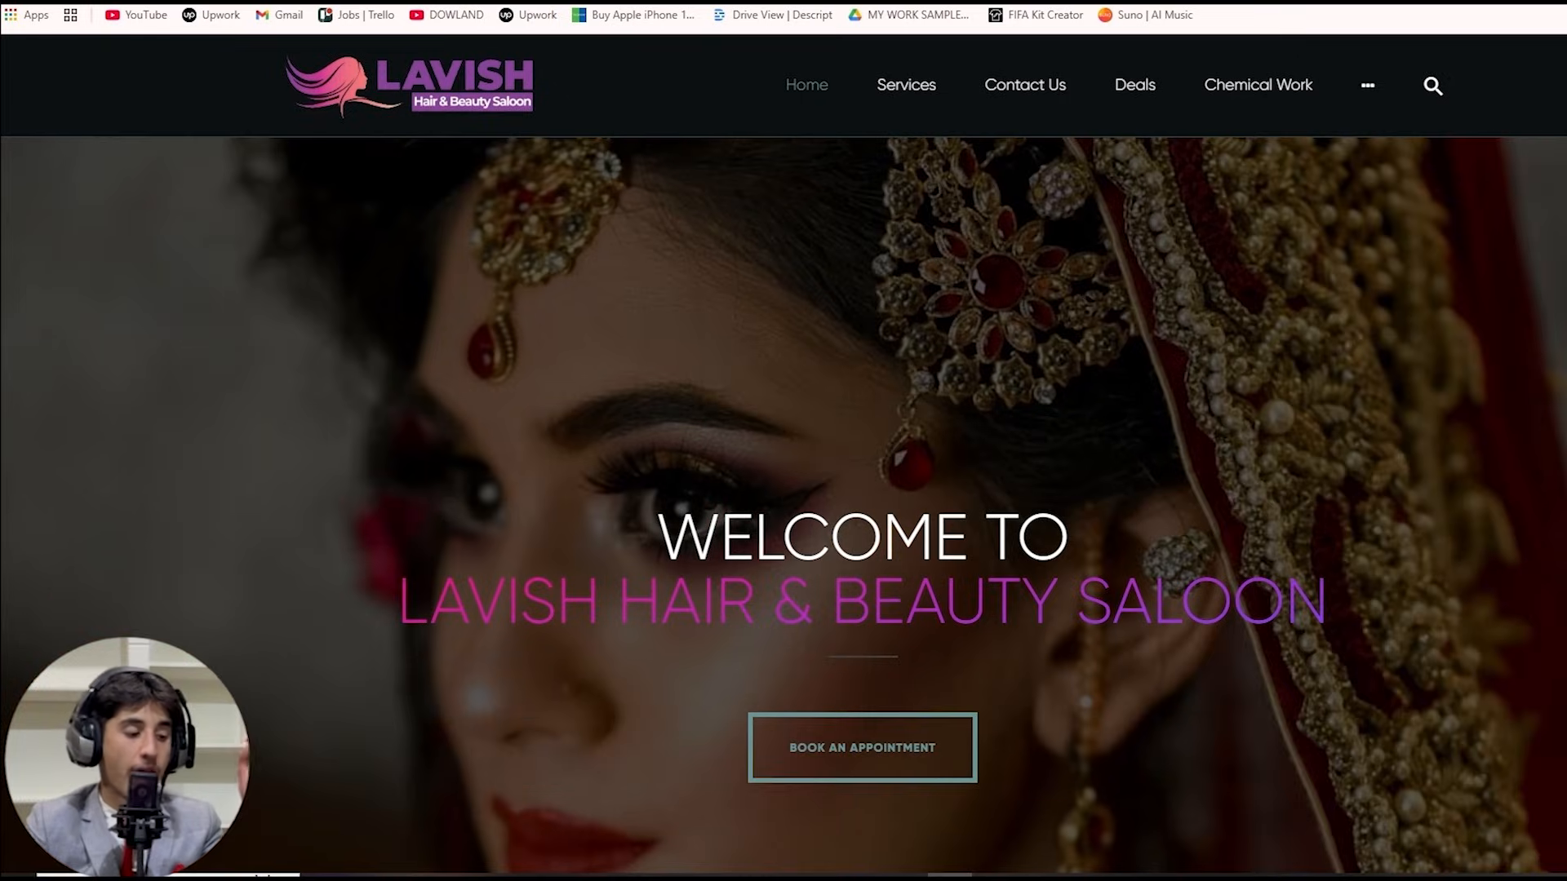
{"action": "left_click", "coordinate": [351, 2]}
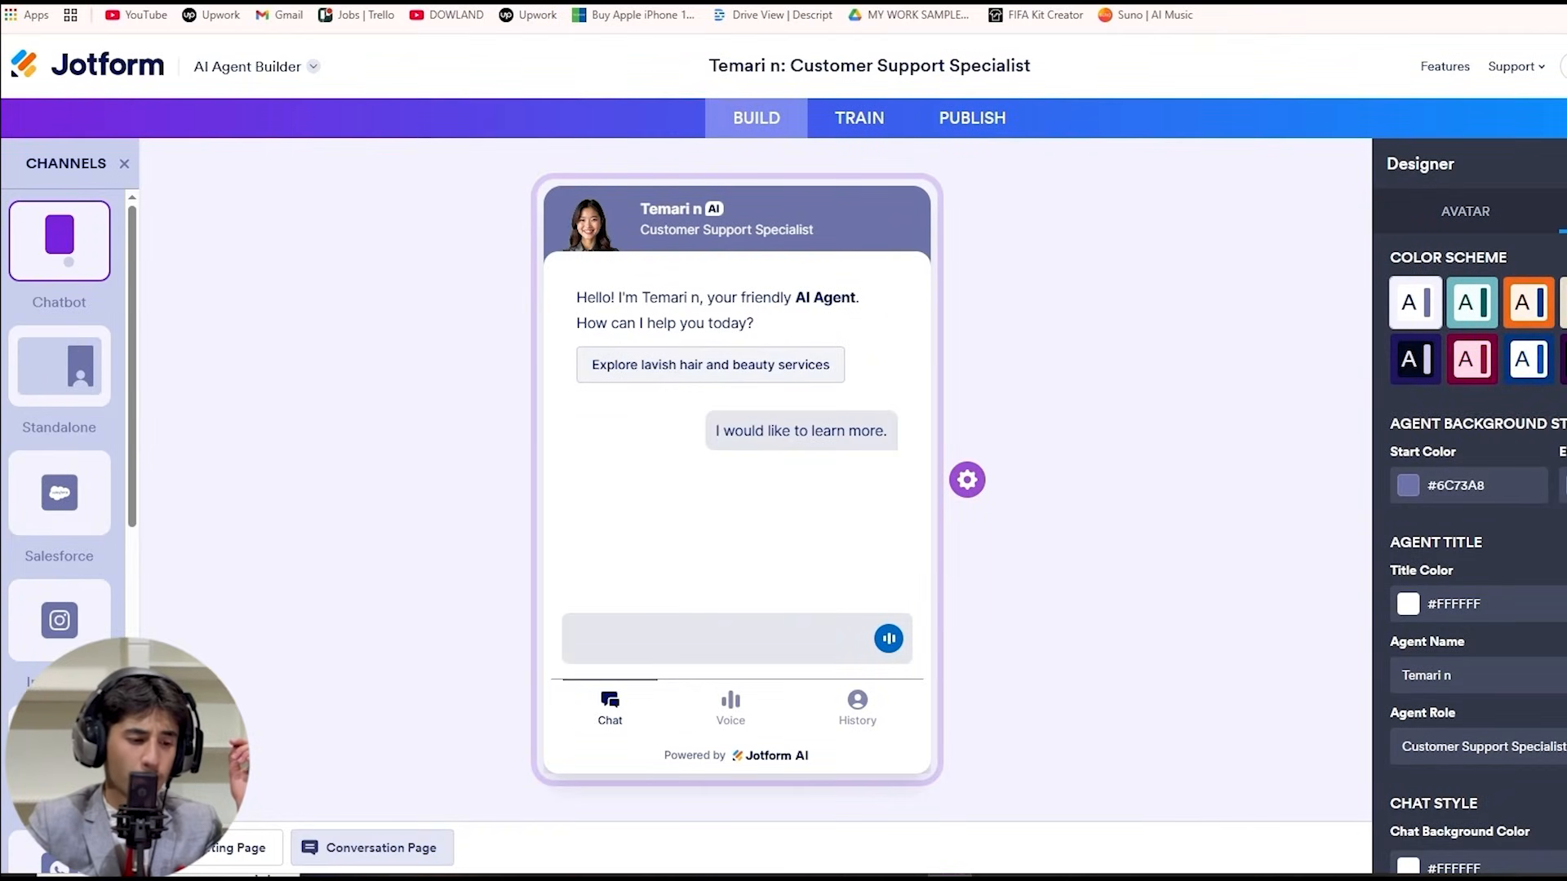
{"action": "left_click", "coordinate": [1564, 359]}
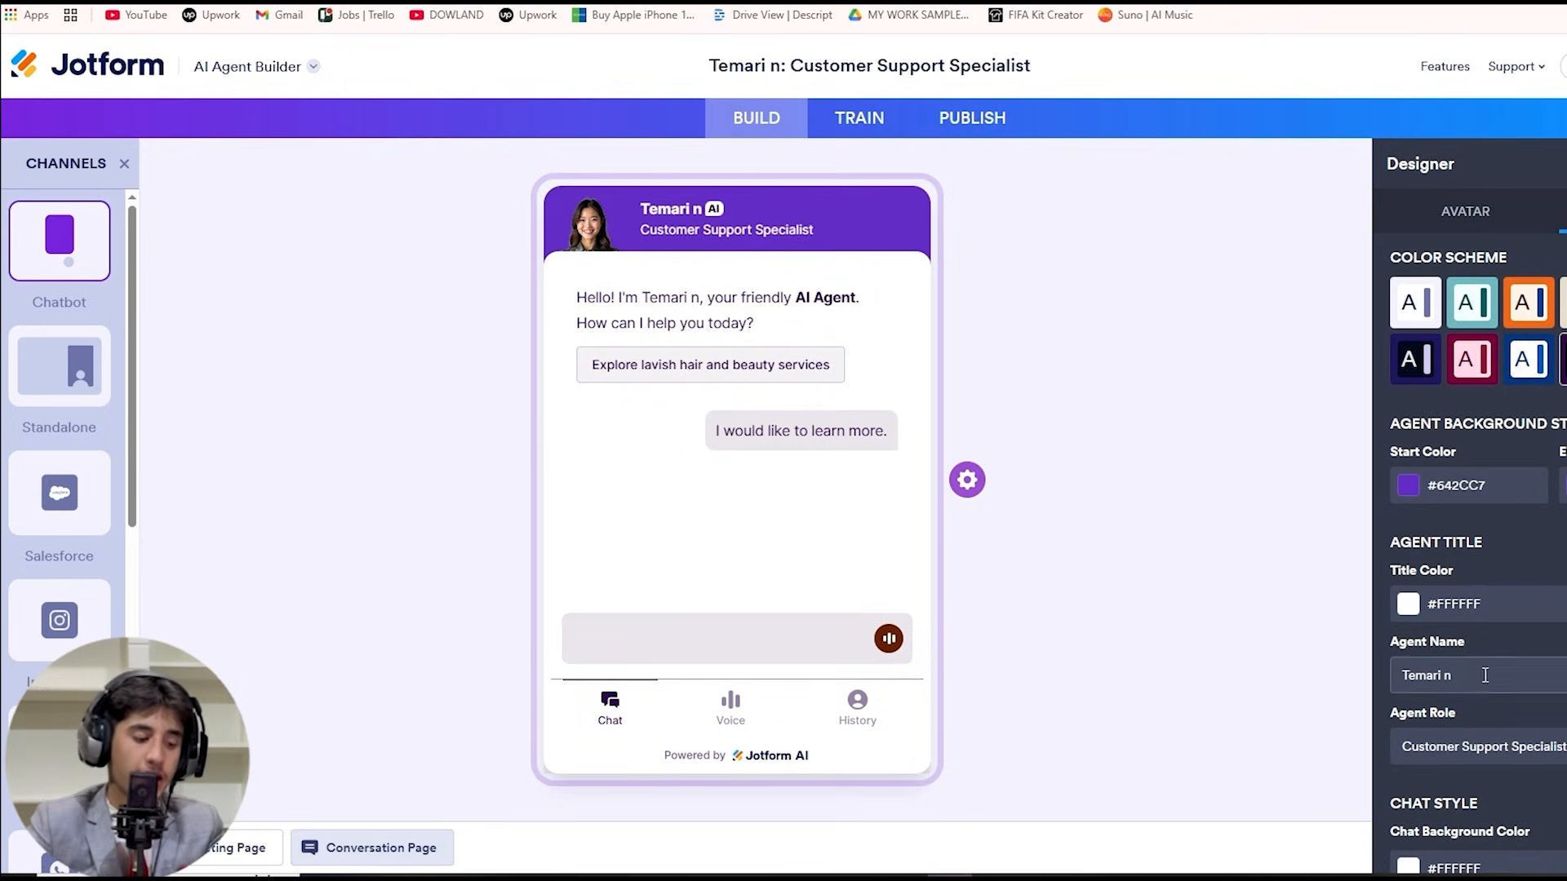
Review the agent title, chat and button style settings, and close the designer
{"action": "scroll", "coordinate": [1485, 676], "scroll_direction": "down", "scroll_amount": 2}
{"action": "scroll", "coordinate": [1484, 677], "scroll_direction": "down", "scroll_amount": 1}
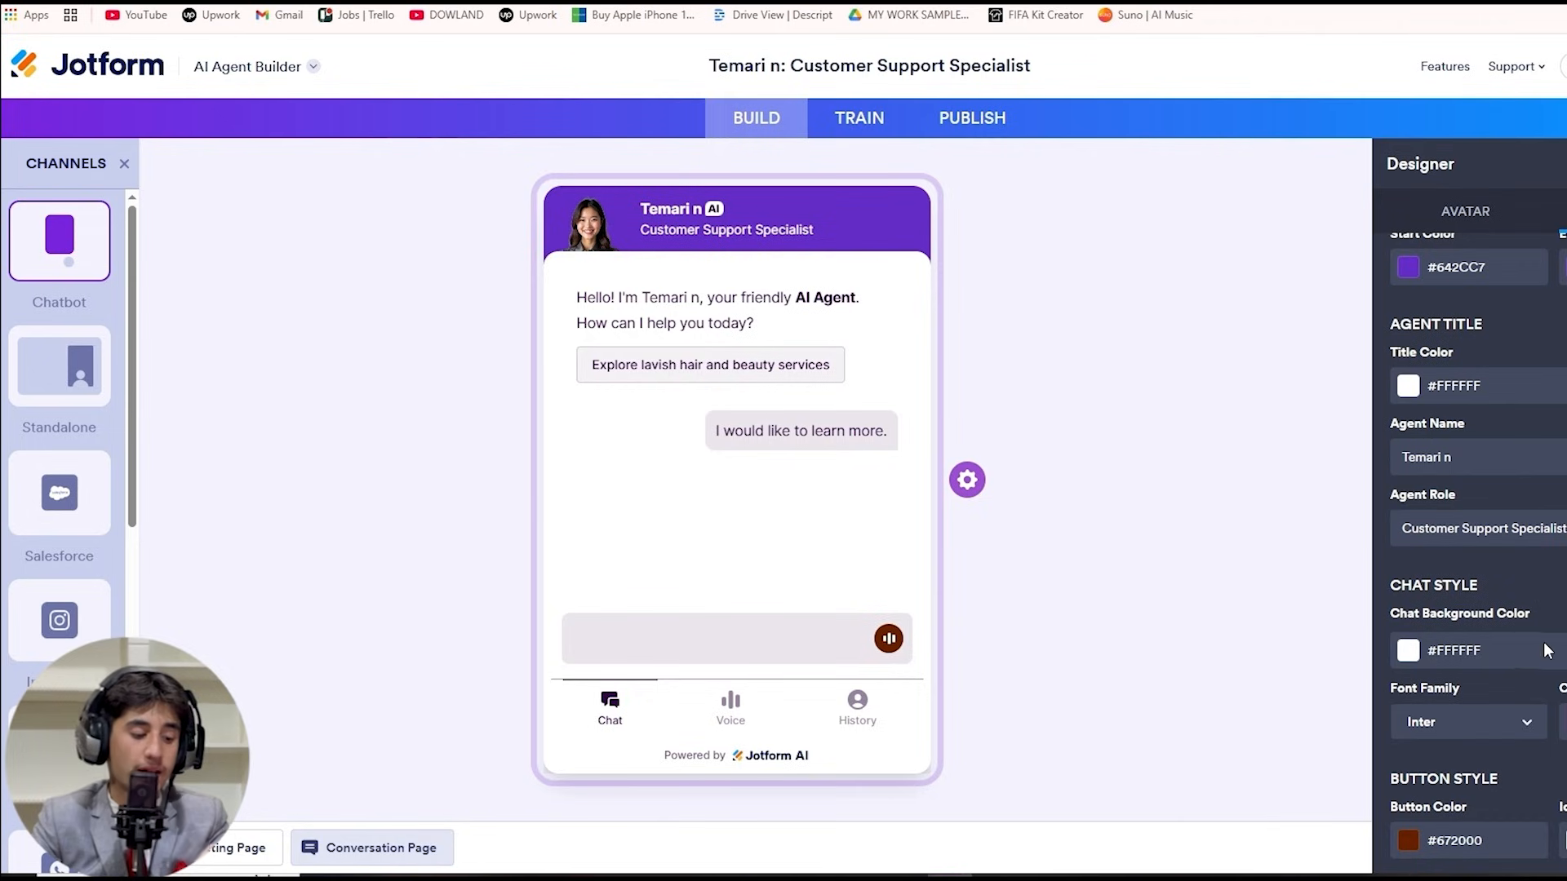
{"action": "scroll", "coordinate": [1469, 506], "scroll_direction": "up", "scroll_amount": 2}
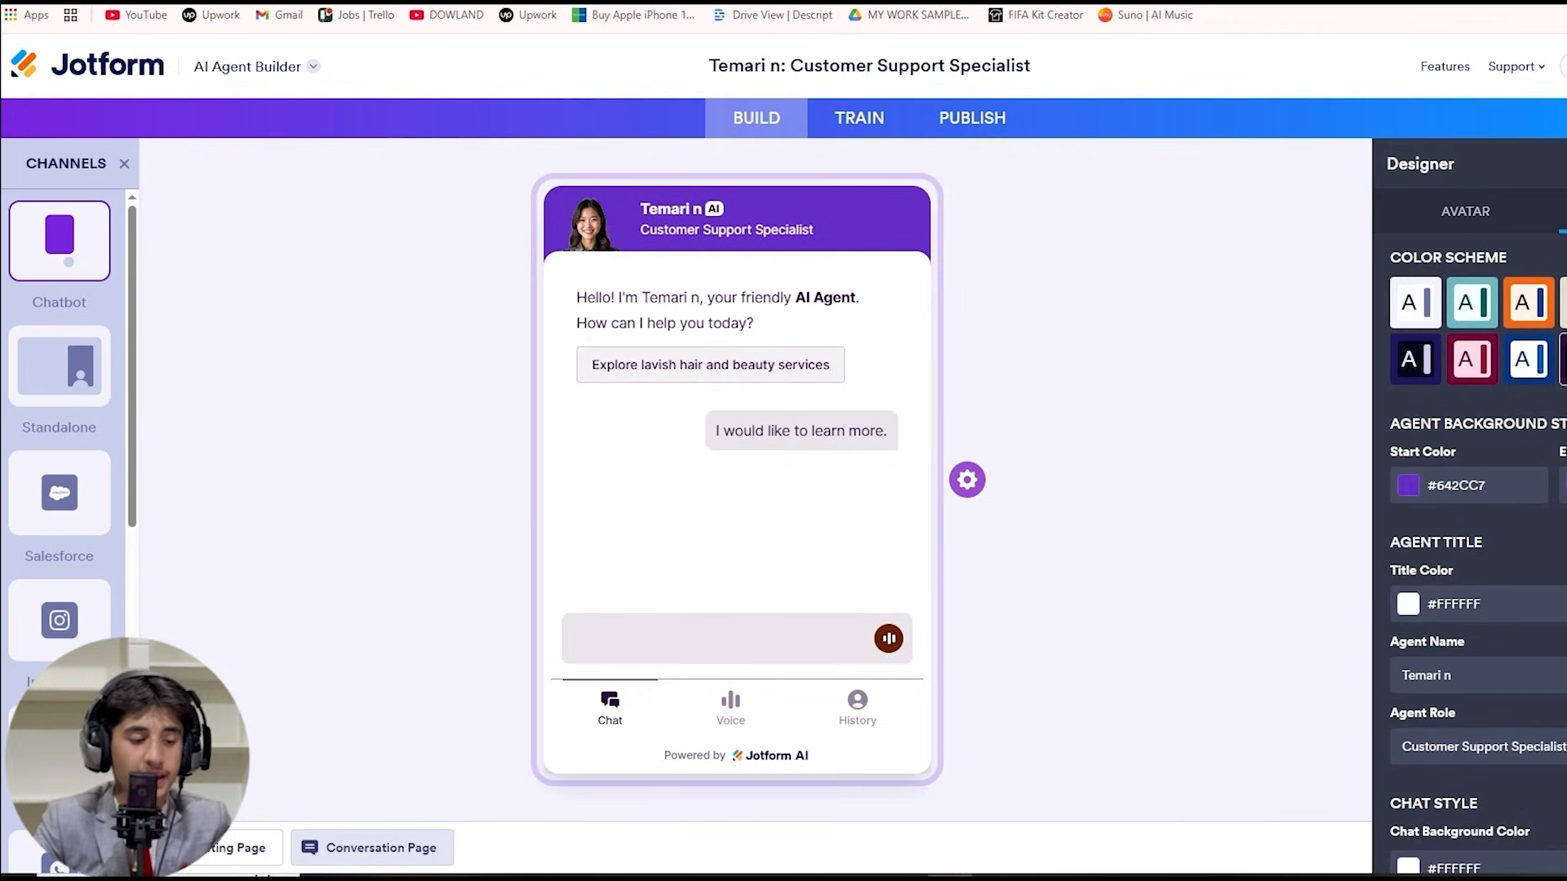
{"action": "left_click", "coordinate": [1070, 265]}
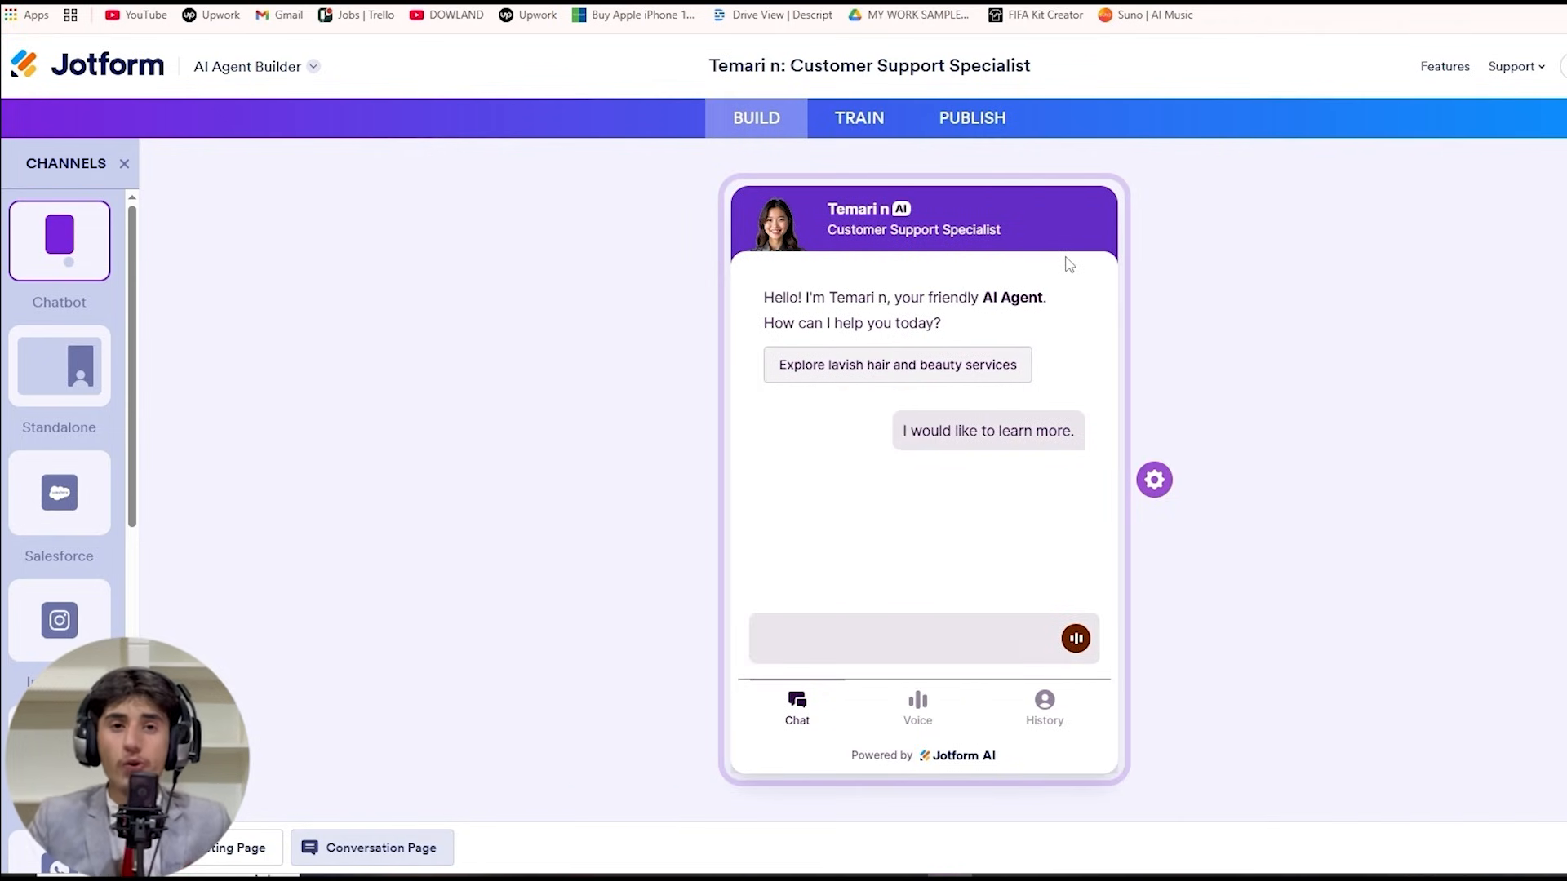
Open the chatbot publishing options, visit the salon's website with the embed code, and expand the additional chatbot settings
{"action": "left_click", "coordinate": [976, 129]}
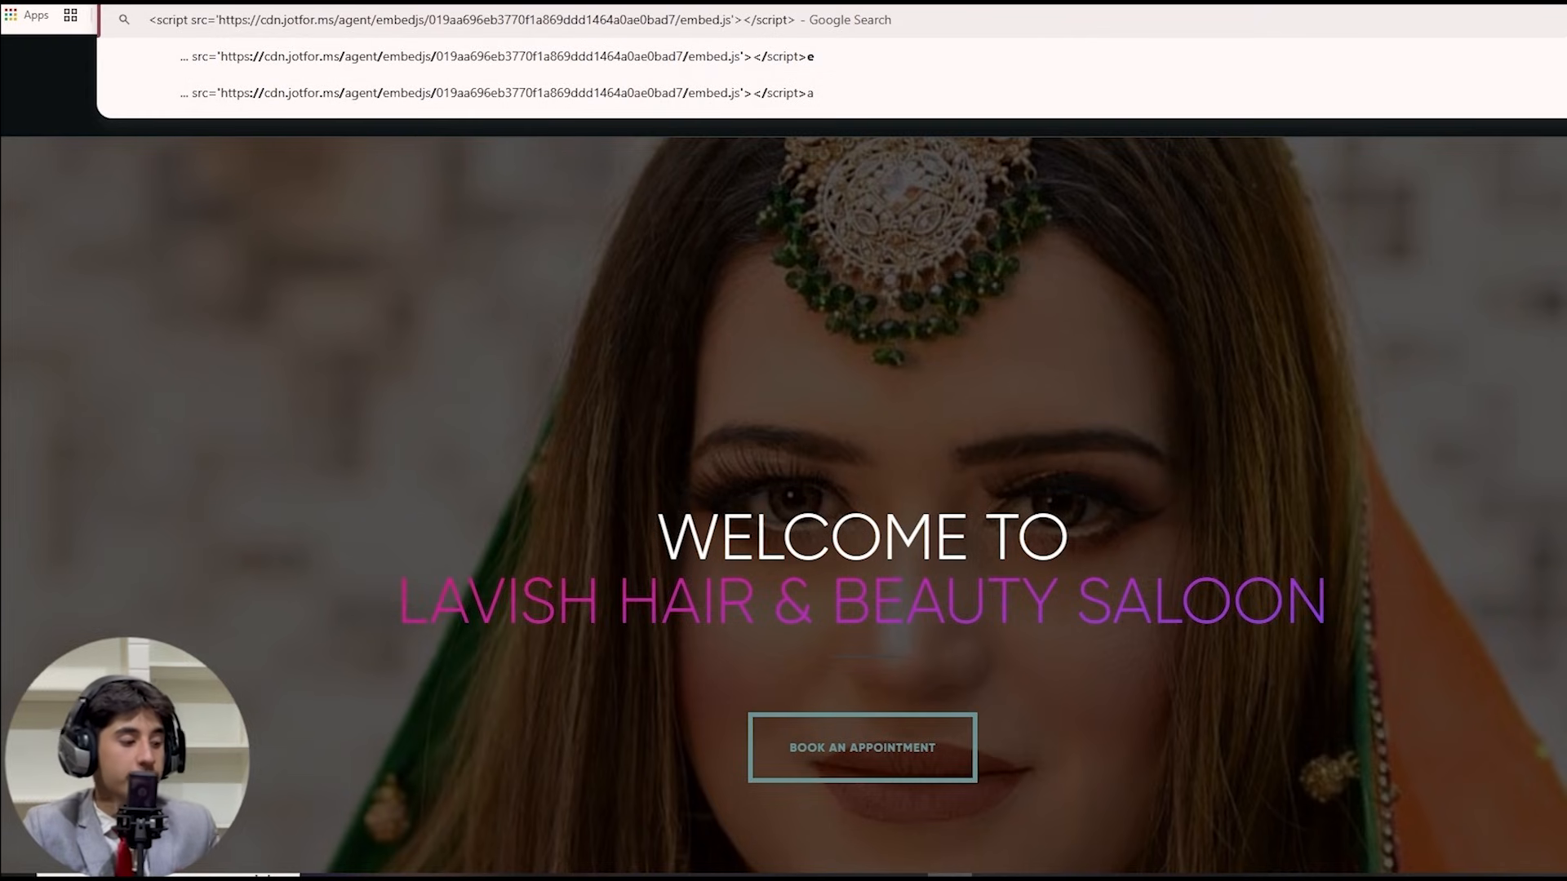
{"action": "key", "text": "Escape"}
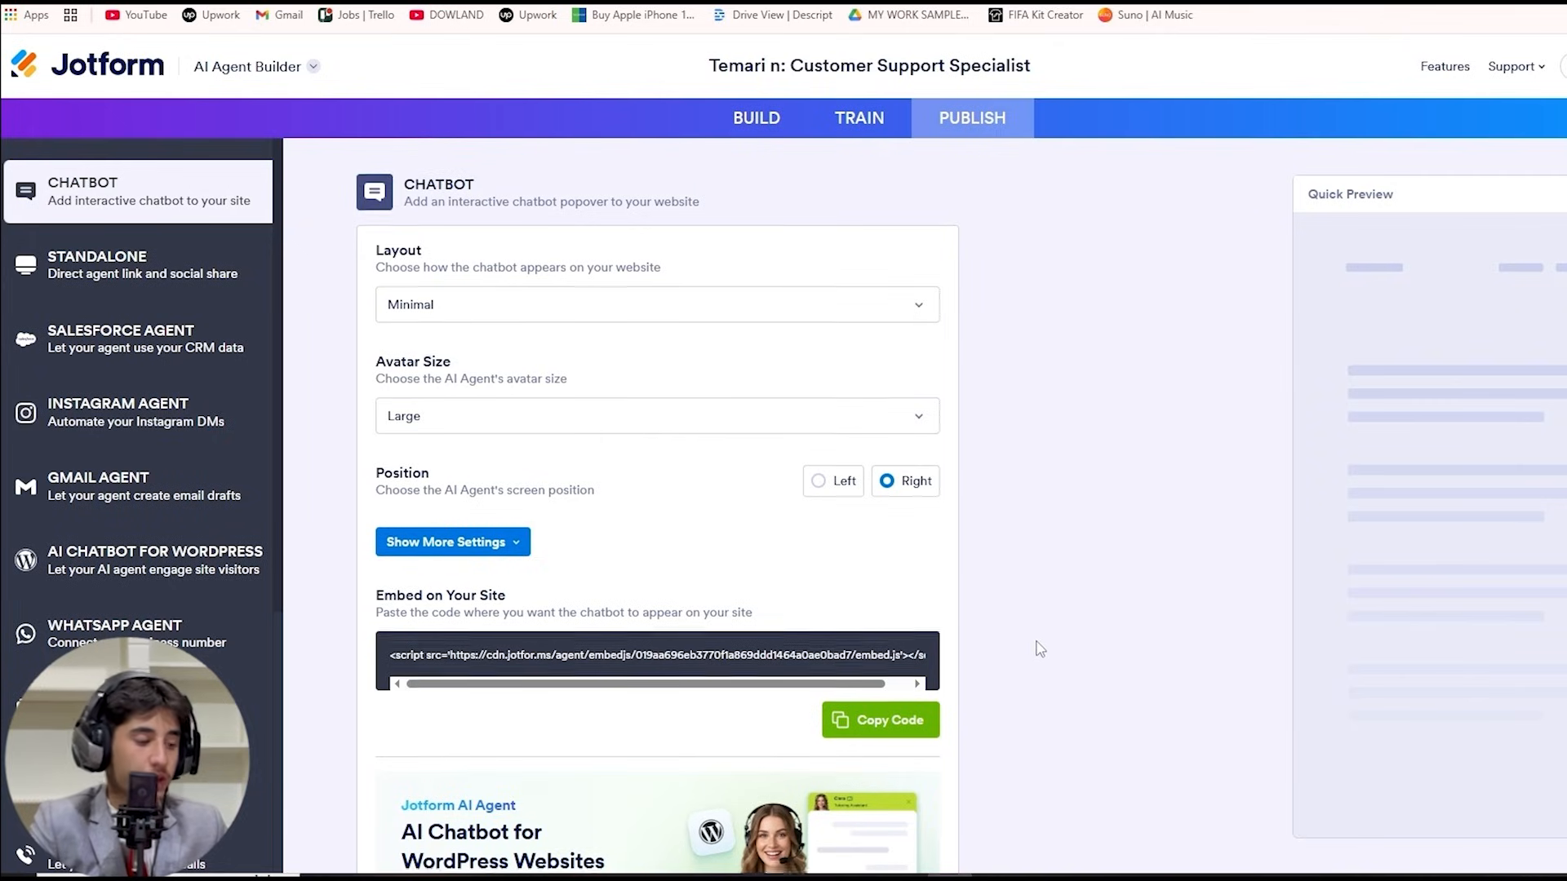
{"action": "scroll", "coordinate": [1036, 645], "scroll_direction": "down", "scroll_amount": 4}
{"action": "scroll", "coordinate": [1042, 644], "scroll_direction": "down", "scroll_amount": 1}
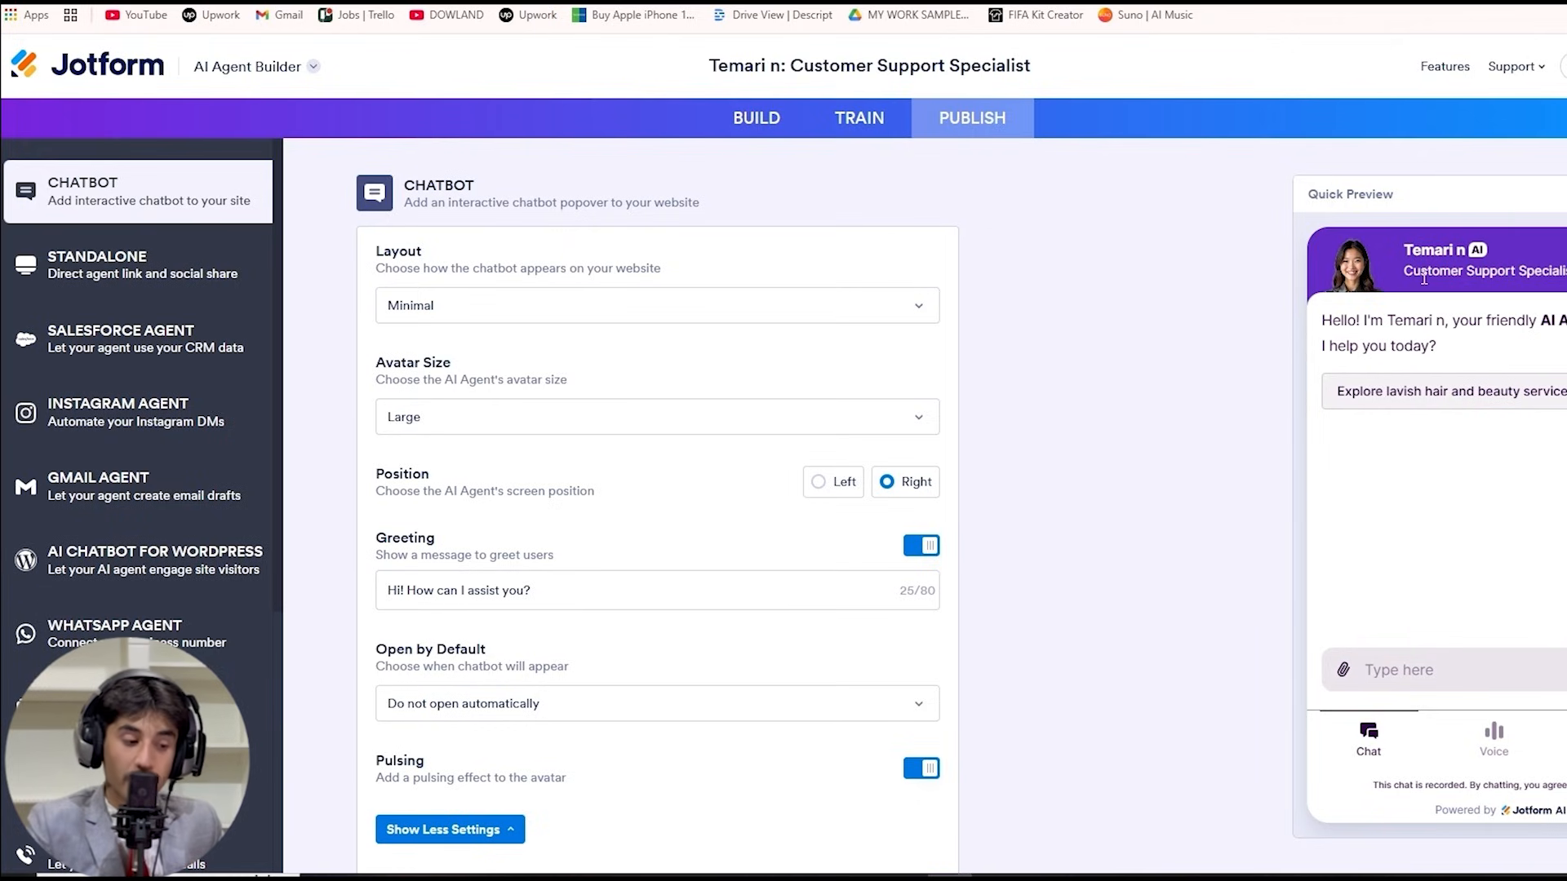
Read through the agent's welcome message in the chatbot's quick preview
{"action": "left_click_drag", "start_coordinate": [1323, 324], "coordinate": [1463, 327]}
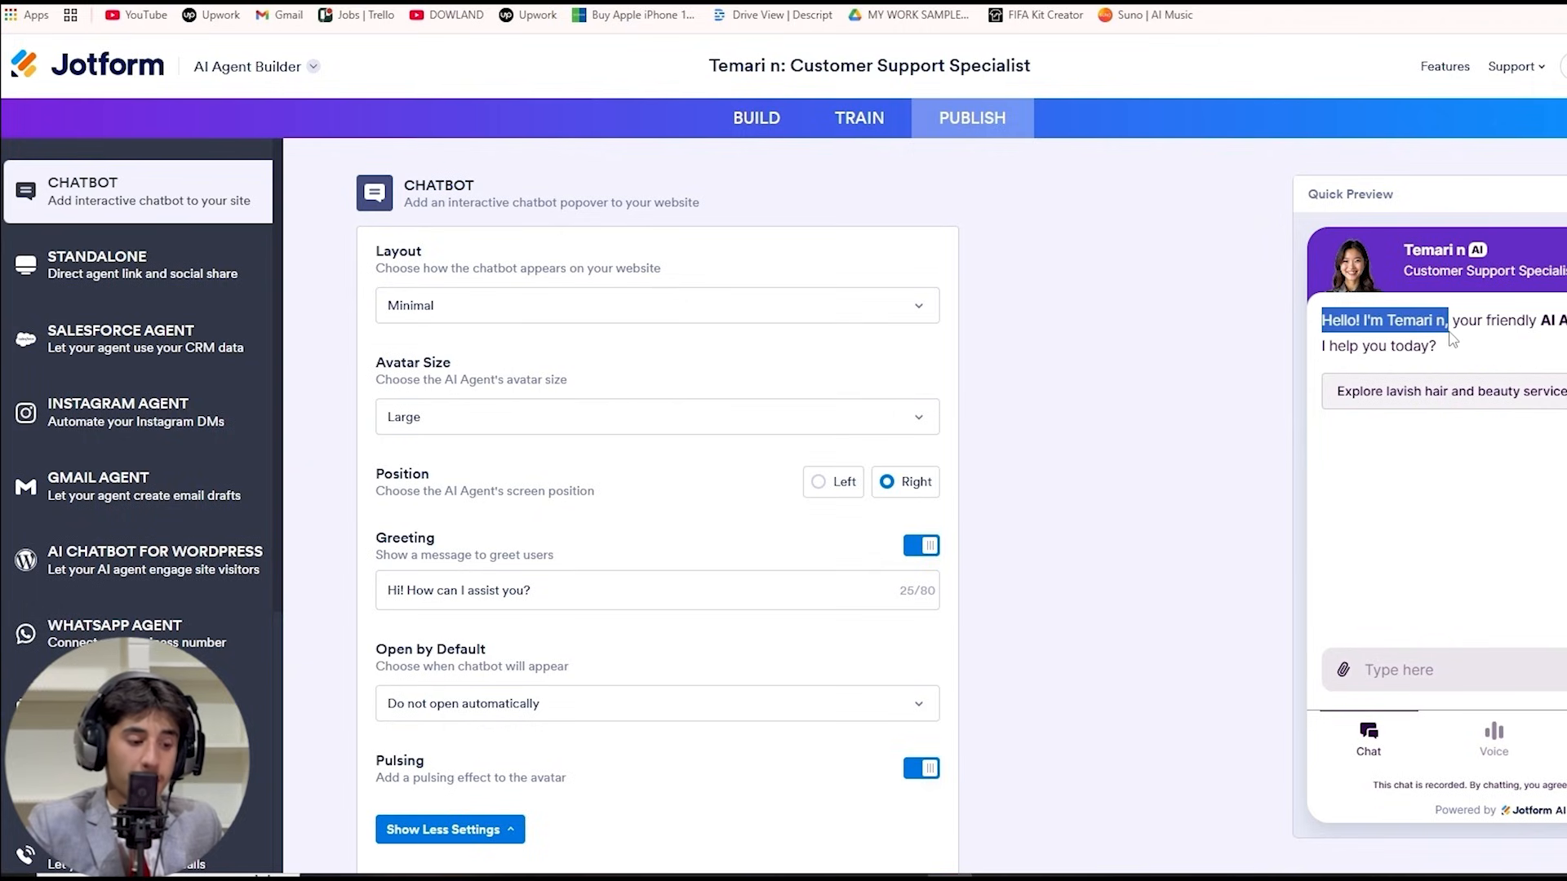
{"action": "left_click_drag", "start_coordinate": [1477, 321], "coordinate": [1566, 323]}
{"action": "left_click", "coordinate": [1360, 351]}
{"action": "left_click_drag", "start_coordinate": [1360, 351], "coordinate": [1436, 348]}
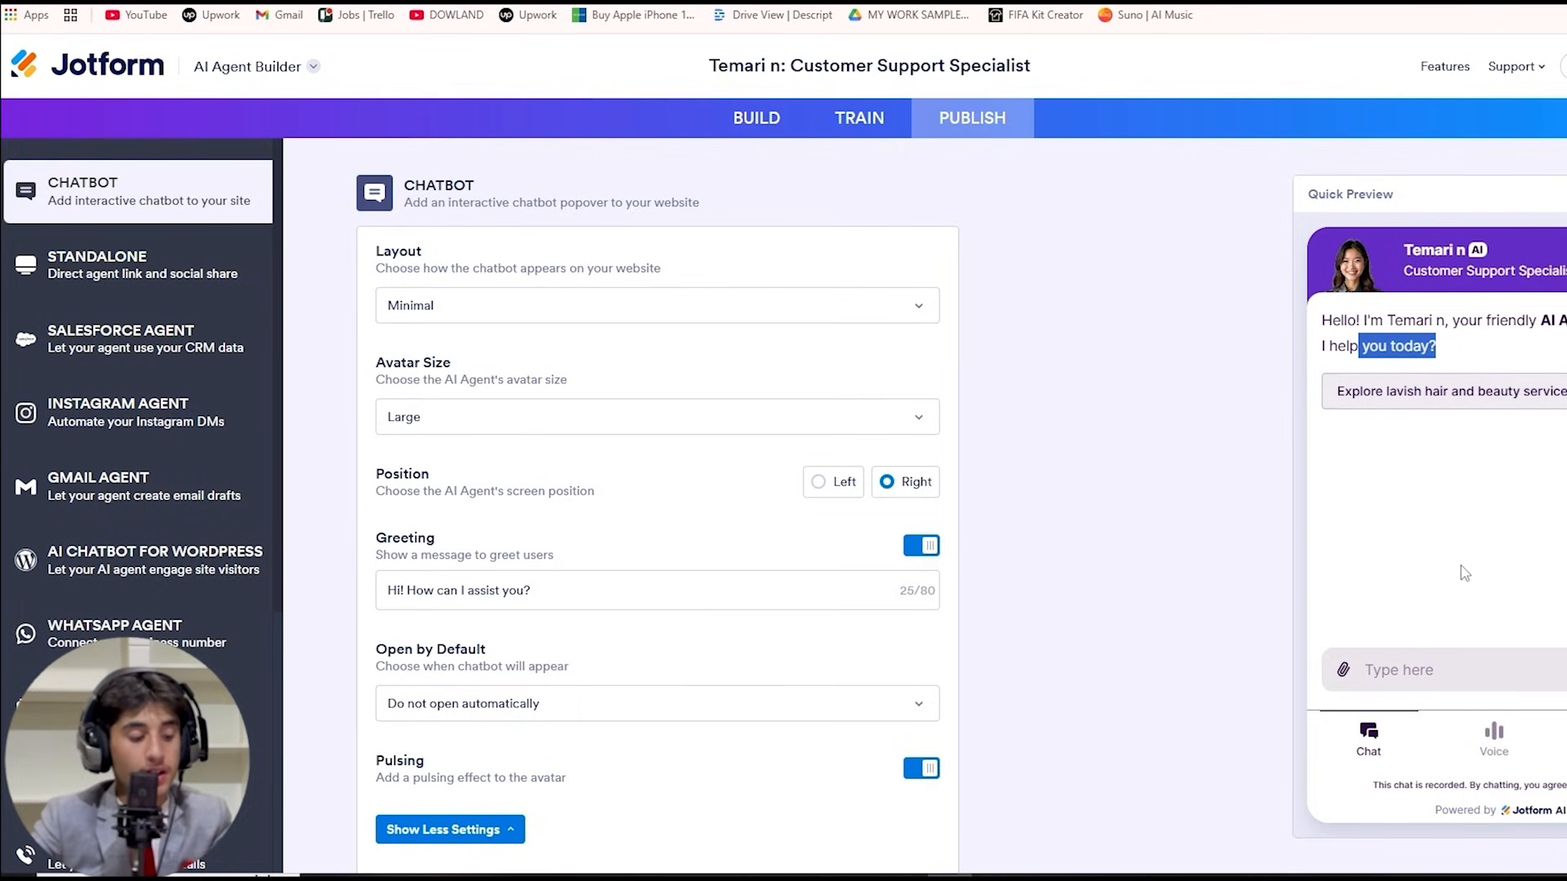
Ask the agent in the quick preview whether the salon sells lipsticks, and read its reply
{"action": "left_click", "coordinate": [1466, 670]}
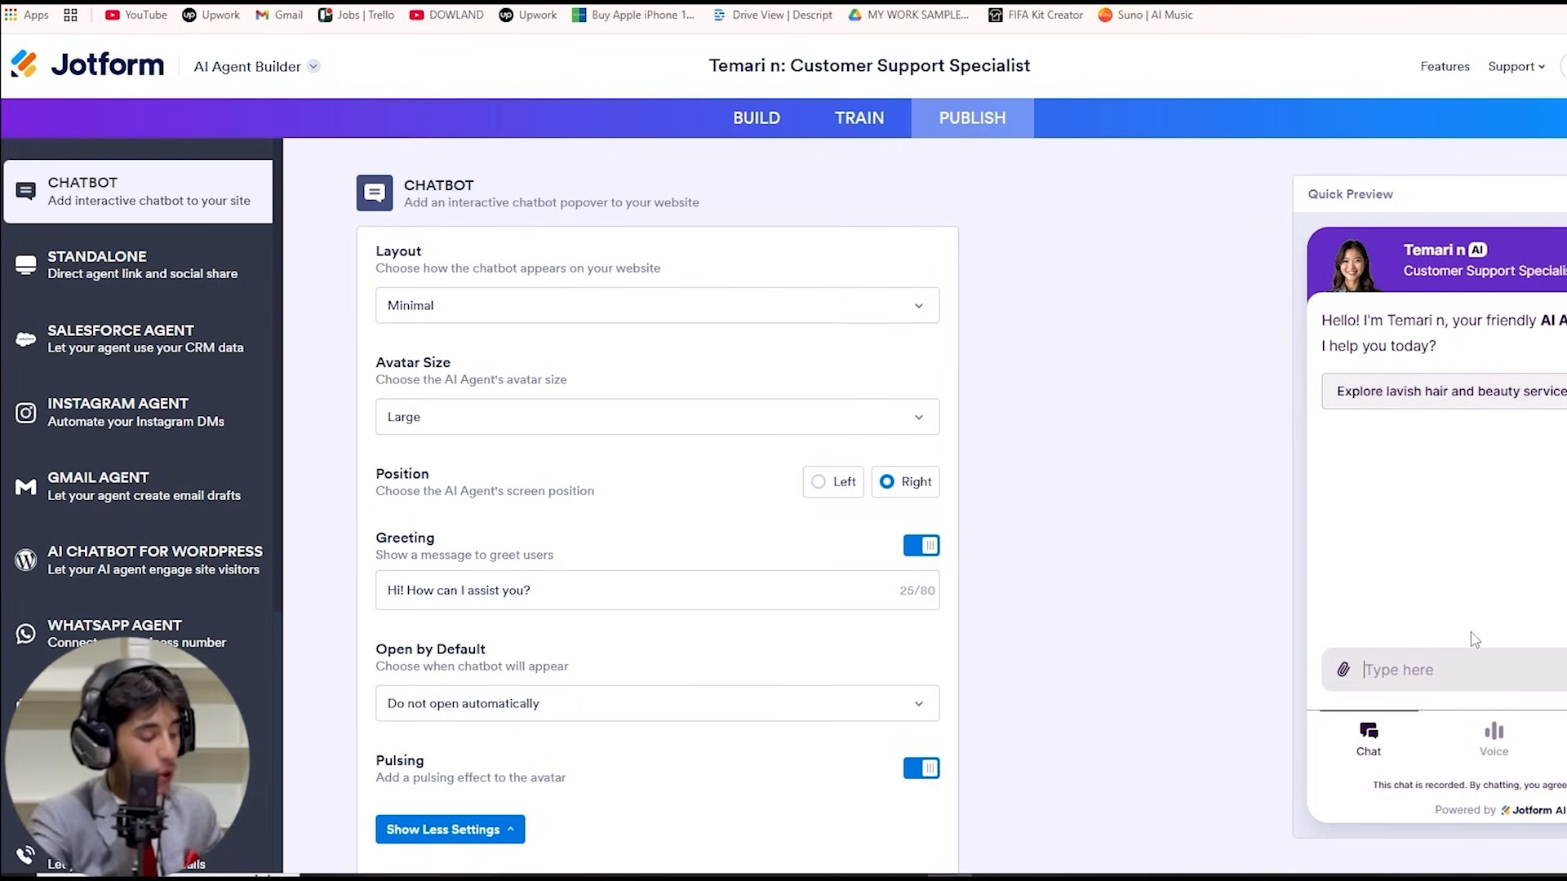
{"action": "type", "text": "do you s"}
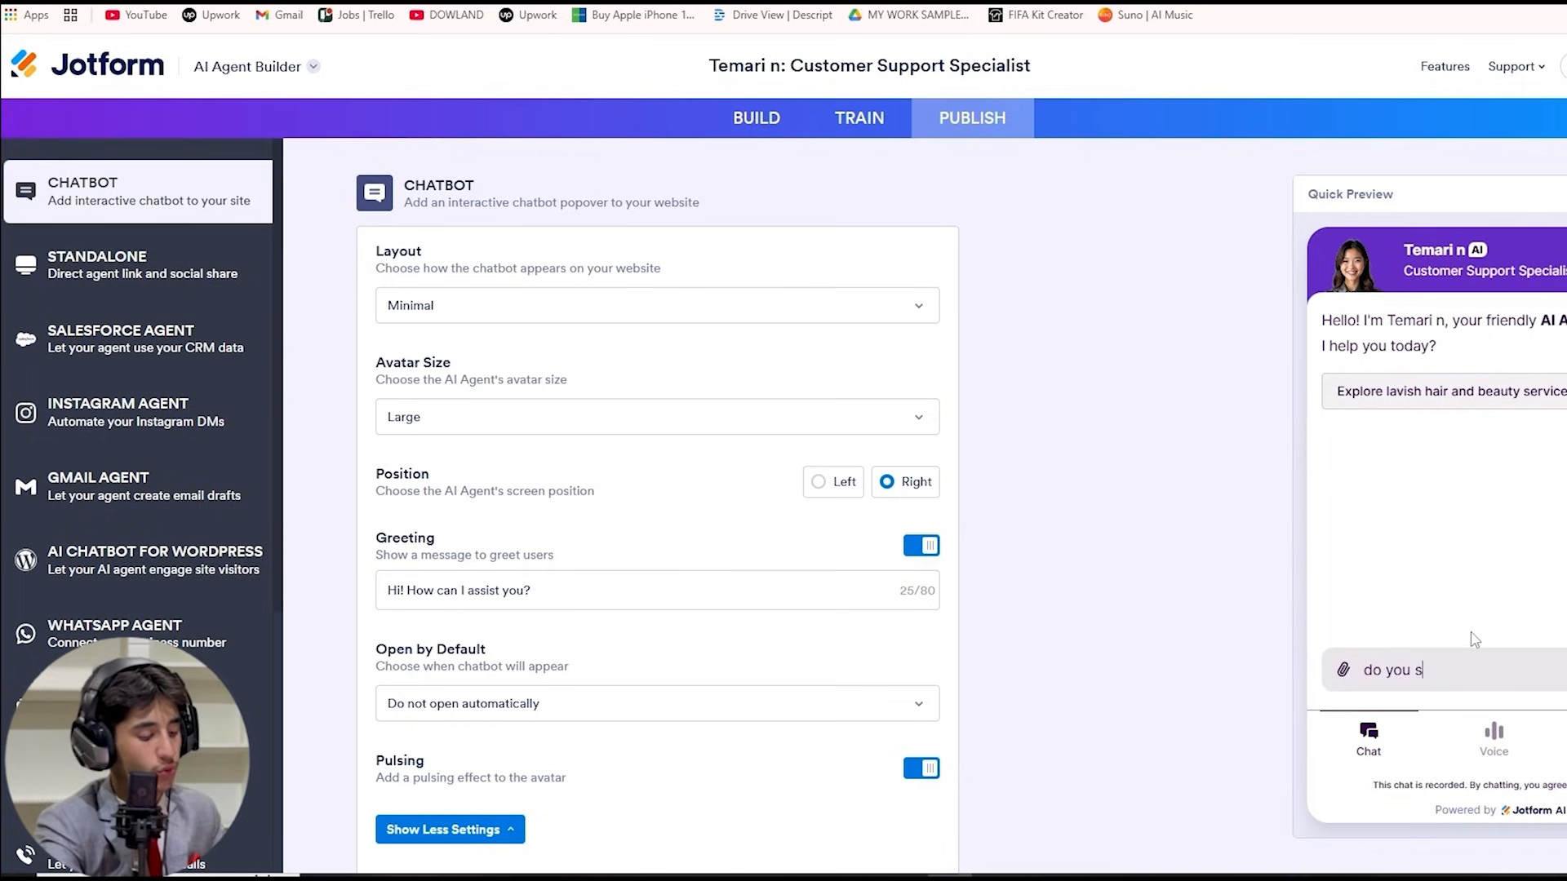
{"action": "type", "text": "ell li"}
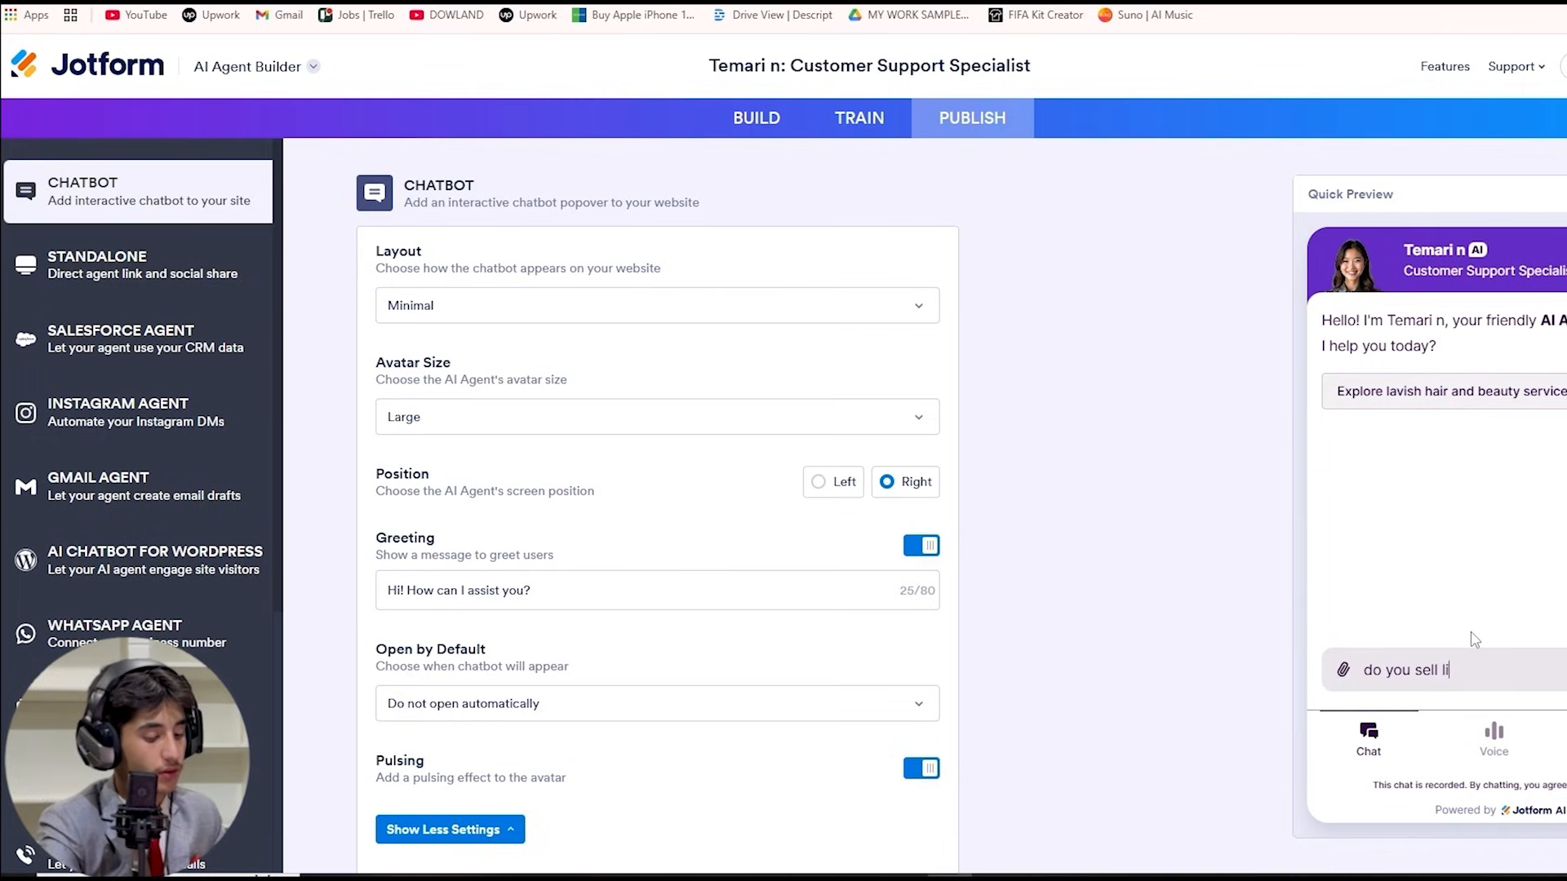
{"action": "type", "text": "ps?"}
{"action": "key", "text": "Return"}
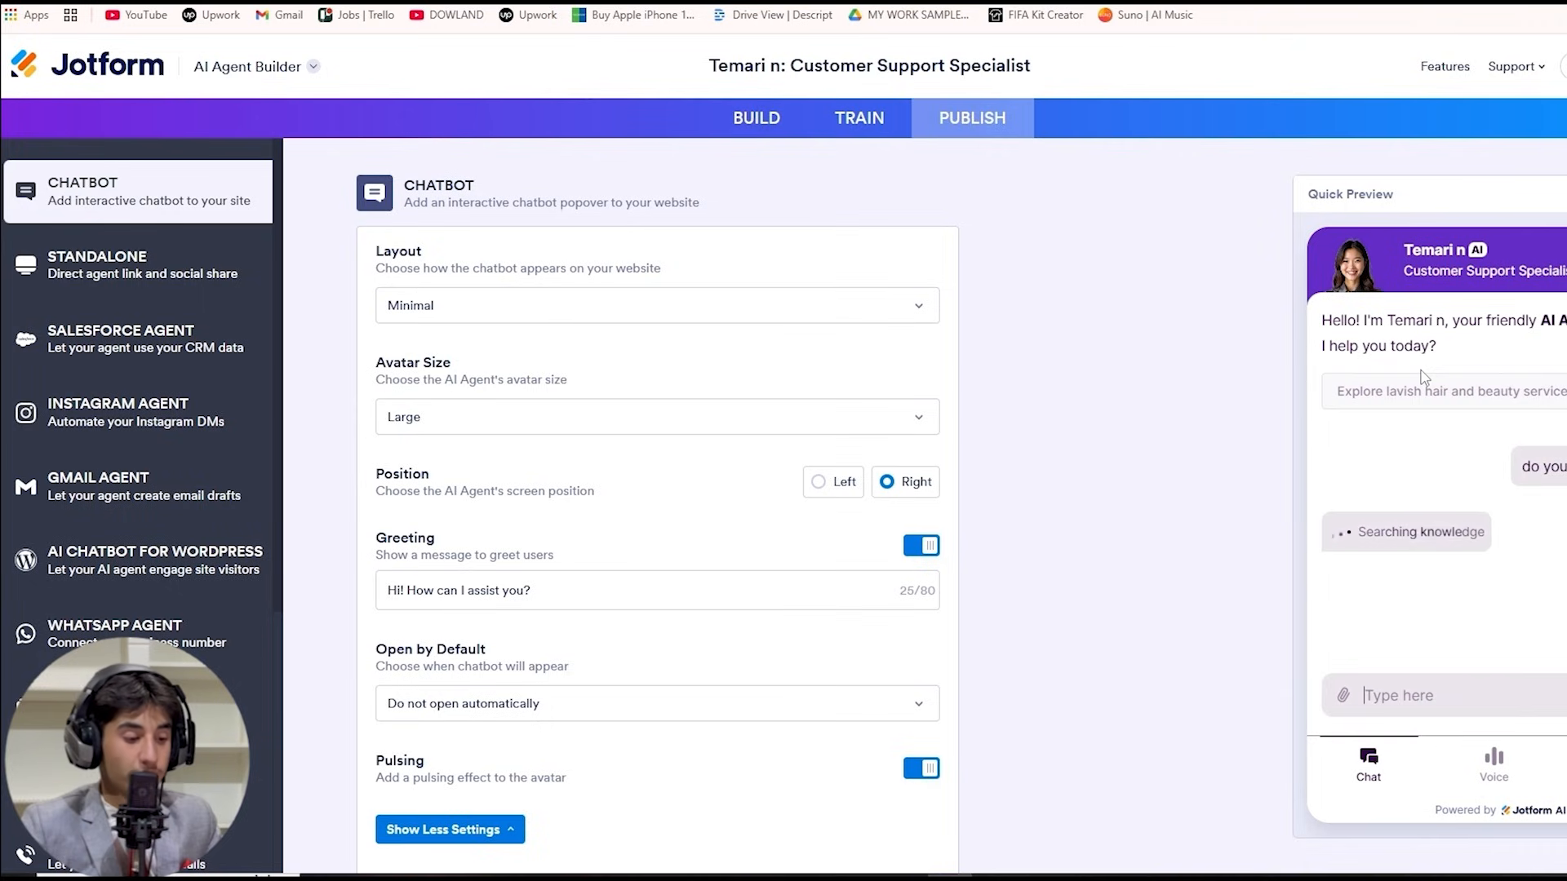
{"action": "left_click_drag", "start_coordinate": [1322, 525], "coordinate": [1564, 528]}
{"action": "left_click_drag", "start_coordinate": [1377, 551], "coordinate": [1564, 552]}
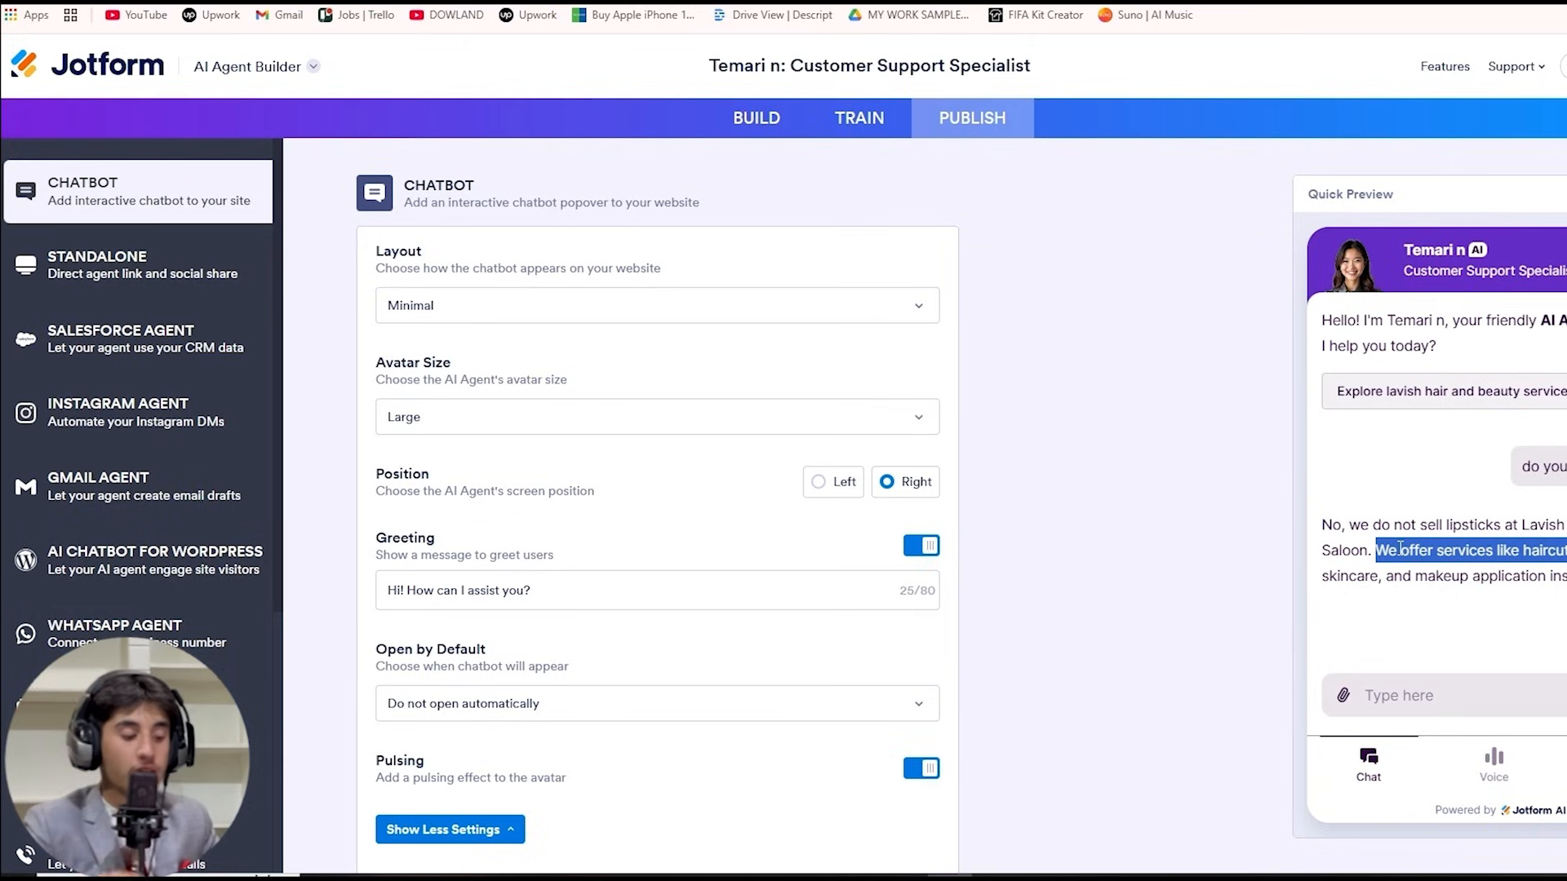
{"action": "left_click_drag", "start_coordinate": [1564, 525], "coordinate": [1332, 524]}
Tell the preview agent that you want to book an appointment, and request a slot on 25 November
{"action": "left_click", "coordinate": [1520, 693]}
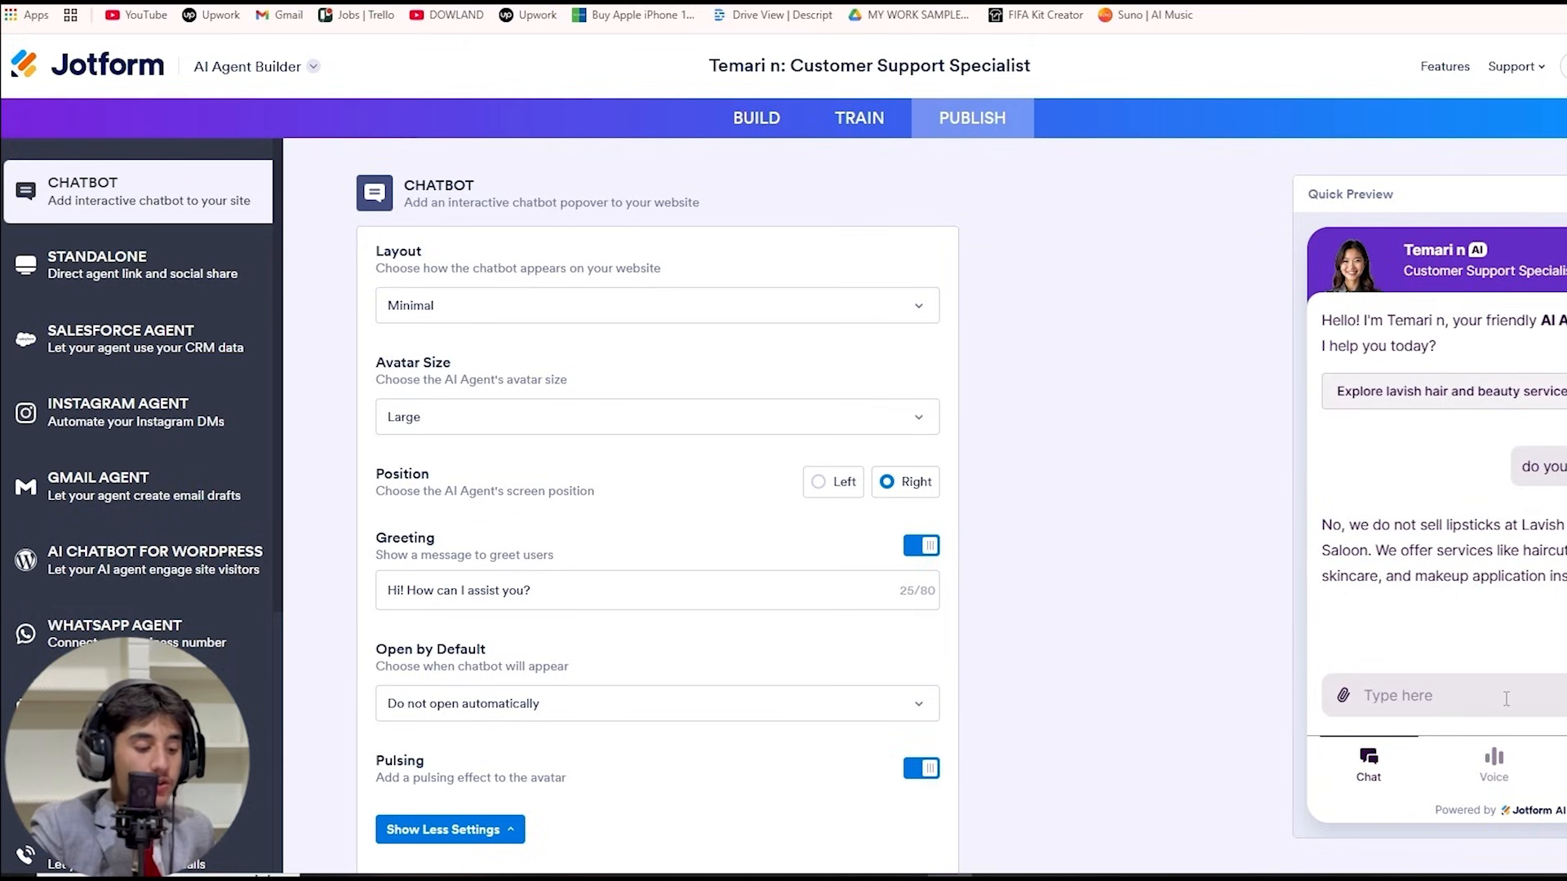
{"action": "type", "text": "I want to"}
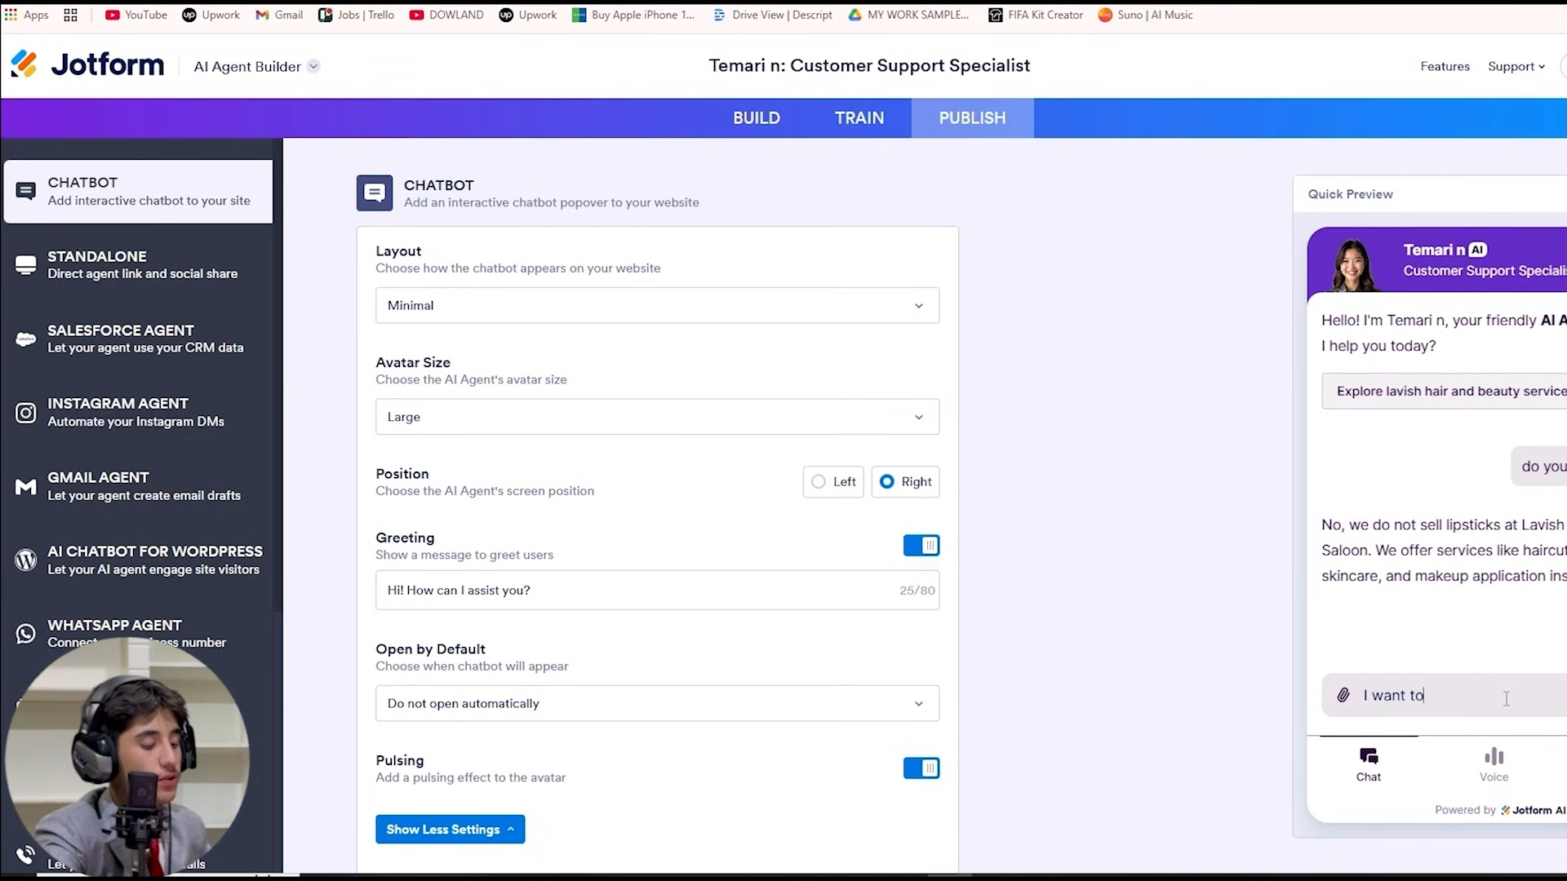
{"action": "type", "text": " book an oppointme"}
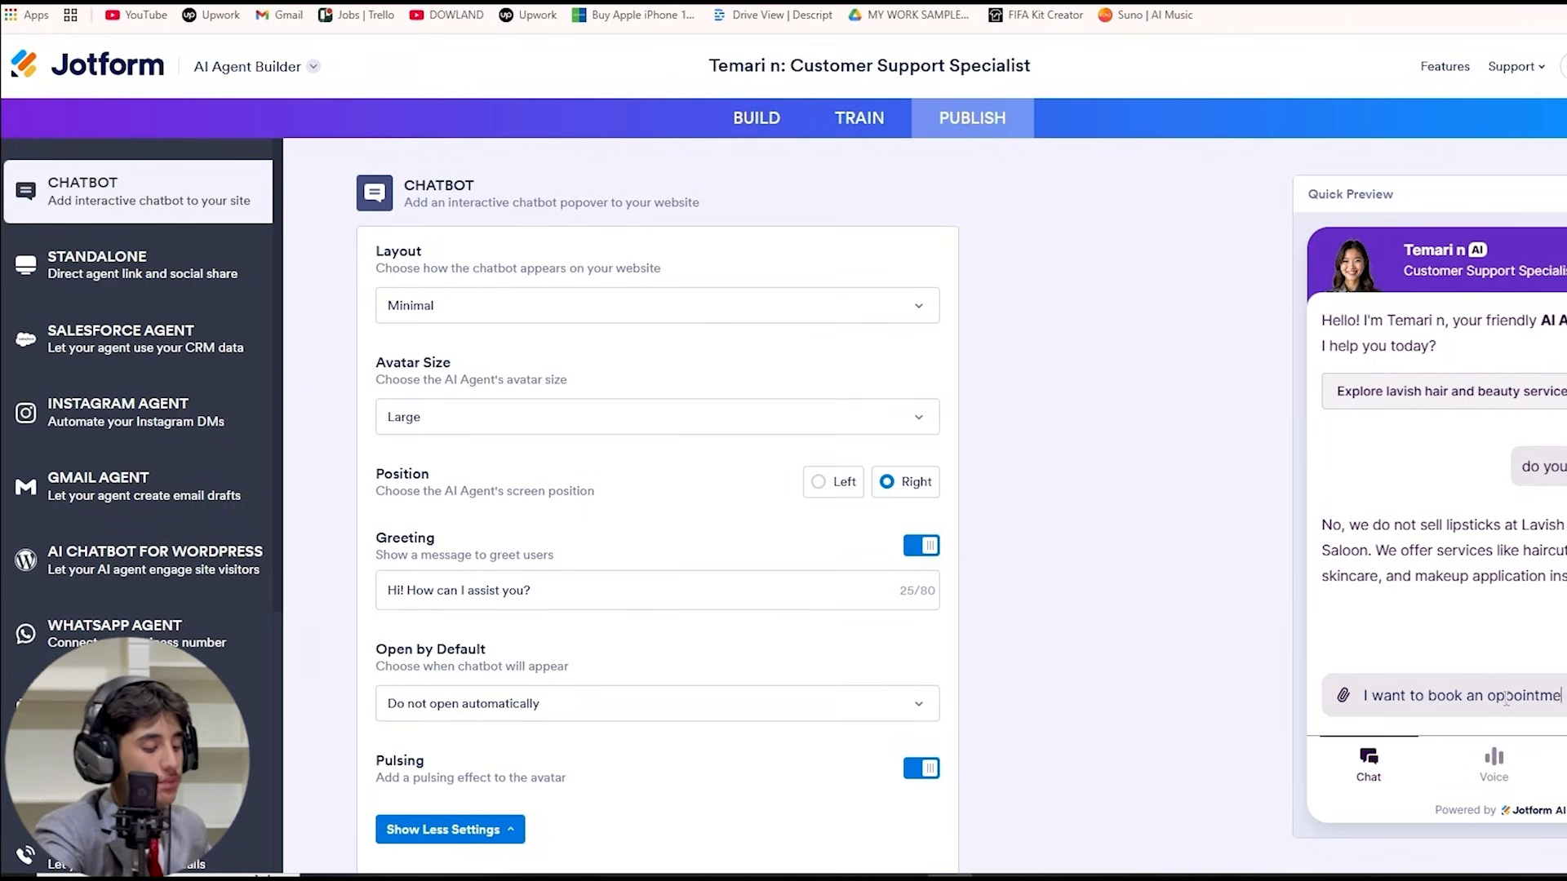
{"action": "key", "text": "Return"}
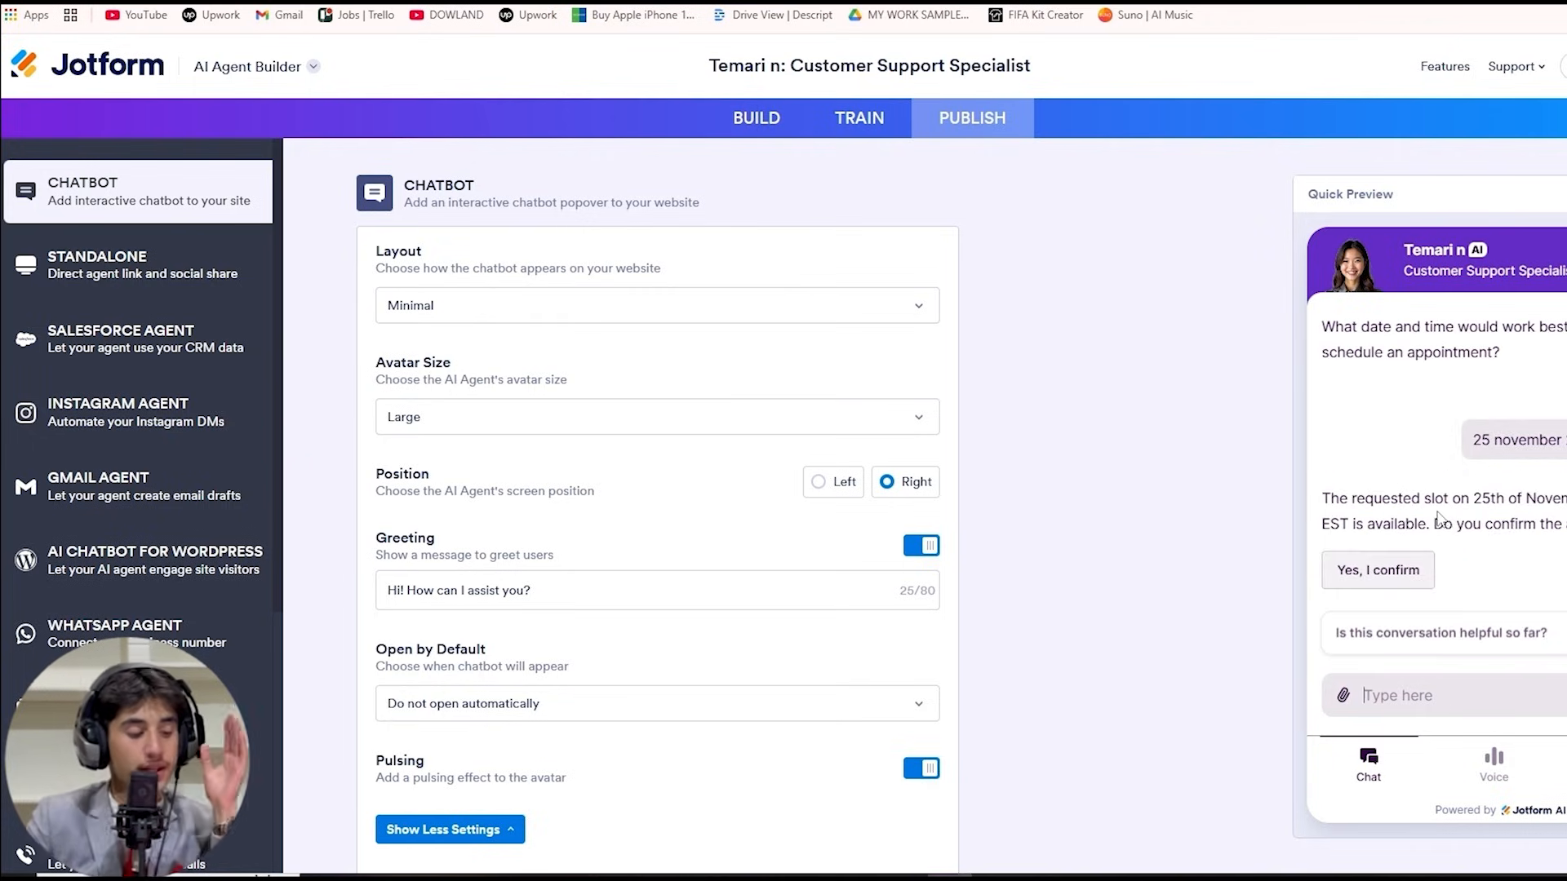
Read the reply about the requested slot, confirm the appointment, and send the customer's full name and e-mail address
{"action": "left_click_drag", "start_coordinate": [1445, 498], "coordinate": [1518, 497]}
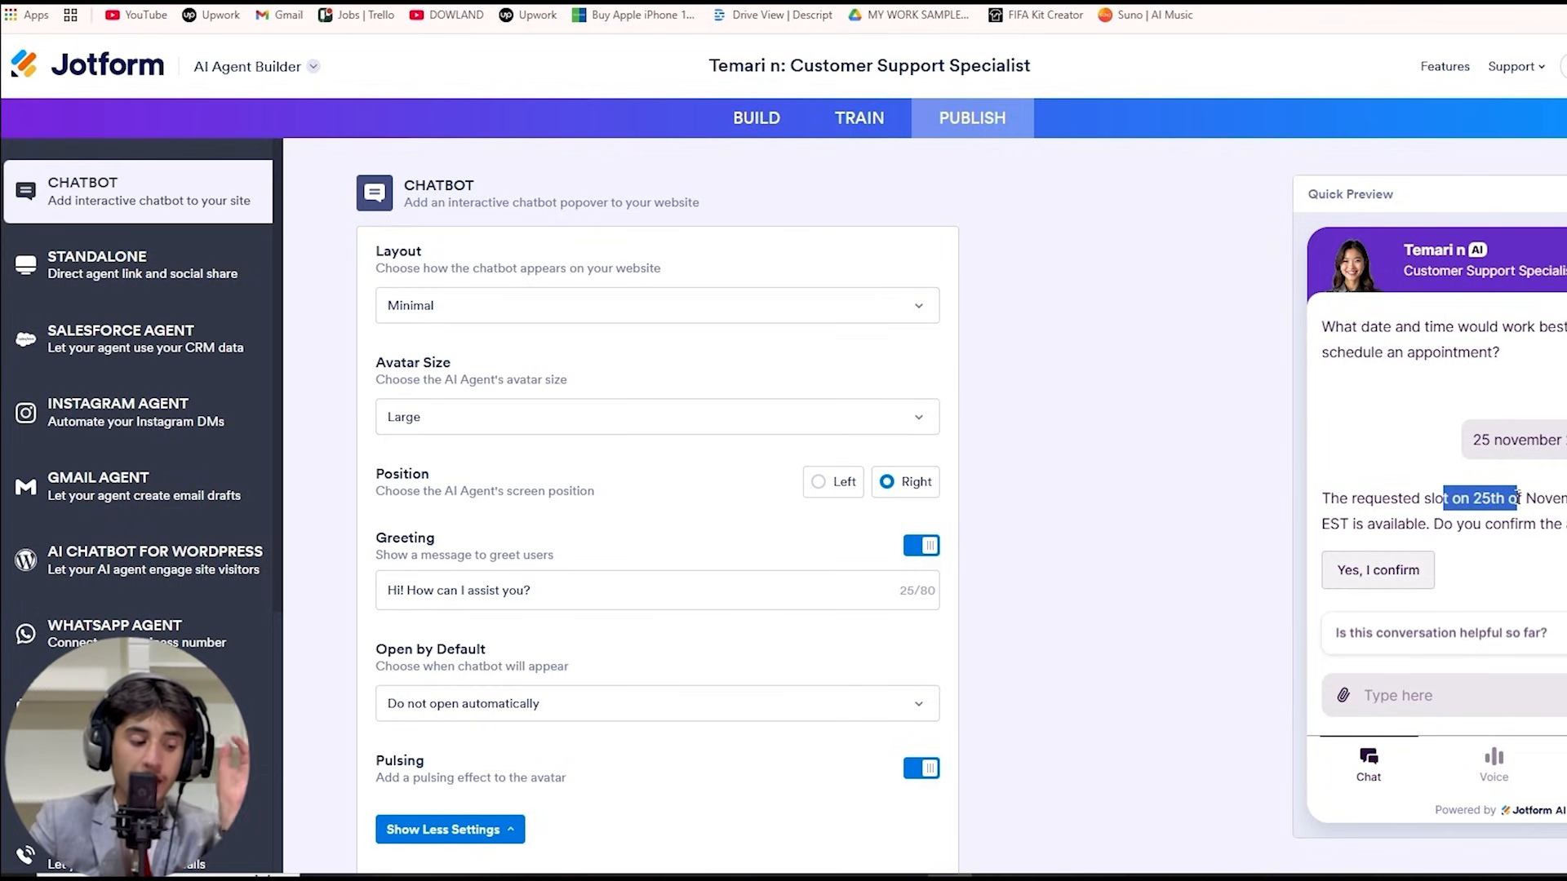
{"action": "left_click_drag", "start_coordinate": [1546, 525], "coordinate": [1566, 525]}
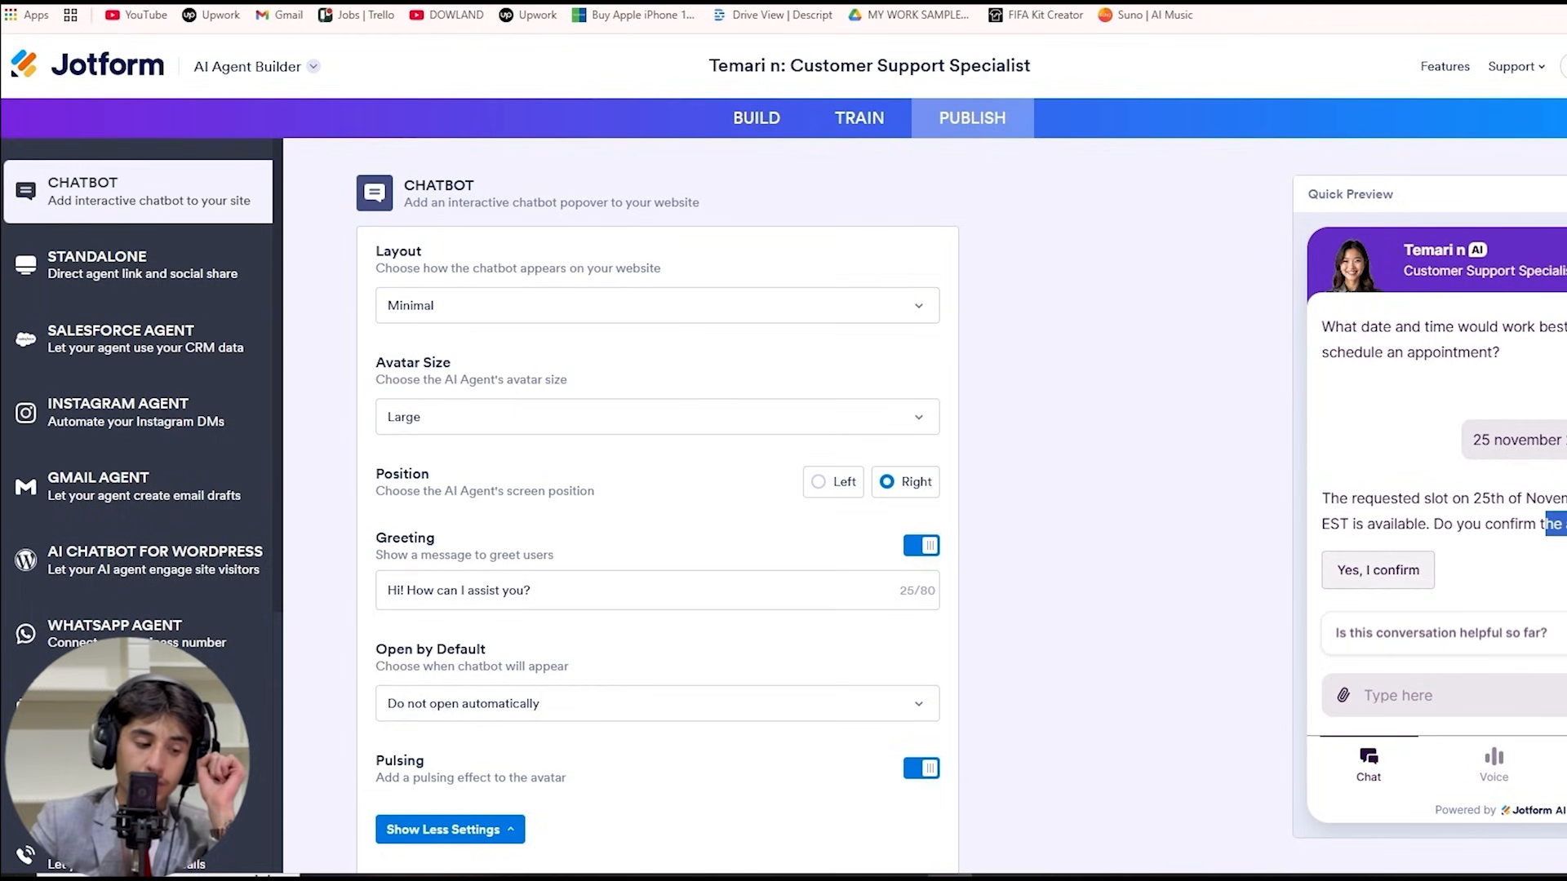
{"action": "left_click", "coordinate": [1392, 573]}
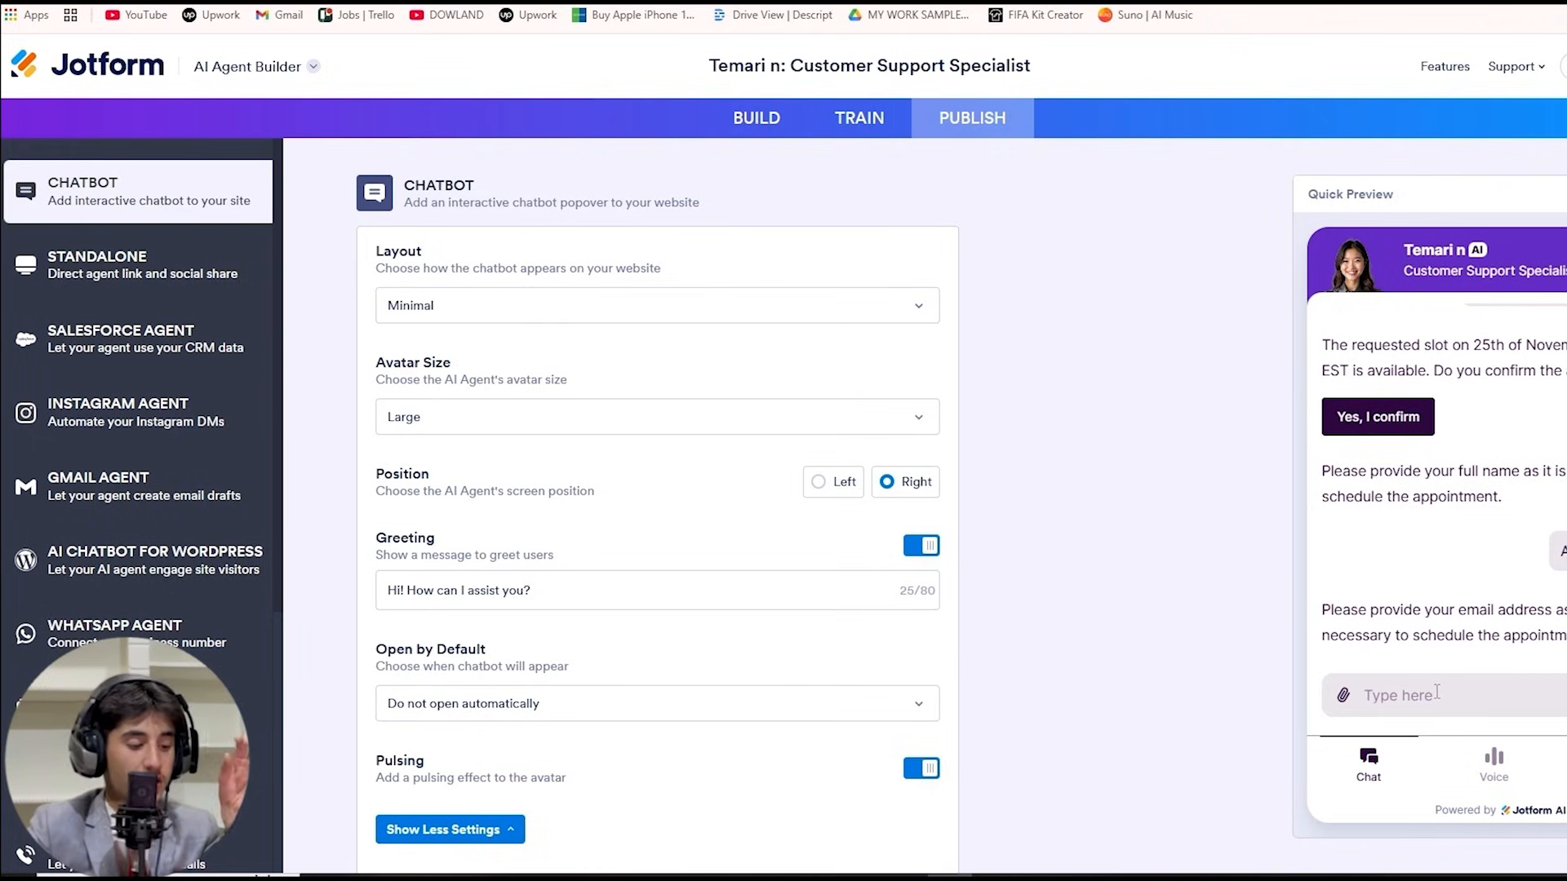
{"action": "type", "text": "a"}
{"action": "key", "text": "BackSpace"}
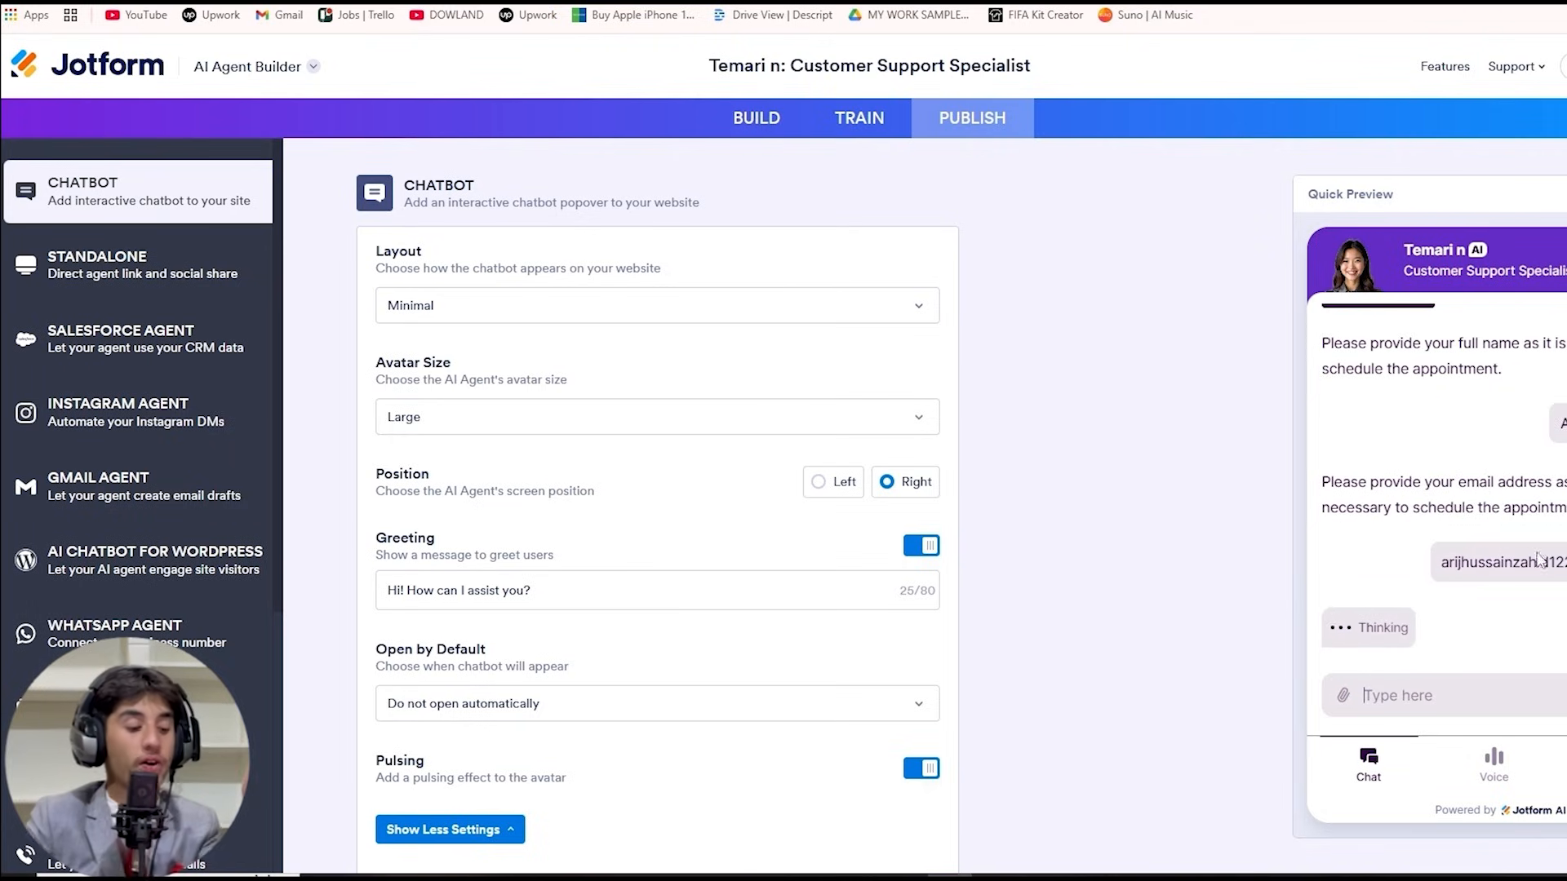